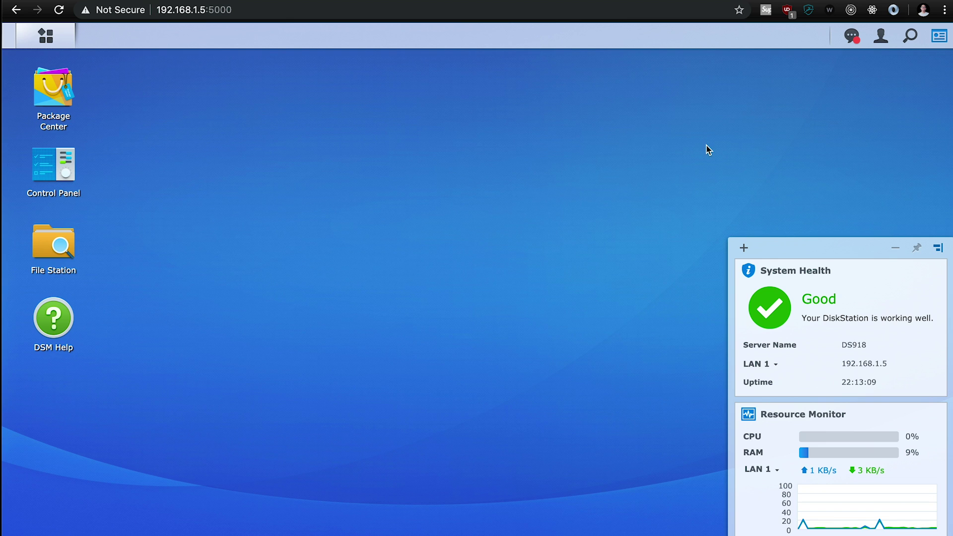
Search Package Center's installed packages for 'docker' and open the Docker page, showing it Running
click(72, 95)
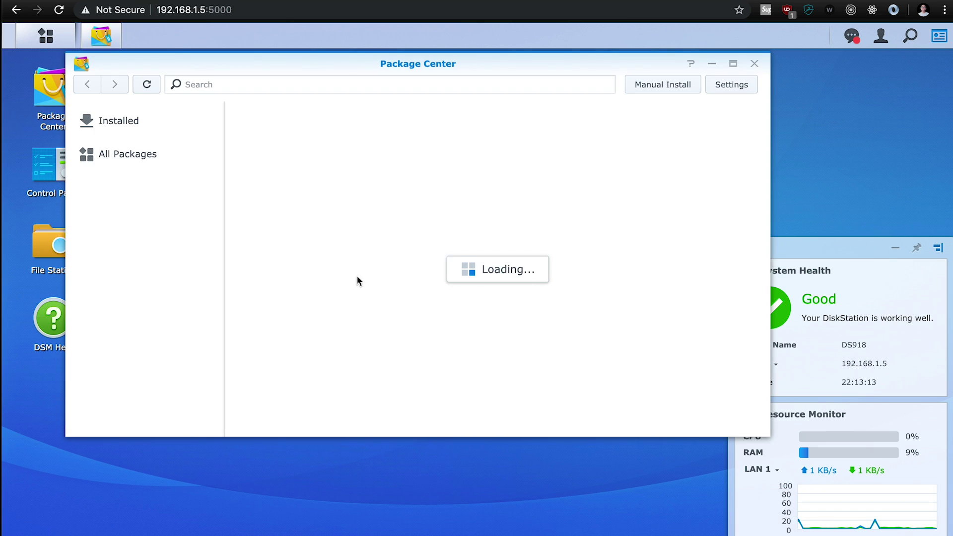
click(144, 122)
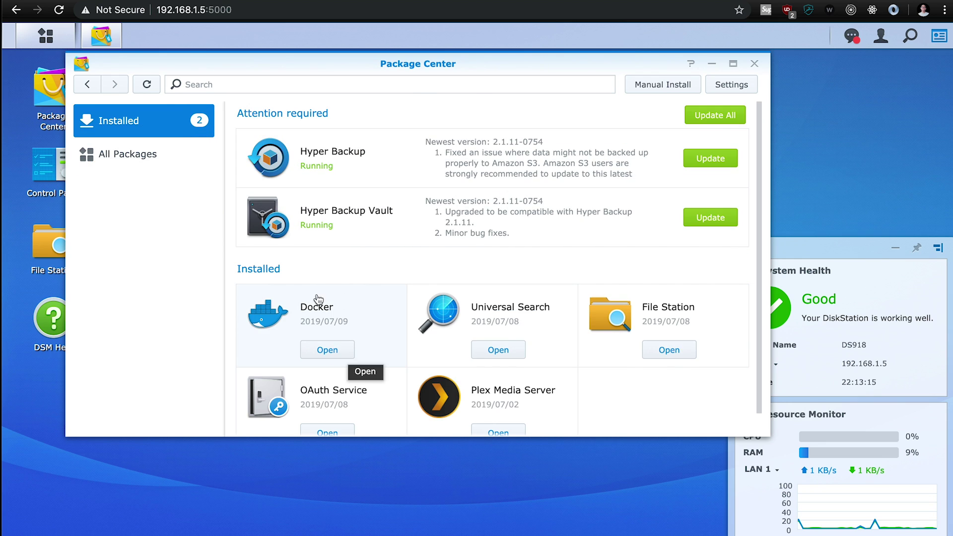
click(252, 85)
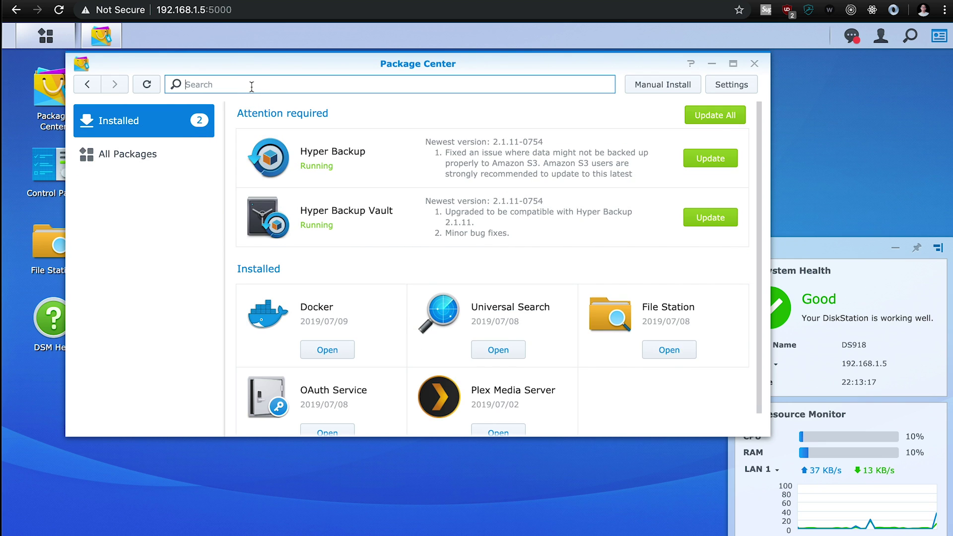
text(docker)
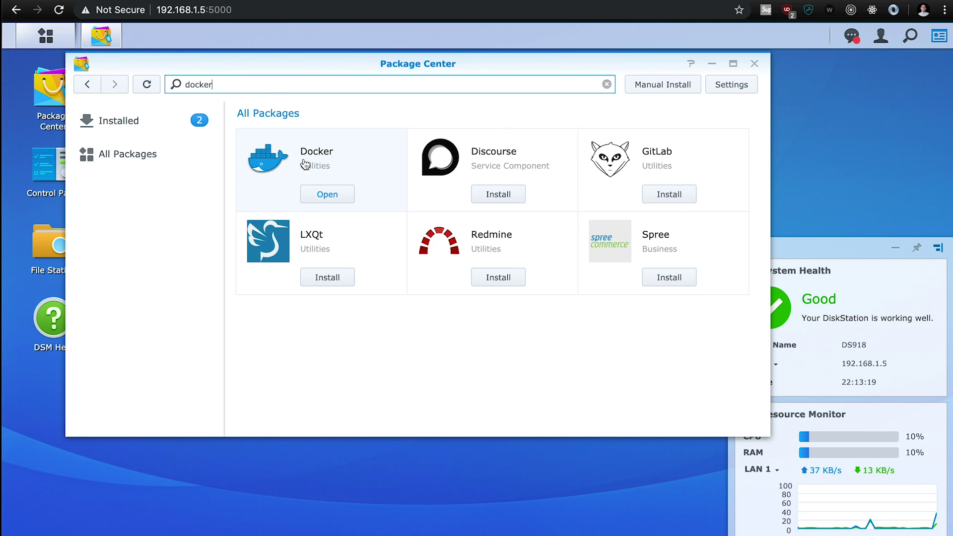
click(328, 165)
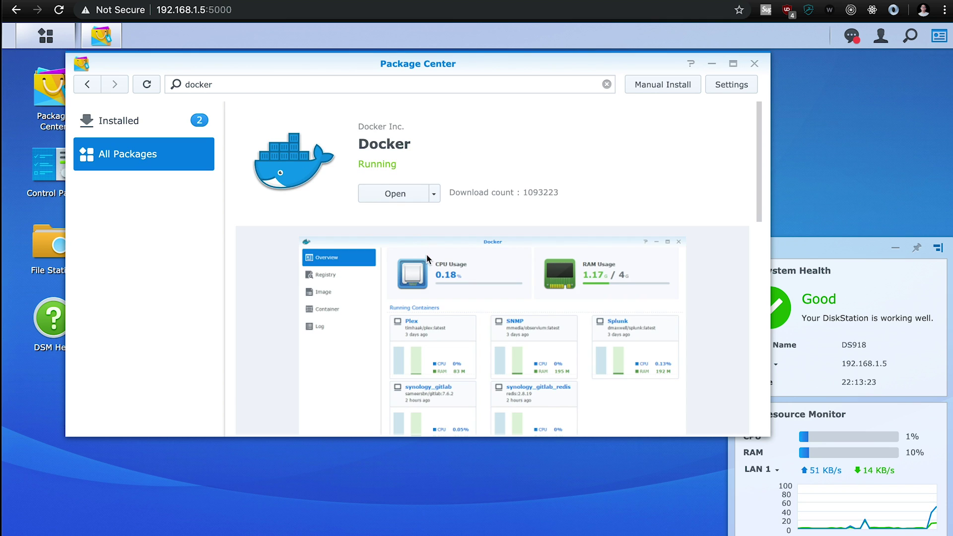
drag(362, 65, 389, 70)
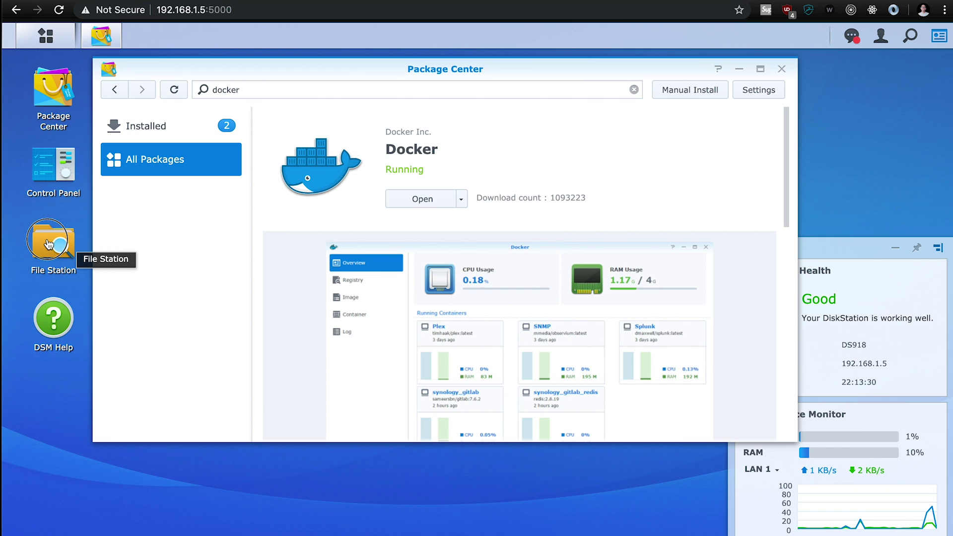
Browse the configs and downloads shared folders in File Station, then return to Package Center
click(55, 244)
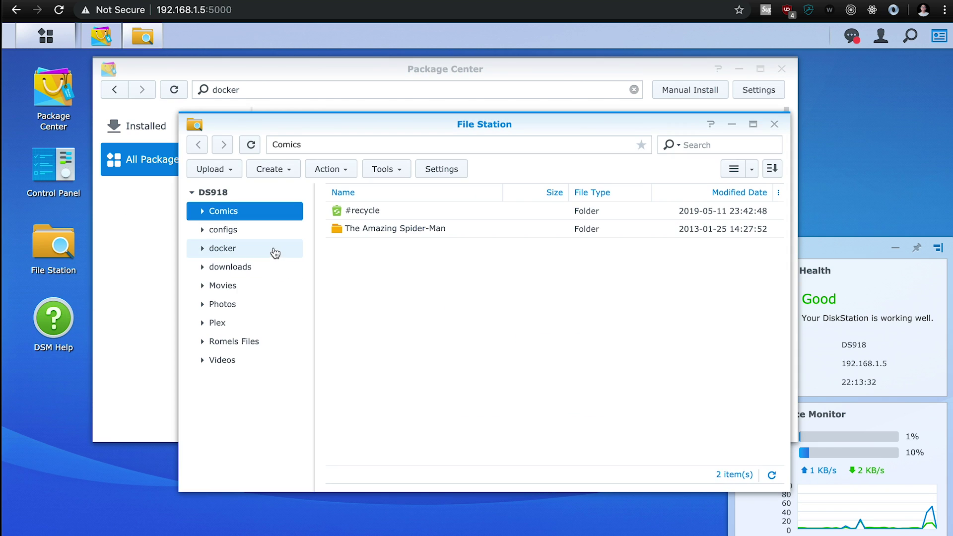
click(261, 231)
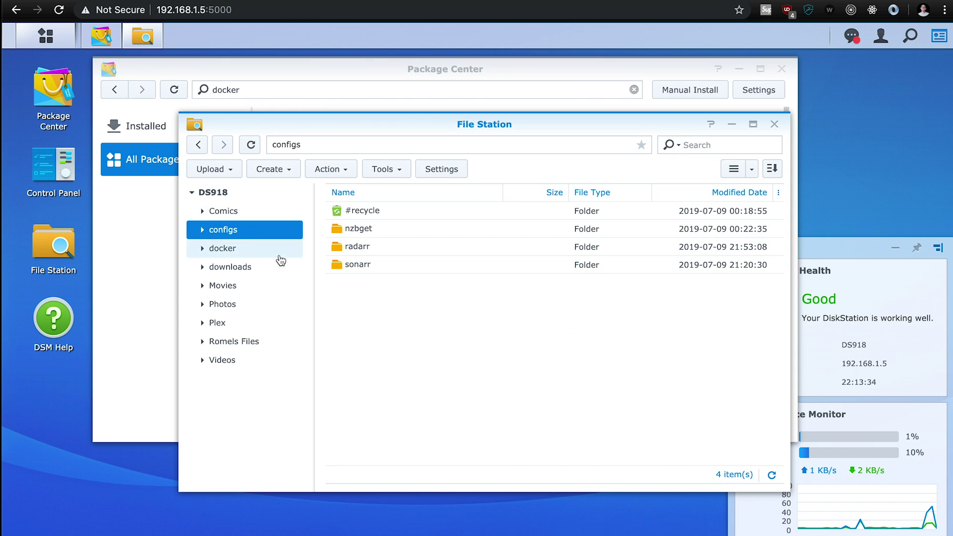
click(269, 276)
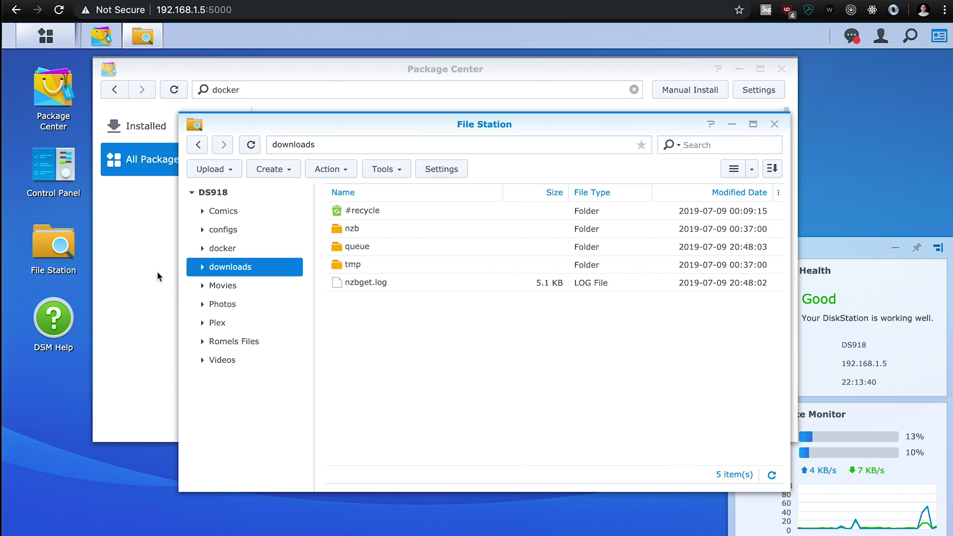
click(295, 70)
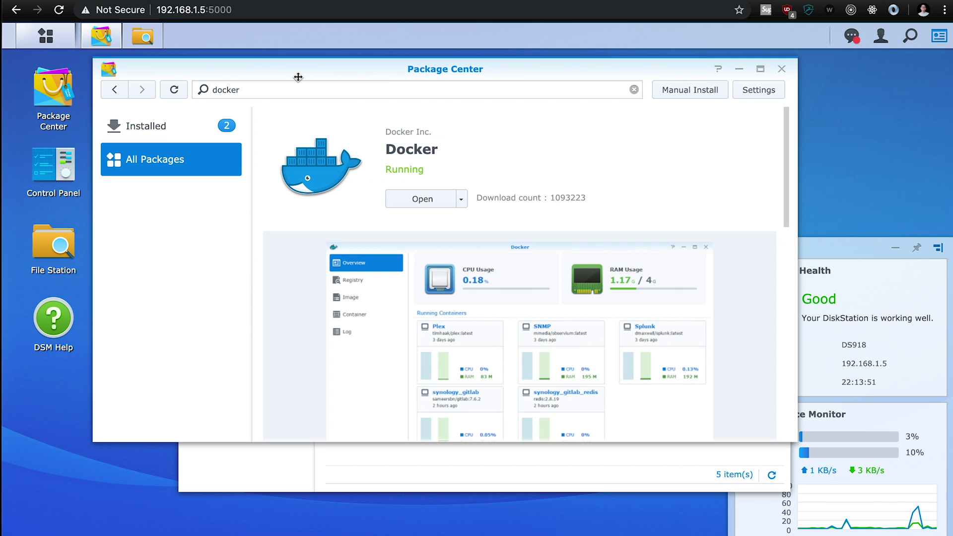
Launch Docker and search the image registry for sabnzbd
click(422, 199)
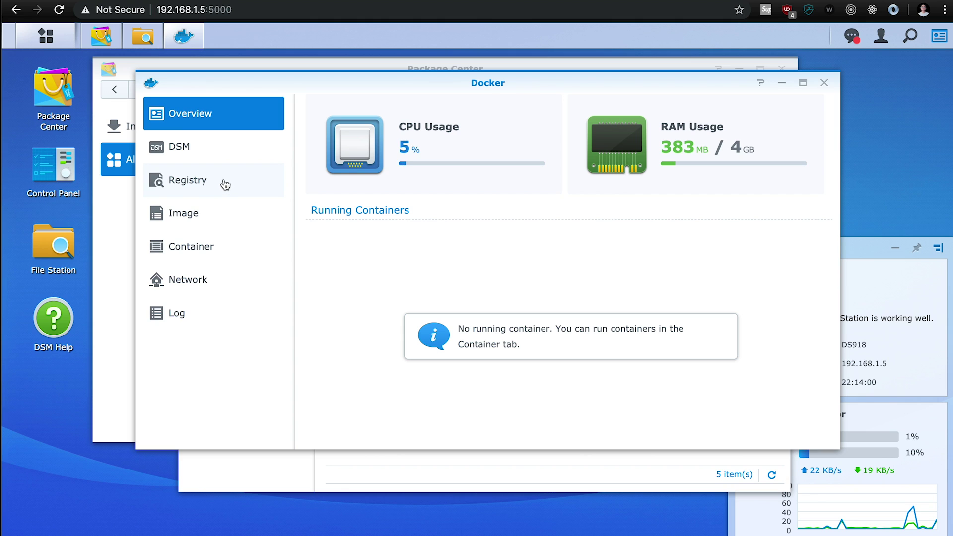
click(225, 183)
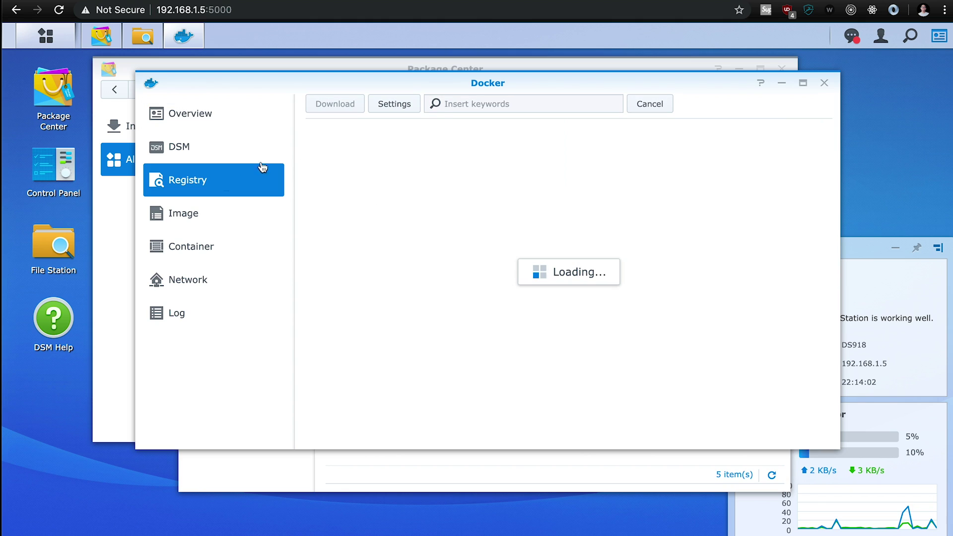
click(469, 107)
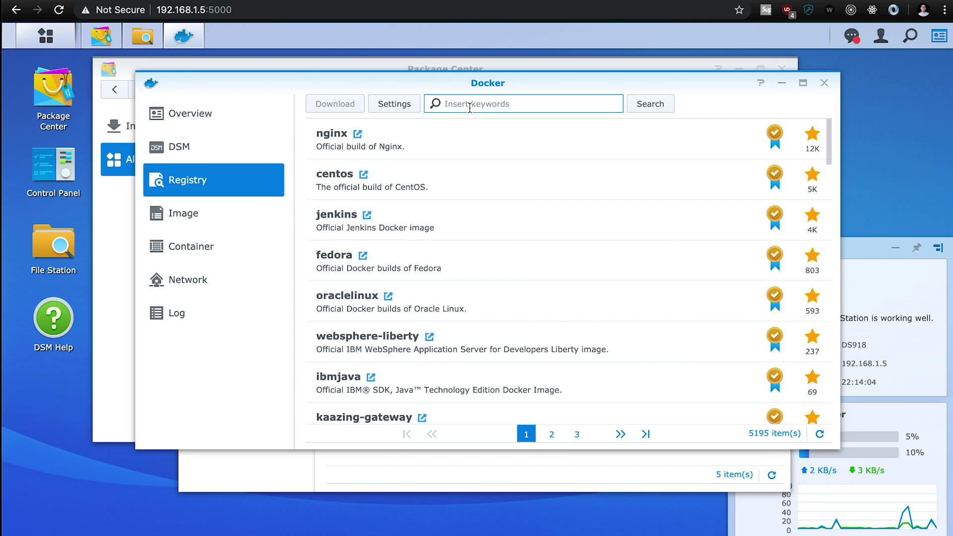
text(sabnzbd)
key(Return)
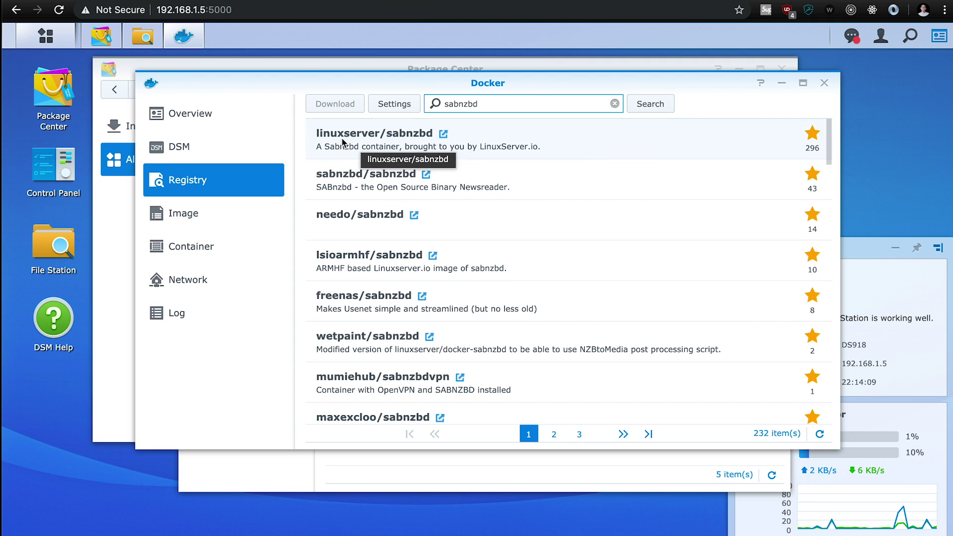
Download the linuxserver/sabnzbd image with the latest tag
click(549, 137)
right_click(549, 137)
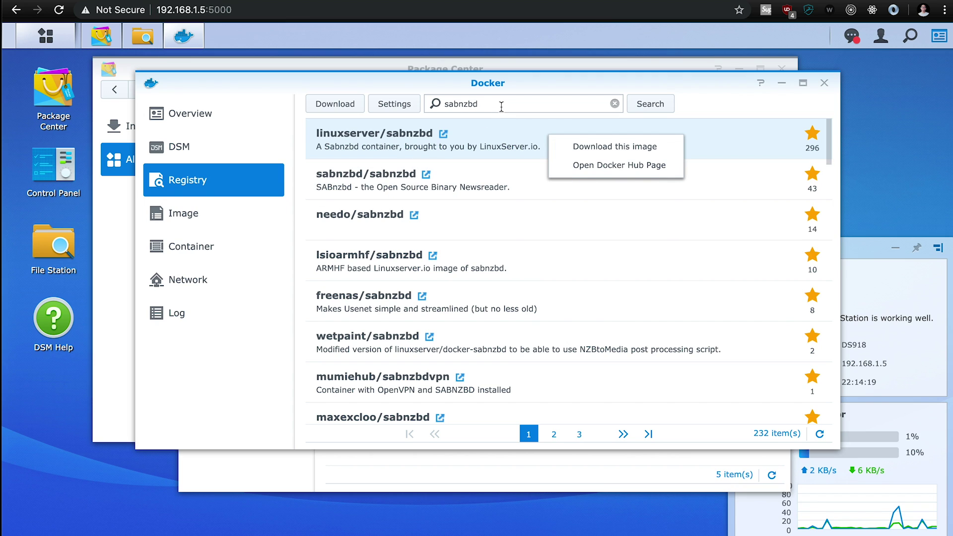
click(544, 144)
right_click(560, 135)
click(596, 147)
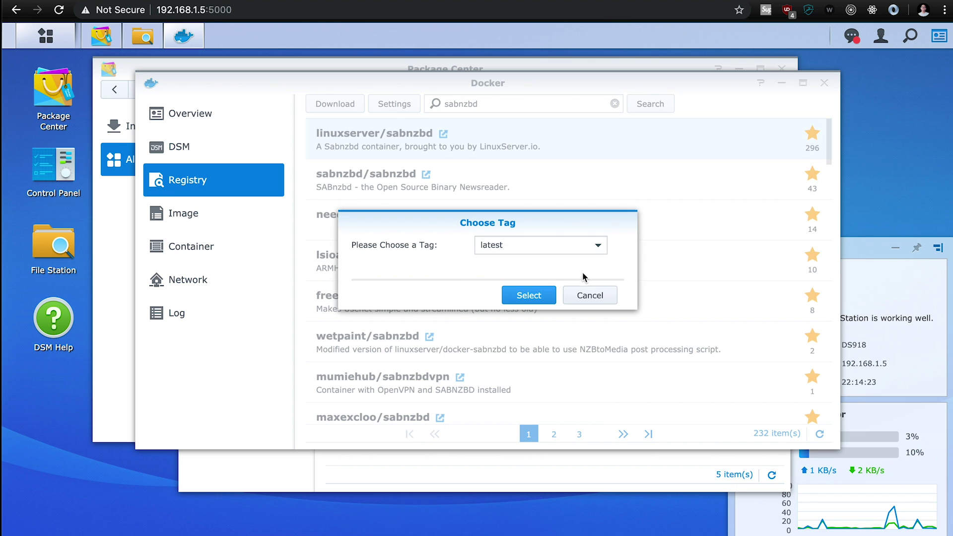
click(555, 251)
scroll(549, 377, down, 10)
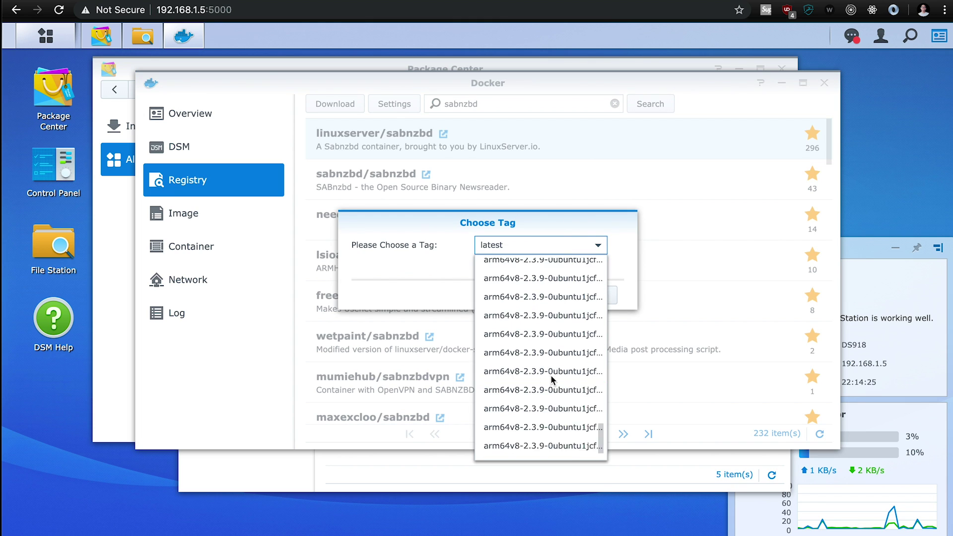
scroll(549, 379, up, 10)
click(557, 242)
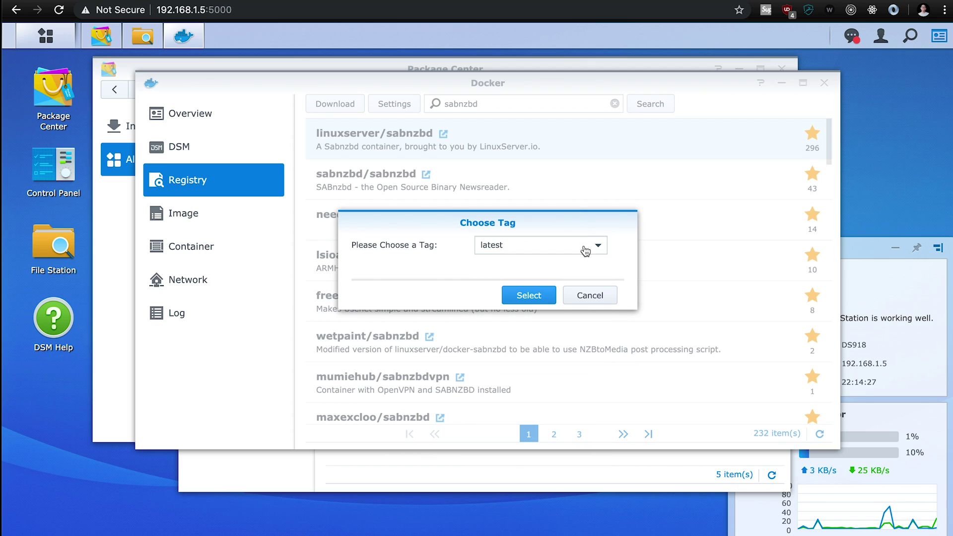
click(608, 297)
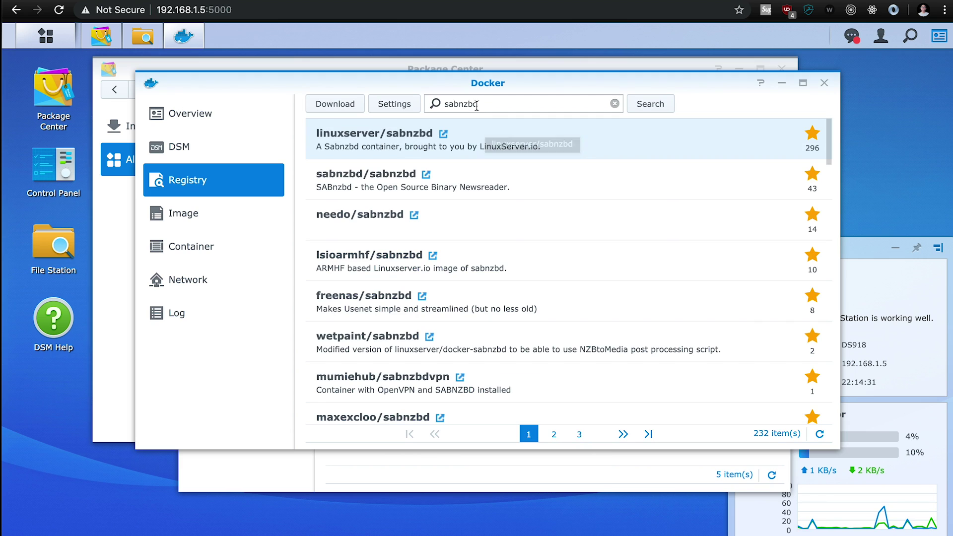
Search the registry for radarr, select linuxserver/radarr, then search for sonarr
double_click(511, 103)
text(radarr)
key(Return)
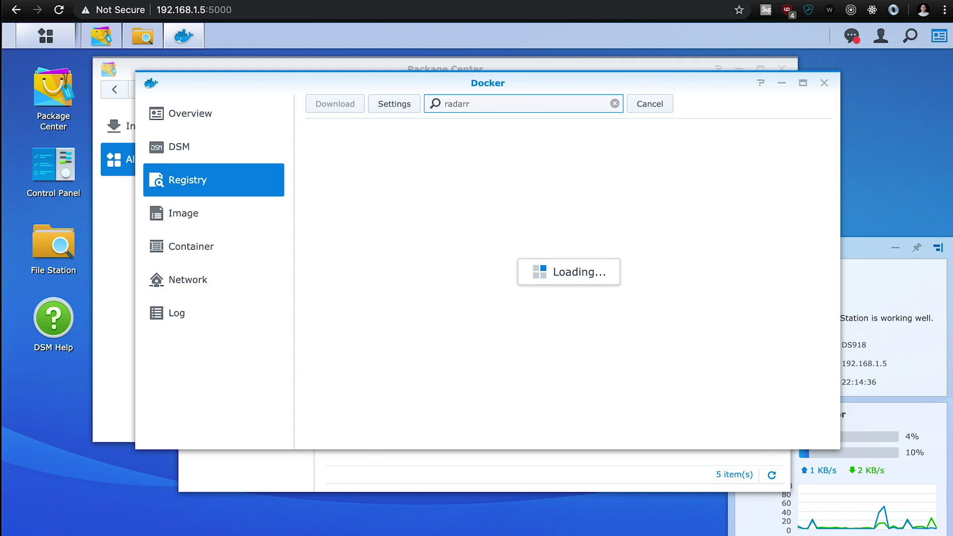
click(394, 144)
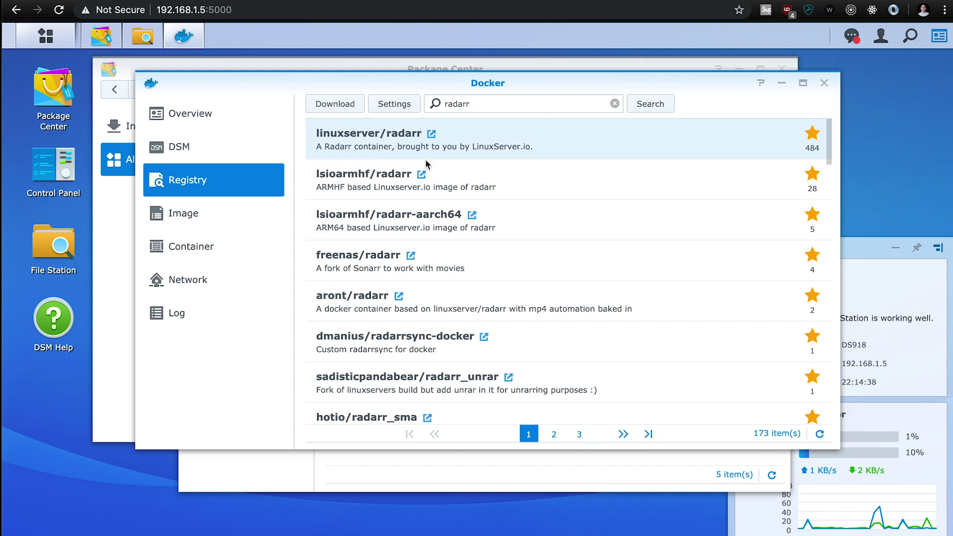
double_click(509, 104)
text(sonarr)
key(Return)
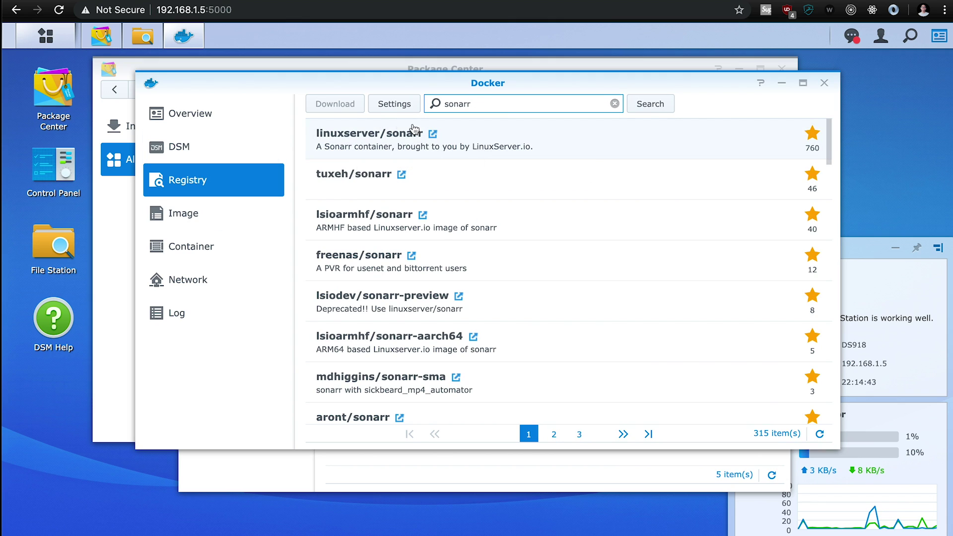
Select the downloaded linuxserver/sabnzbd:latest image and launch a new container from it
click(201, 226)
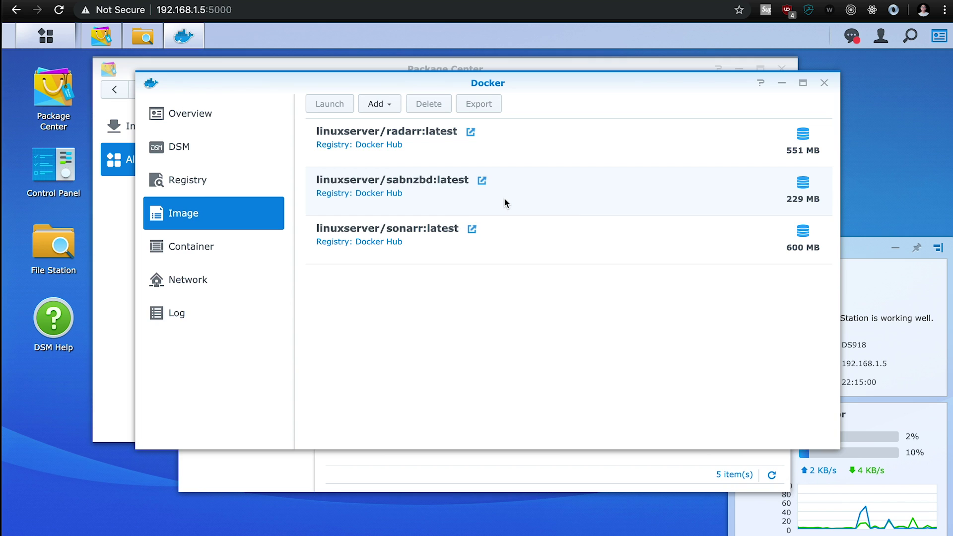
click(560, 196)
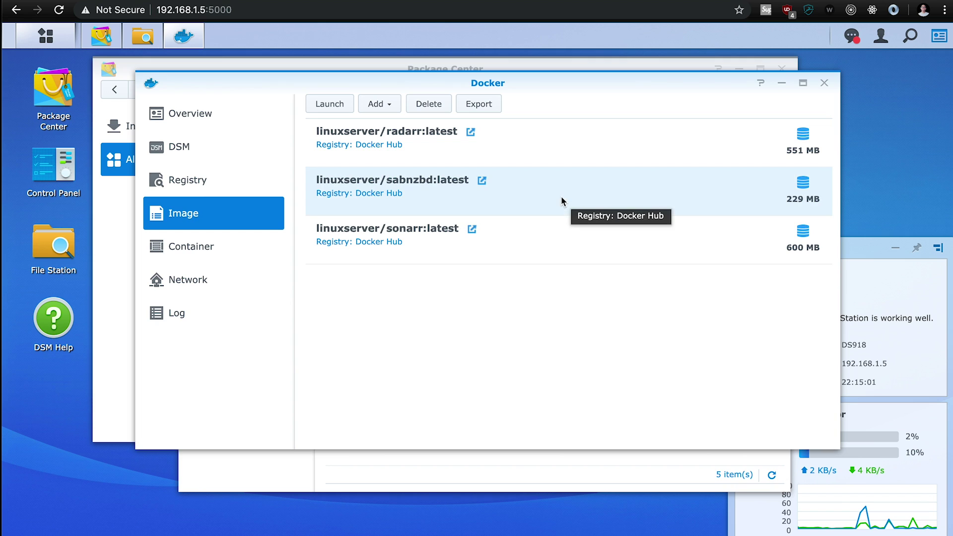
click(329, 105)
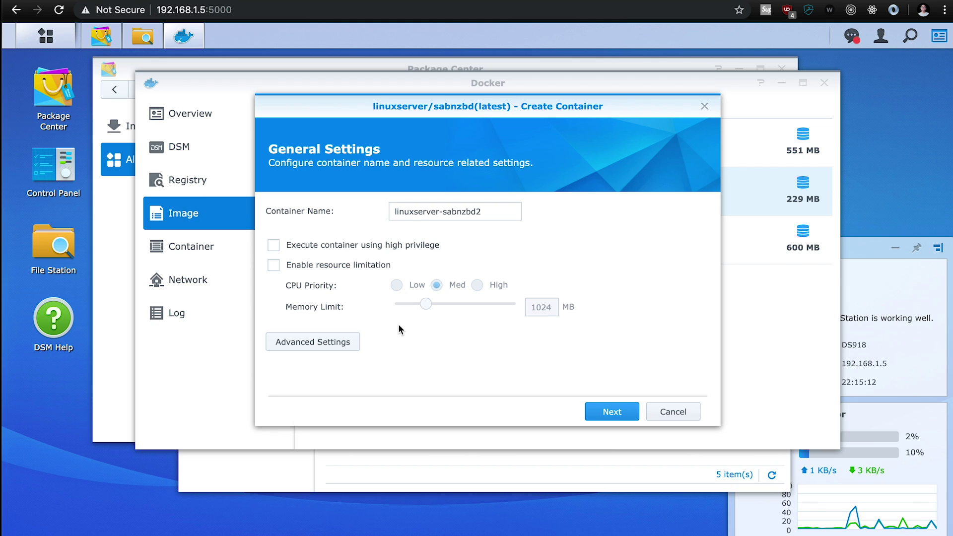
Enable auto-restart and mount a newly created configs/configs2/sabnzbd folder as a volume
click(330, 348)
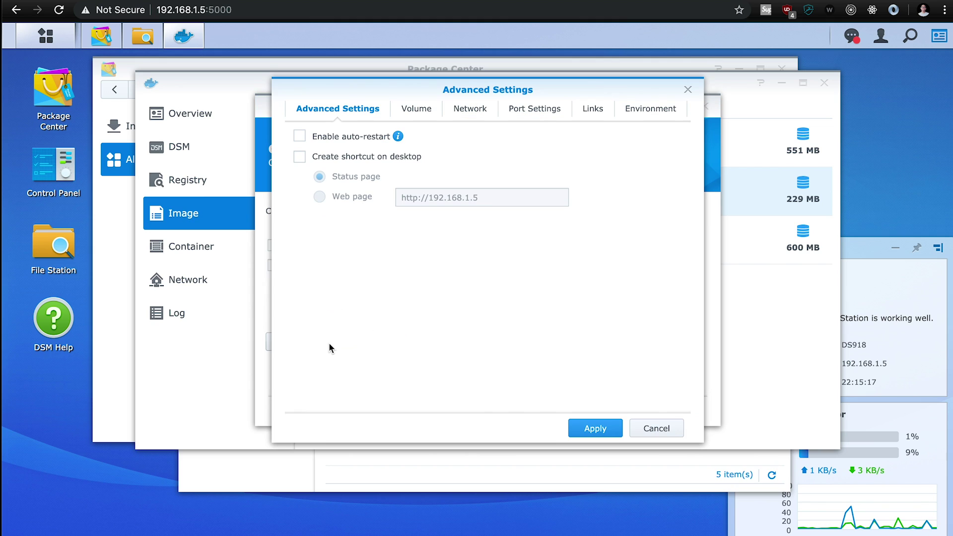
click(299, 137)
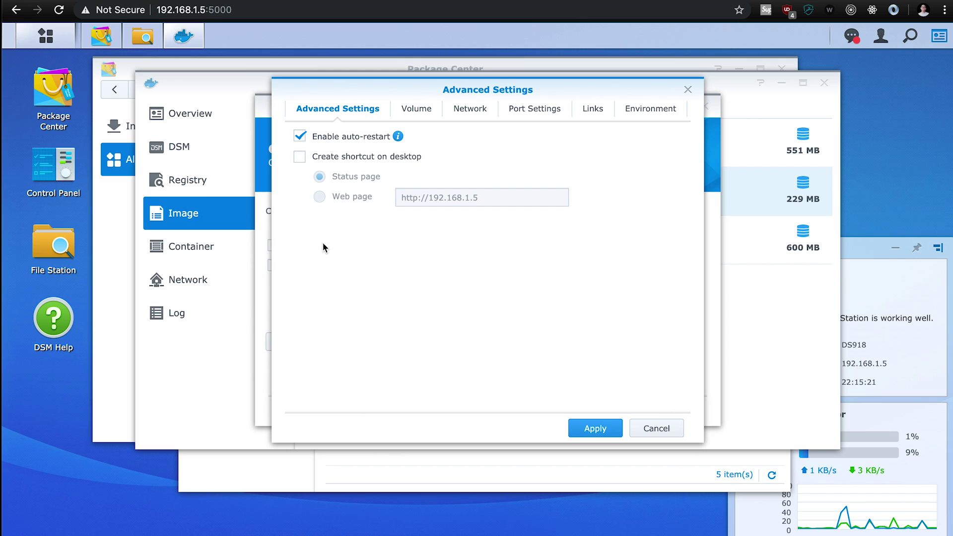
click(405, 112)
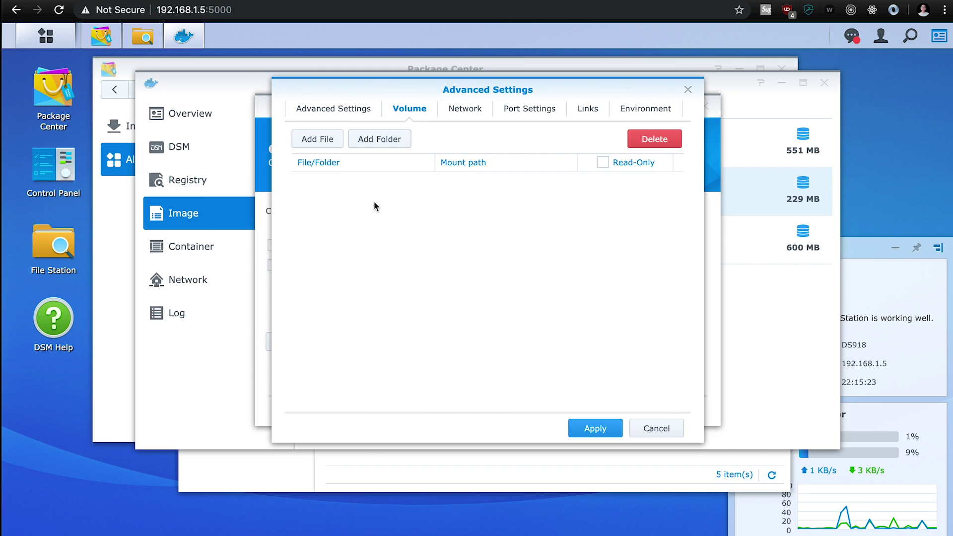
click(381, 139)
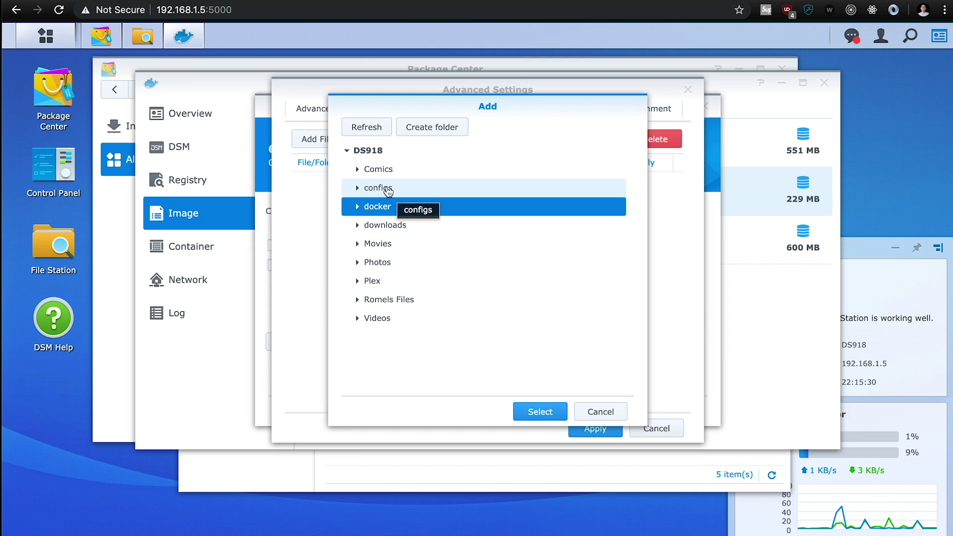
click(374, 189)
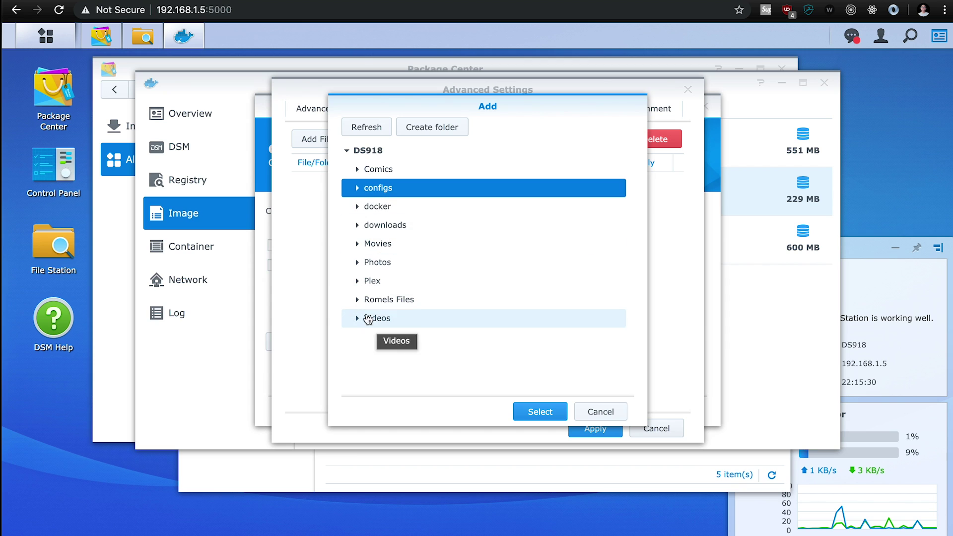
click(426, 128)
text(configs2)
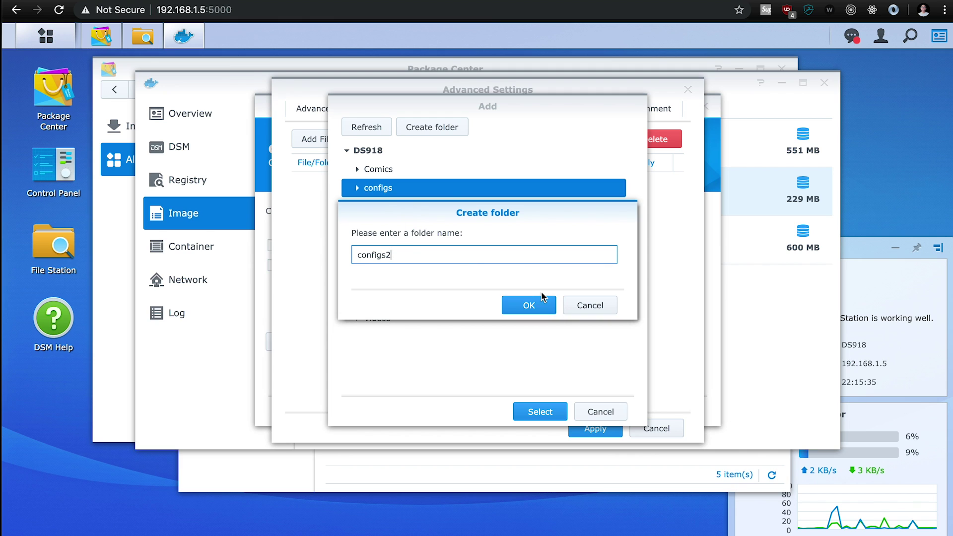
click(541, 311)
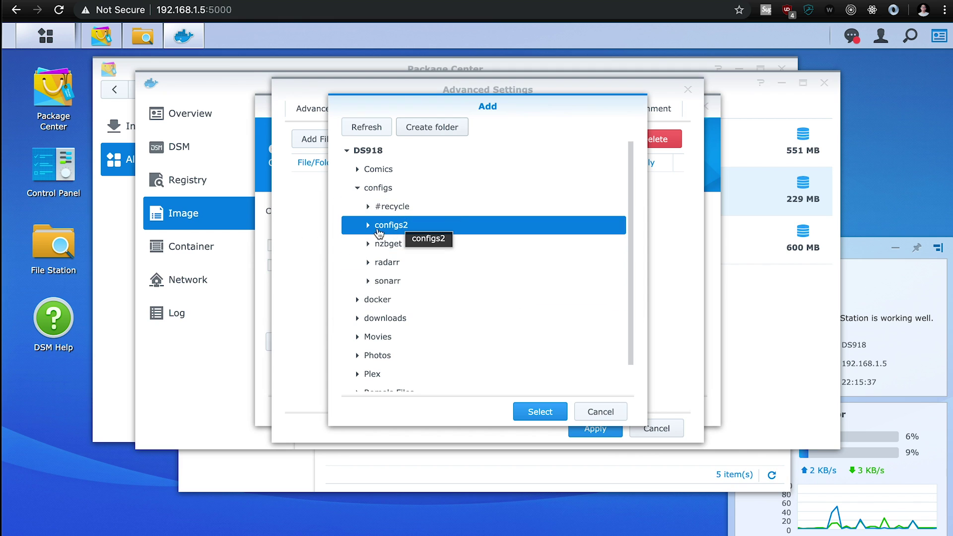
click(432, 127)
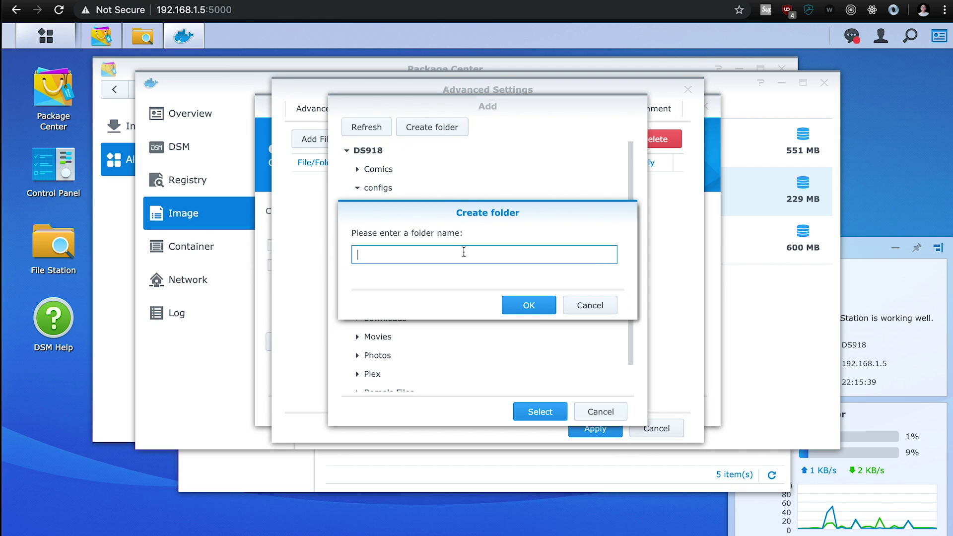
text(sabnzbd)
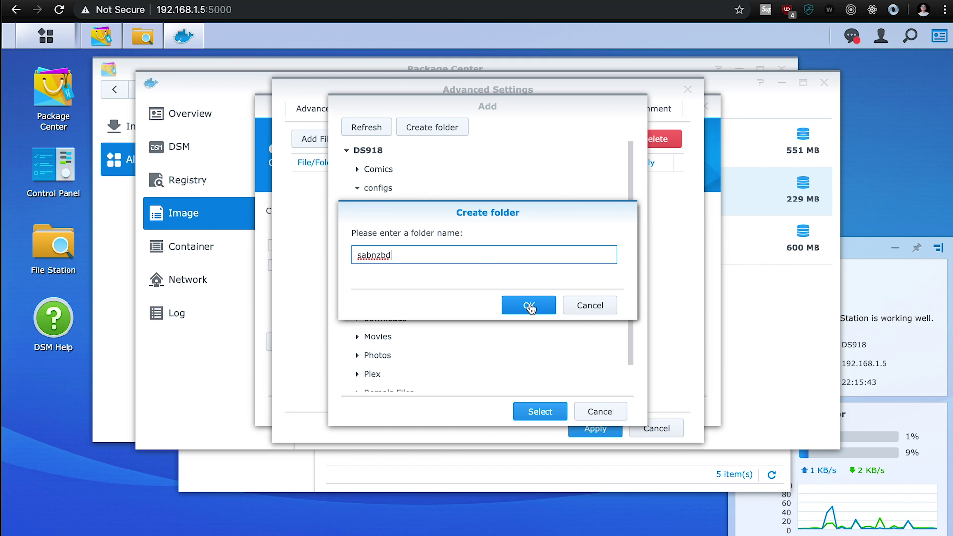
click(529, 306)
click(546, 411)
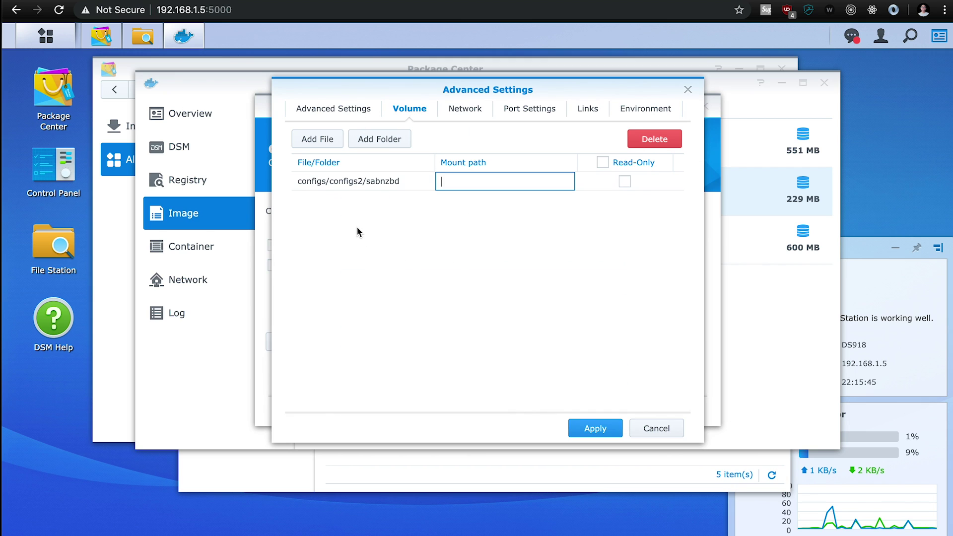
Set the sabnzbd folder's mount path to /config
text(/config)
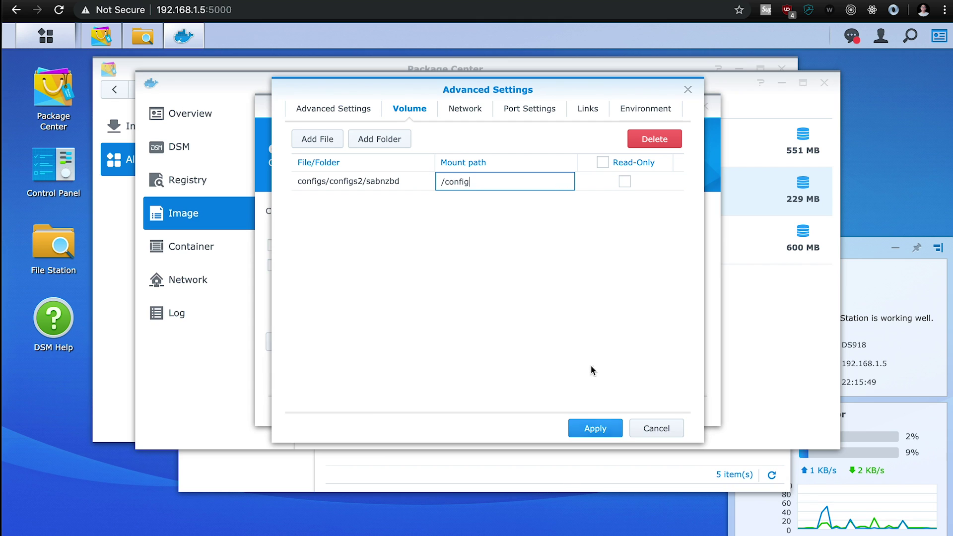
click(493, 229)
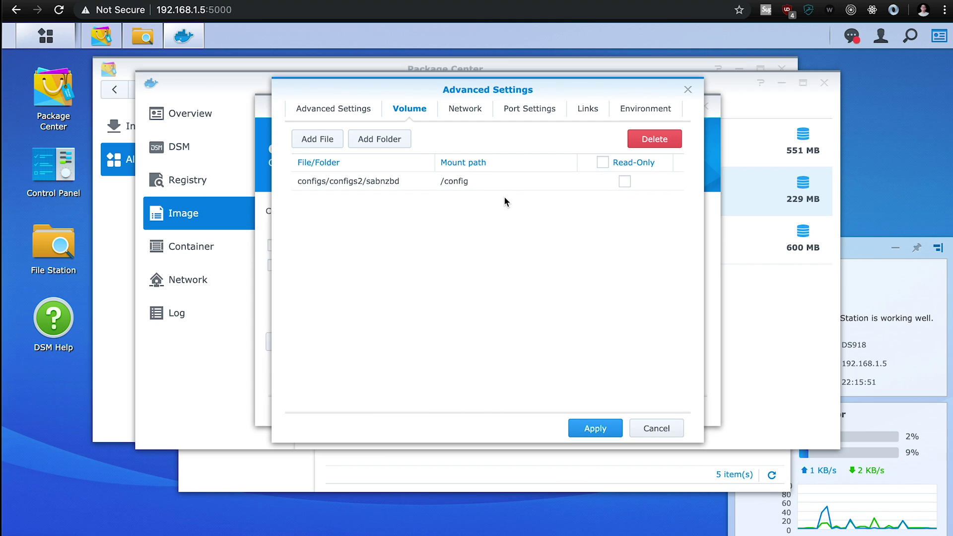
click(458, 183)
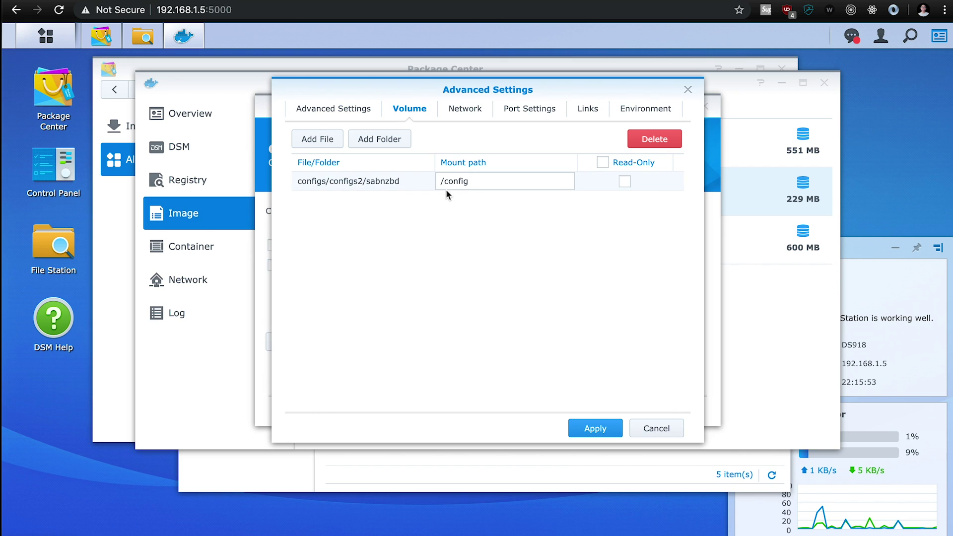
click(407, 200)
click(316, 187)
click(339, 195)
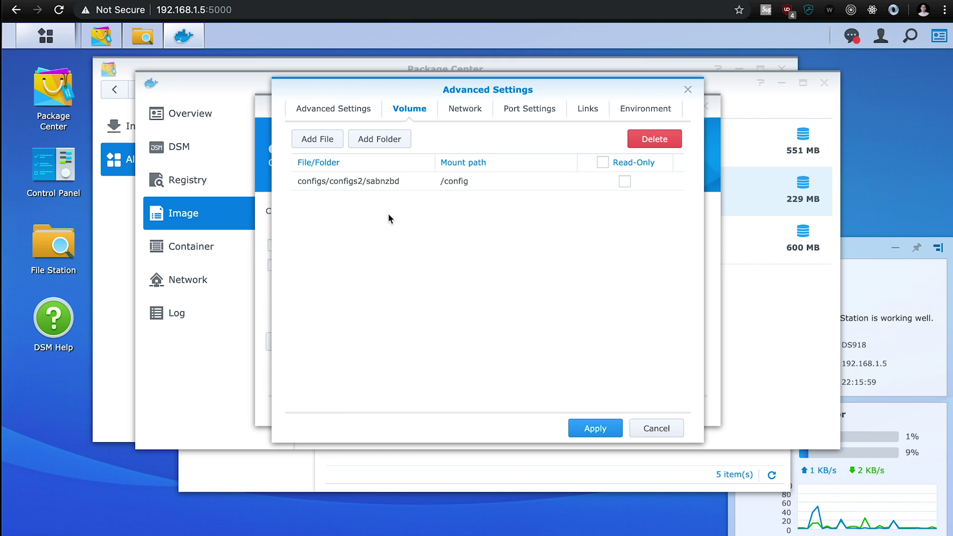
Mount the downloads share at /downloads
click(382, 142)
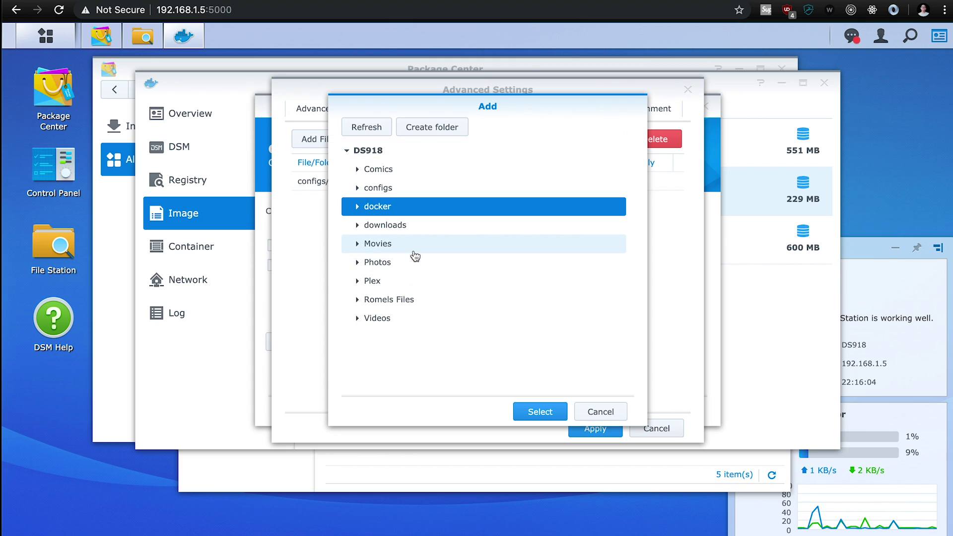
click(398, 229)
click(543, 413)
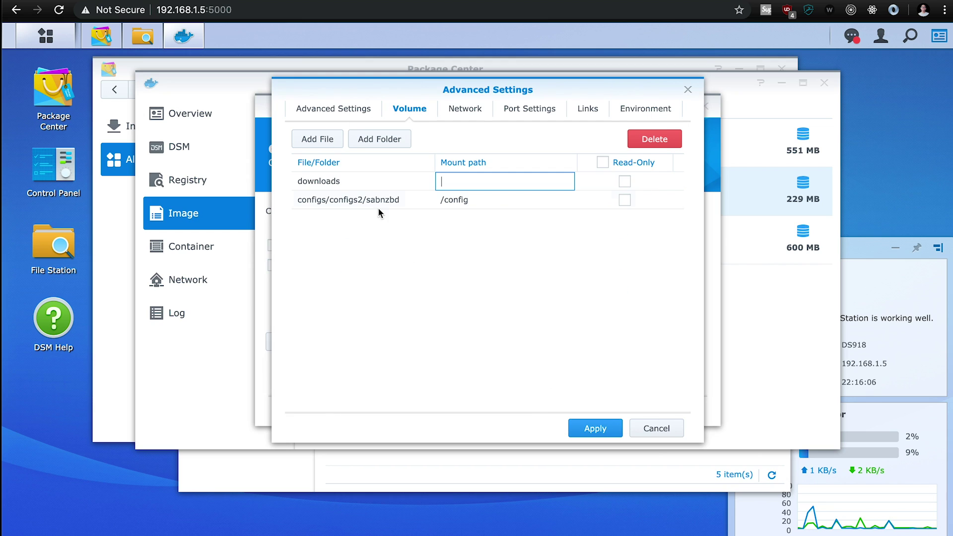
text(.d)
text(ownloads)
click(594, 310)
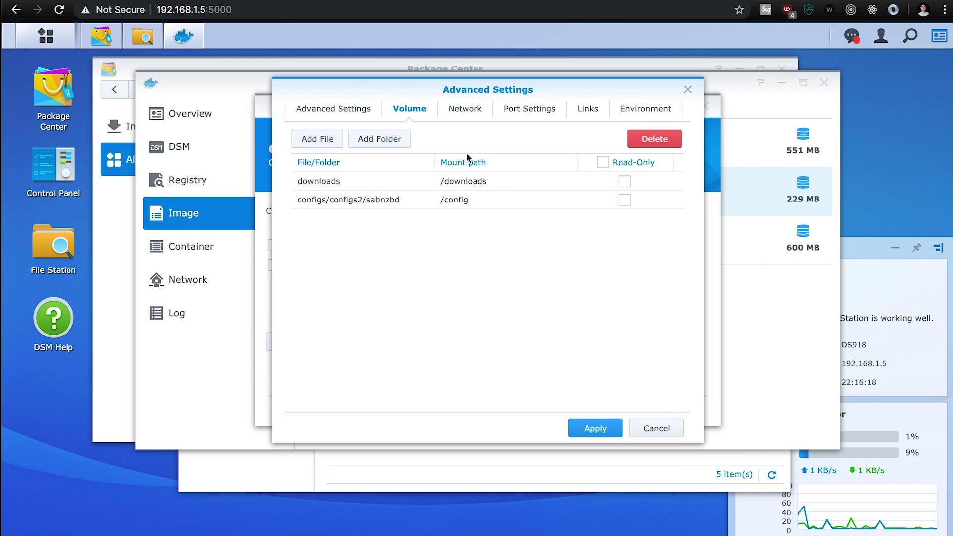
click(458, 113)
In Port Settings, enter local port 32781 for container 8080 and 32782 for 9090
click(406, 109)
click(529, 109)
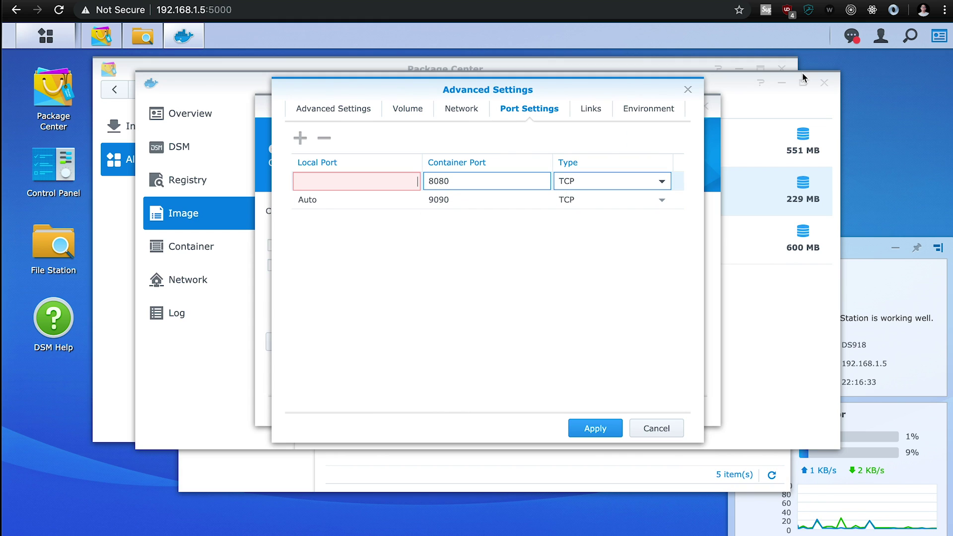
text(32781)
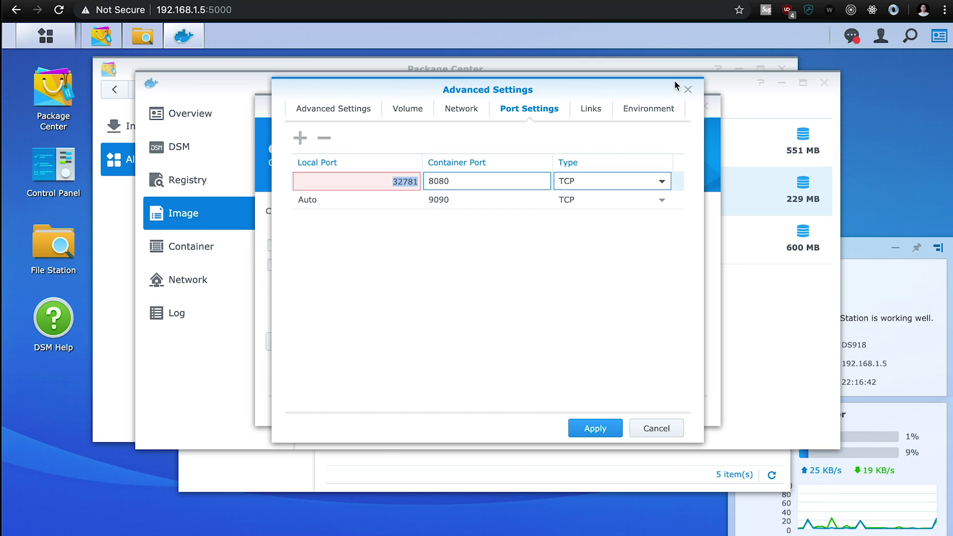
click(383, 200)
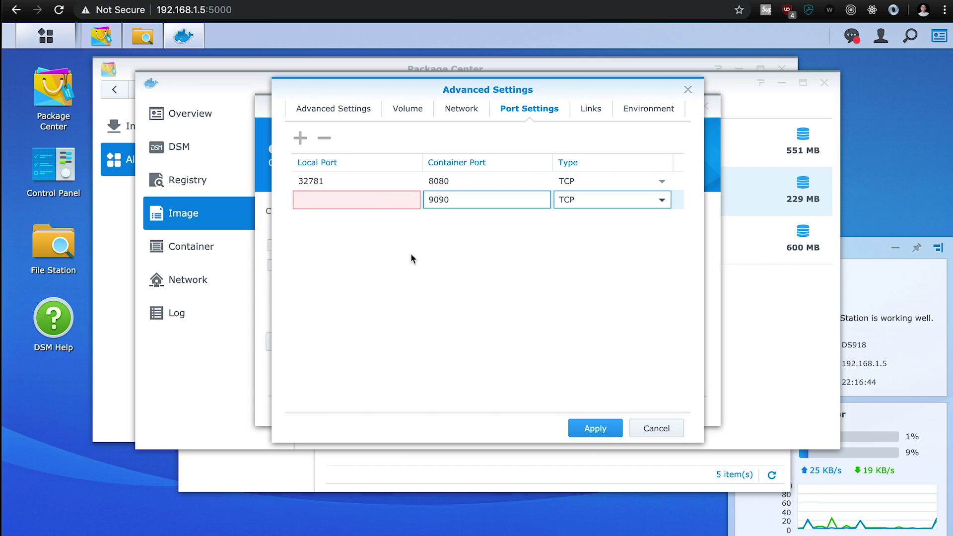
text(32782)
click(462, 232)
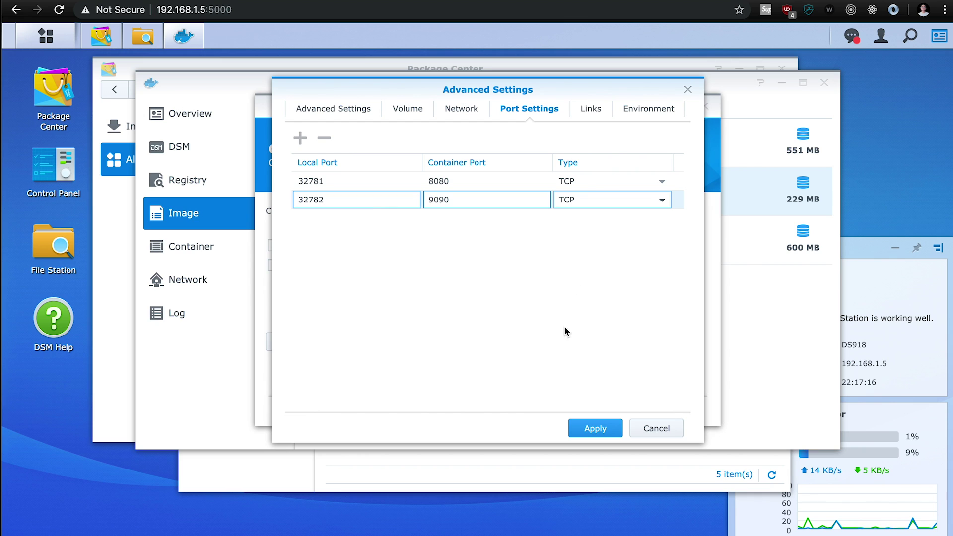
Add a TZ environment variable with value America/Vancouver
click(660, 108)
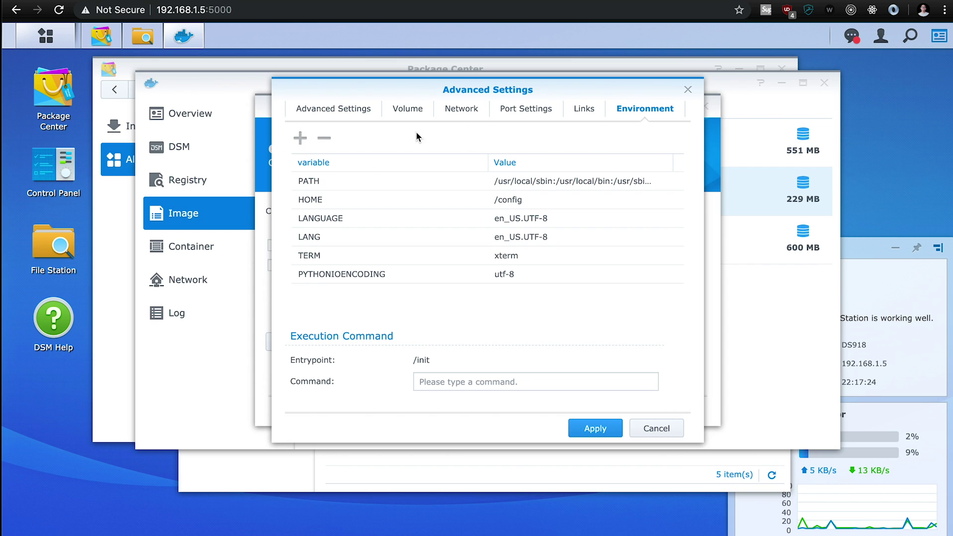
click(300, 138)
text(TZ)
key(Tab)
text(America)
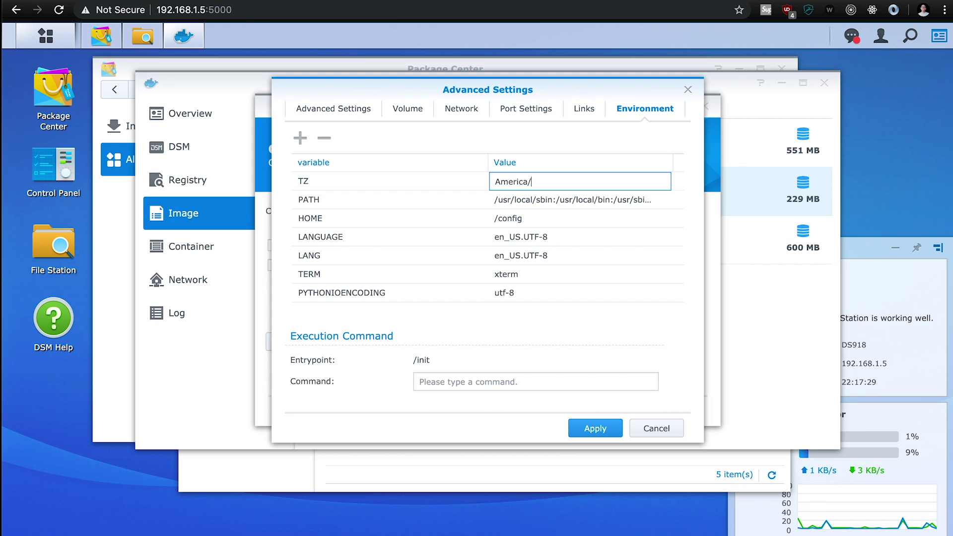
text(/Vancouver)
Add empty PGID and PUID environment variables
click(306, 137)
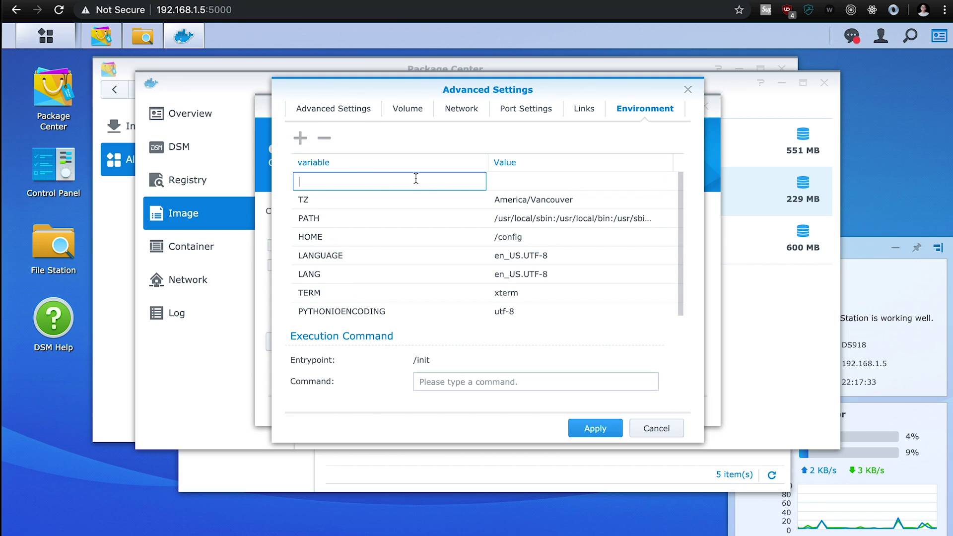
text(PGID)
click(300, 137)
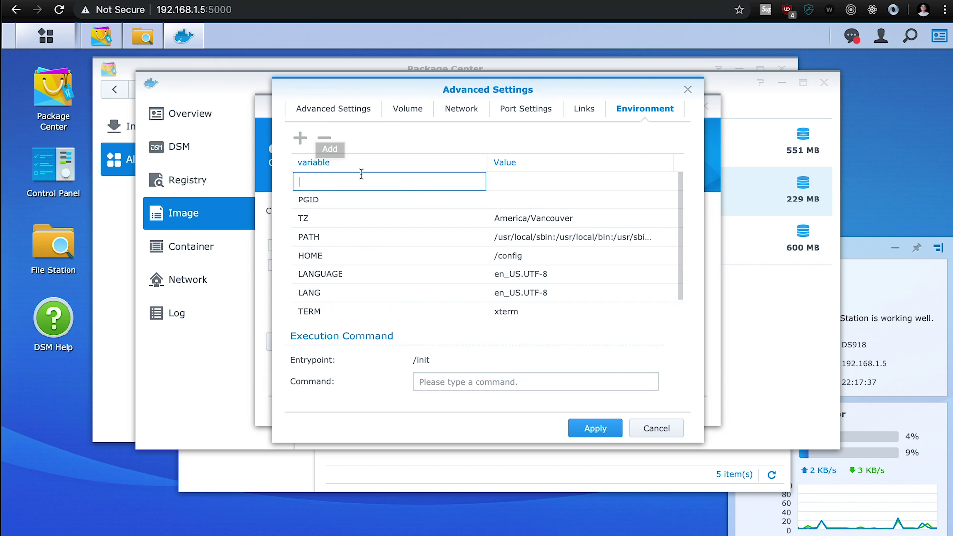
text(PUID)
key(Tab)
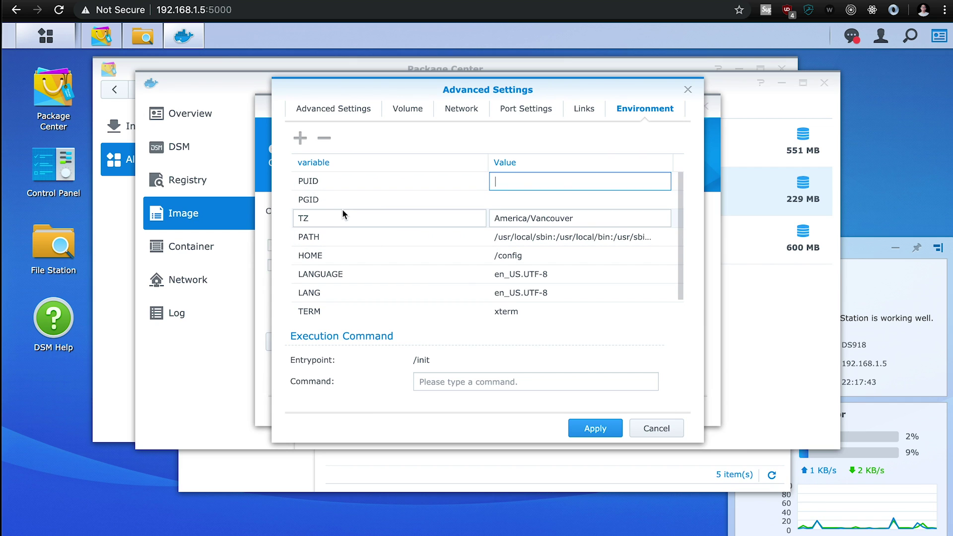
click(580, 181)
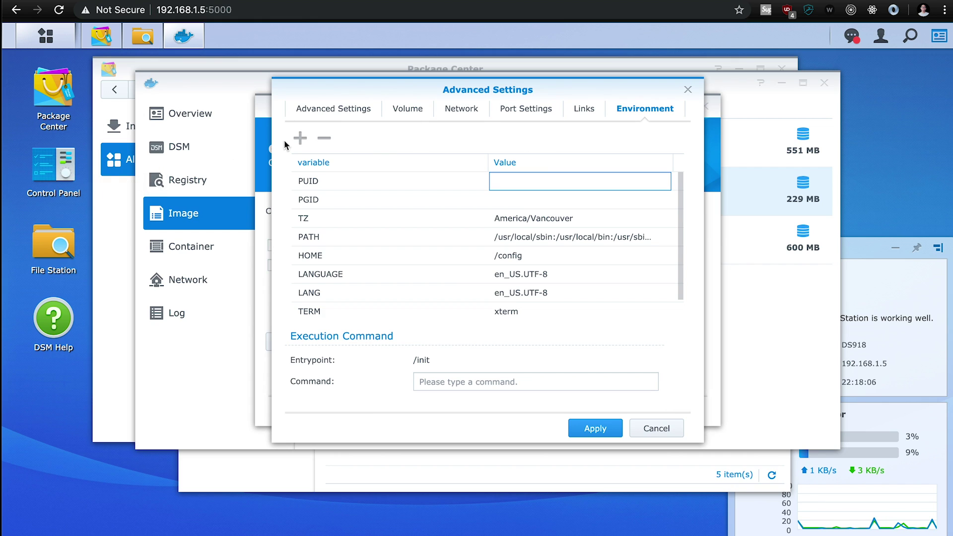
Confirm SSH is enabled on port 22 in Terminal & SNMP, apply, and close Control Panel
click(46, 171)
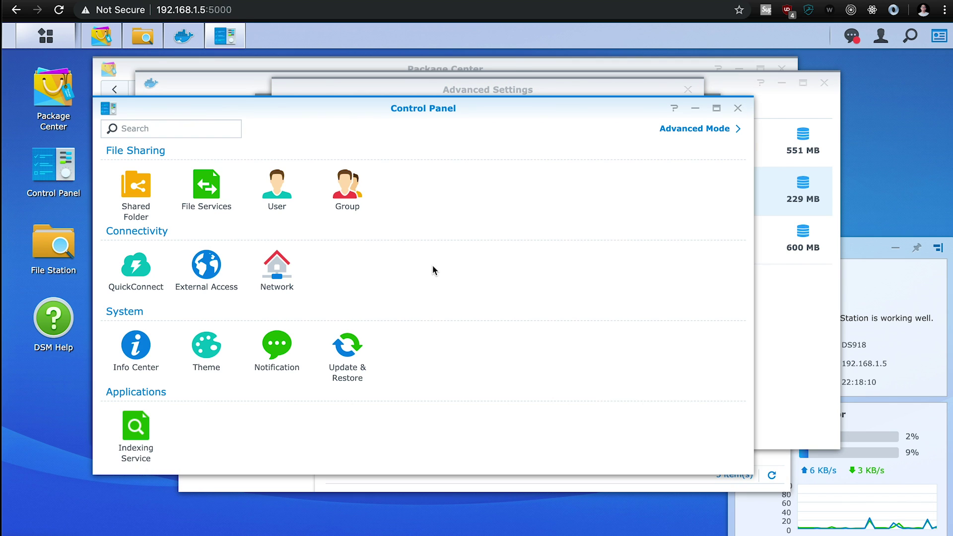
click(687, 129)
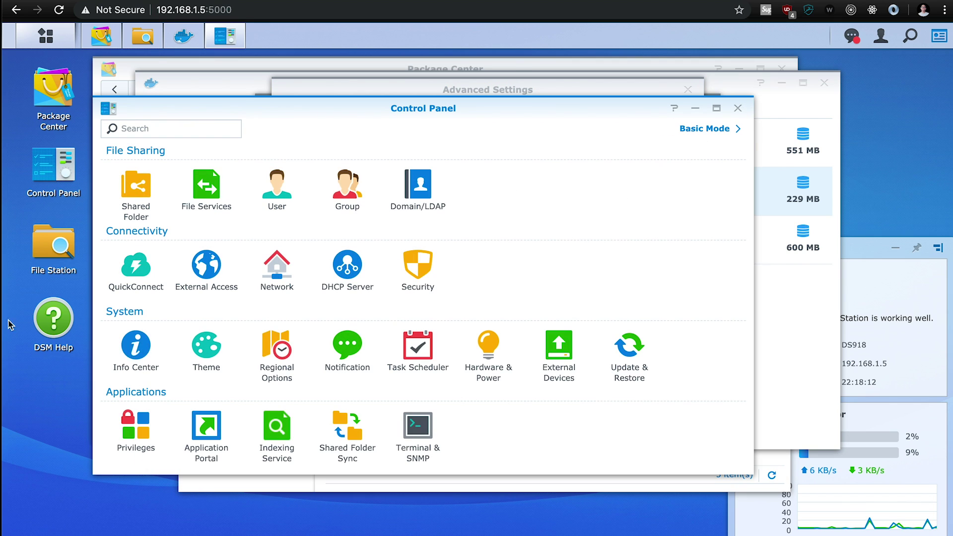
click(416, 436)
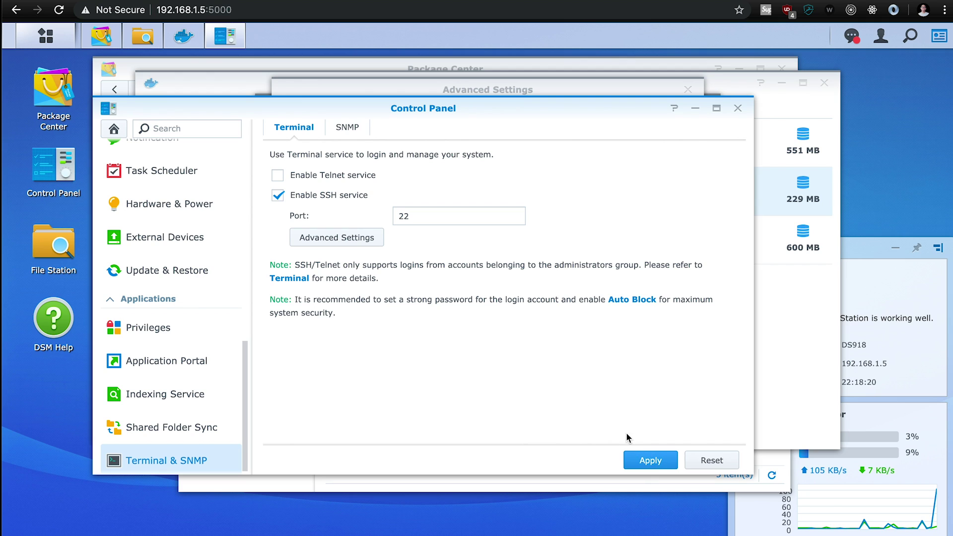
click(654, 461)
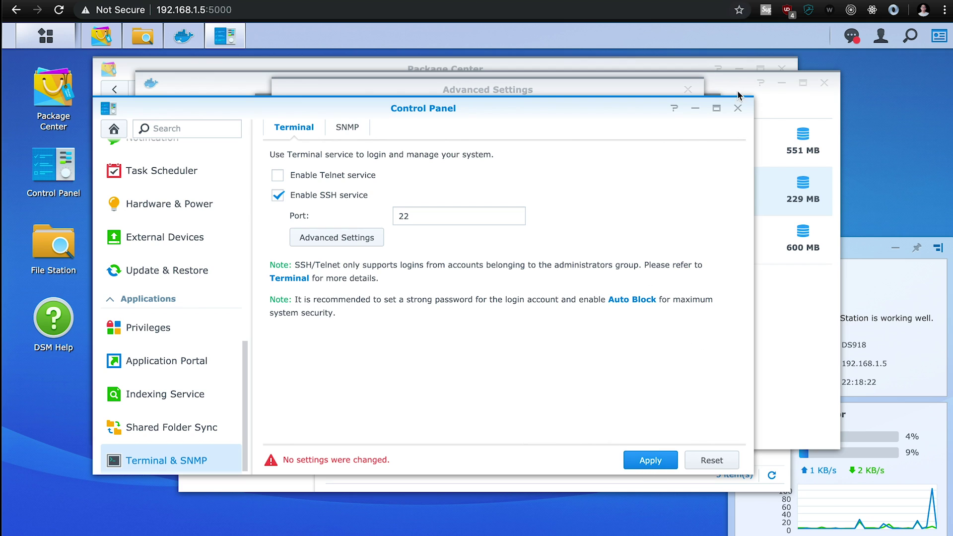
click(739, 109)
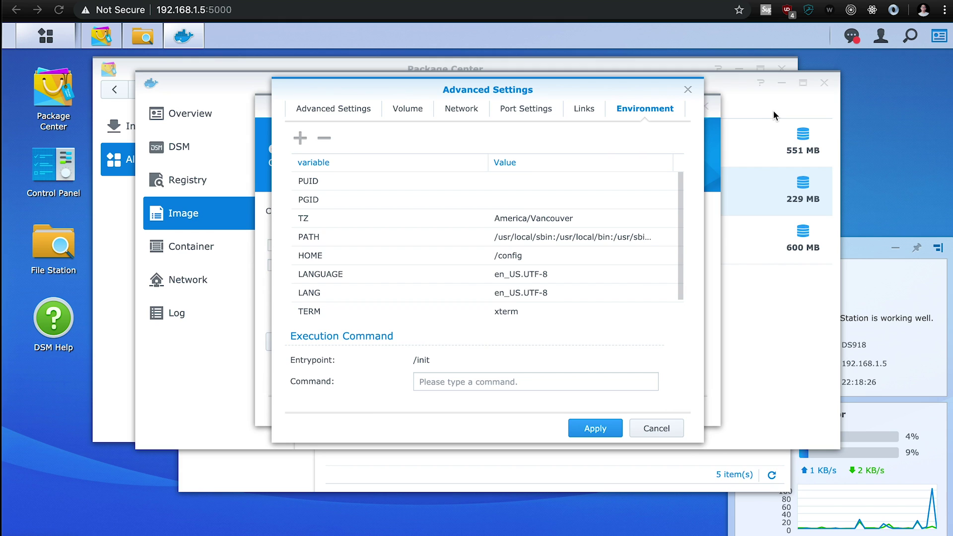
Open a terminal and SSH into the NAS at 192.168.1.5 as admin
key(ctrl+grave)
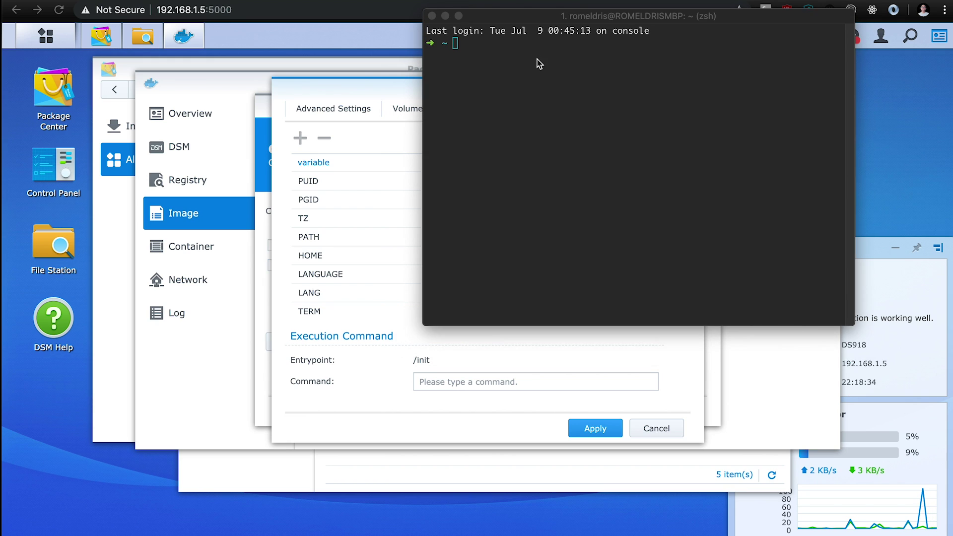
drag(549, 171, 502, 117)
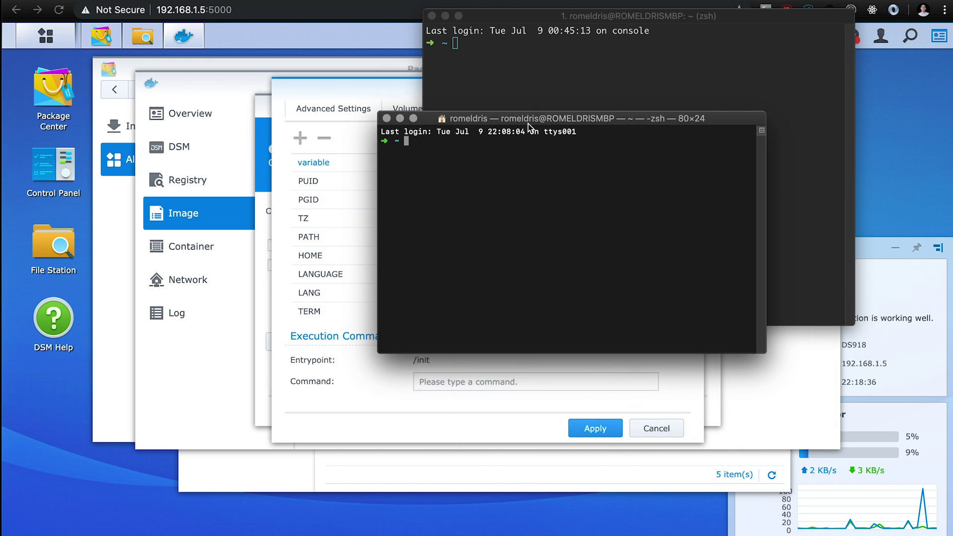
key(super+space)
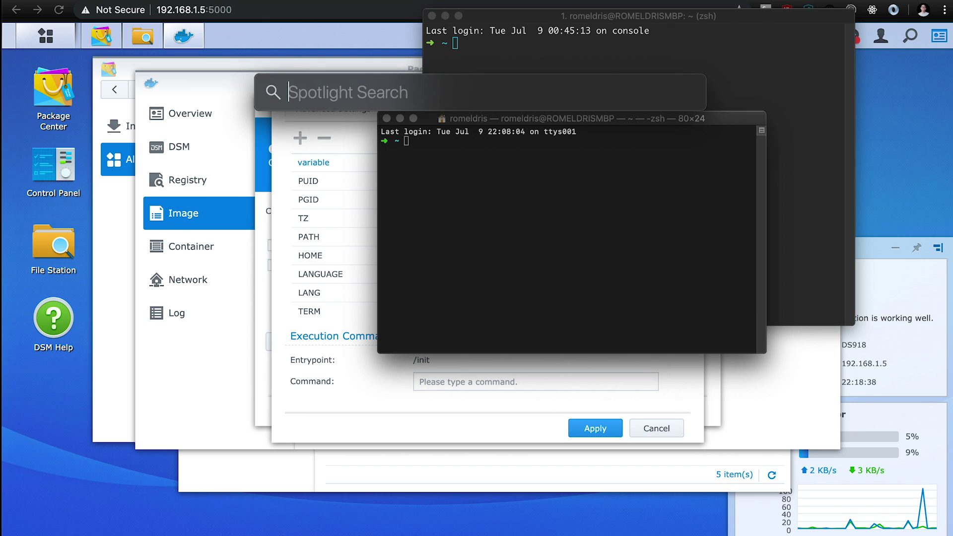
text(term)
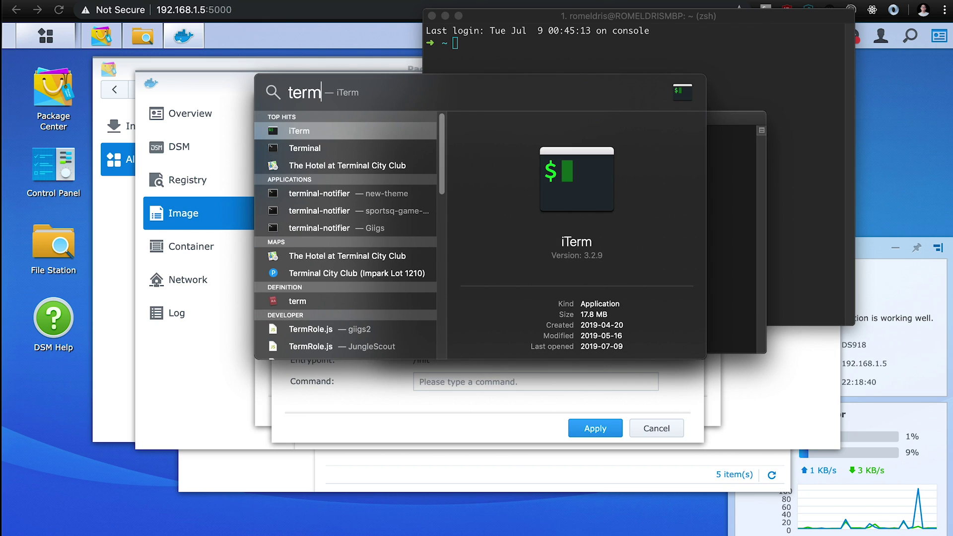
key(Down)
key(Up)
key(Down)
key(Up)
click(724, 191)
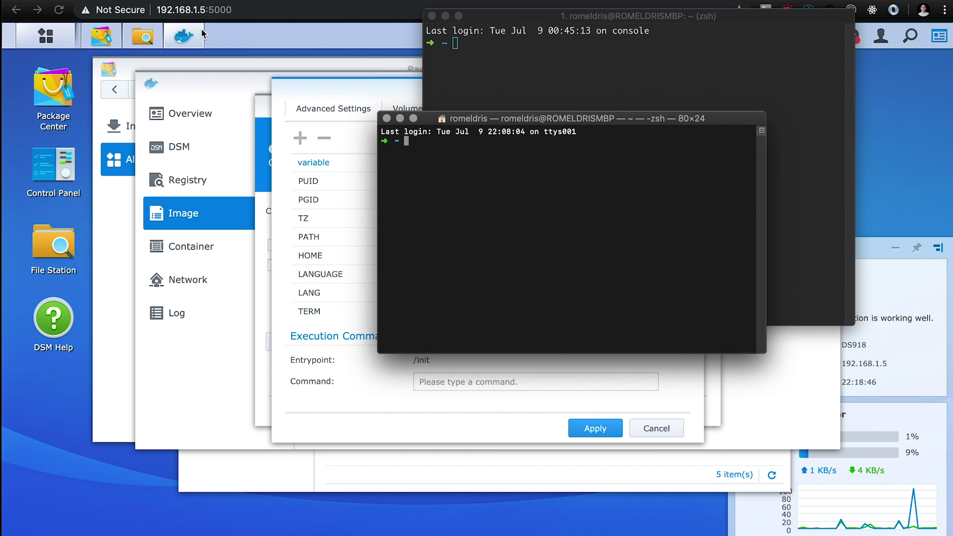
text(ssh admin@)
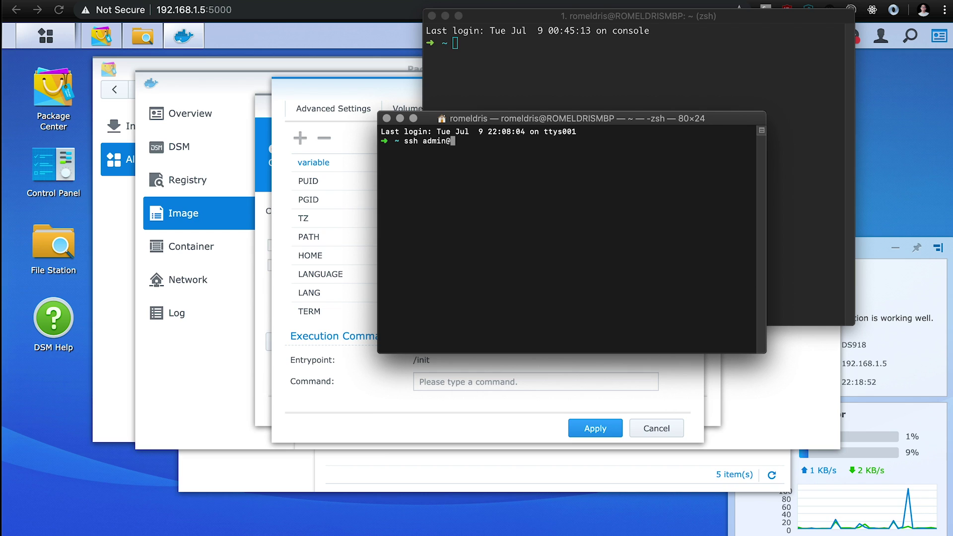
text(192.168.1.5)
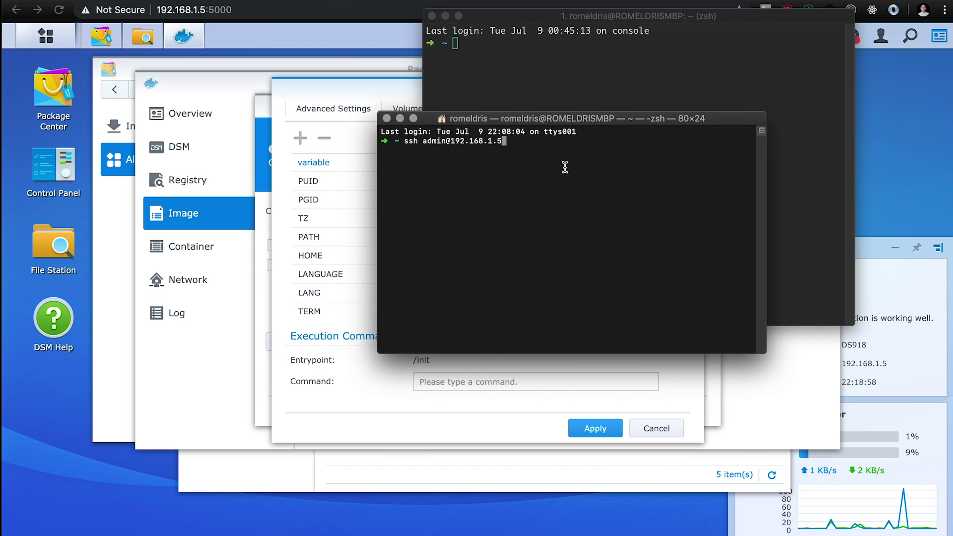
key(Return)
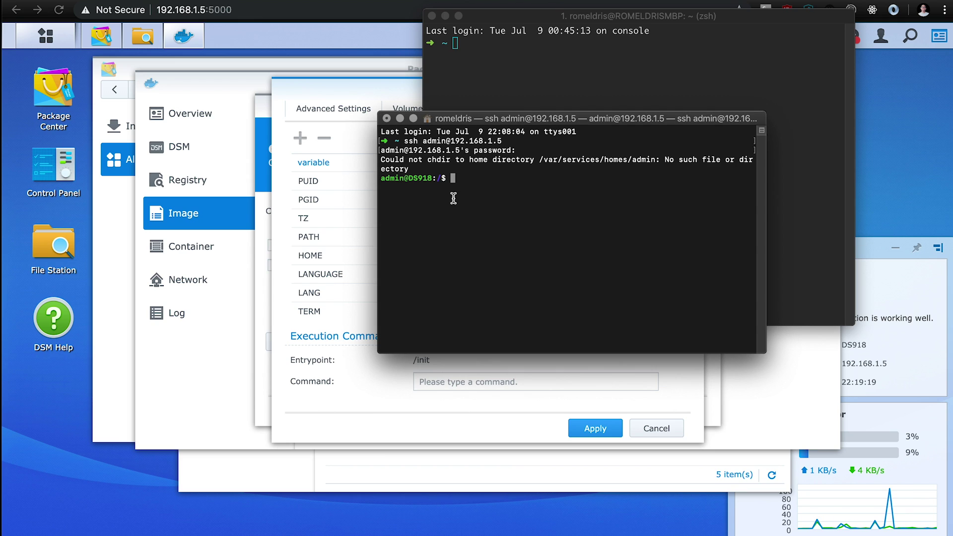
Run id and note uid 1024 and administrators group id 101
drag(452, 197, 359, 147)
click(407, 201)
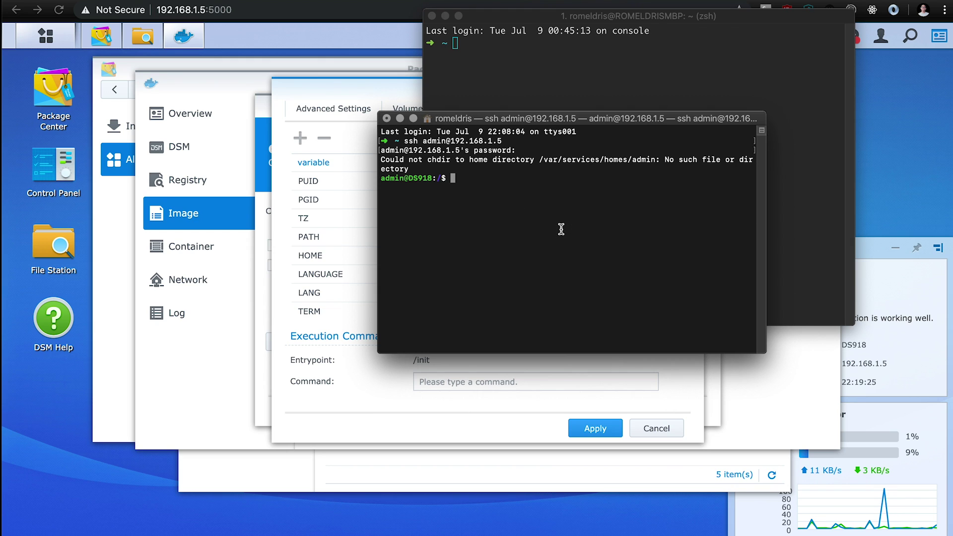
text(id)
key(Return)
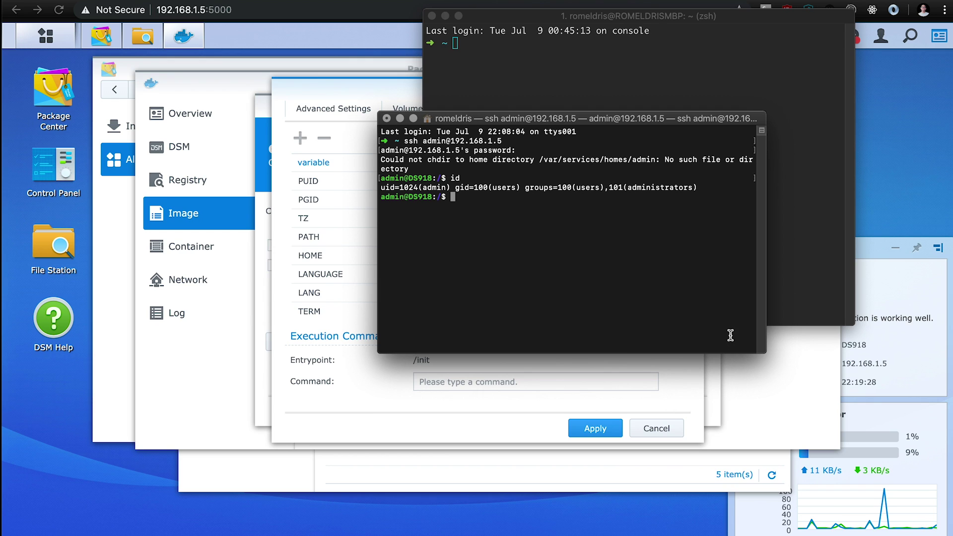
drag(697, 187, 611, 187)
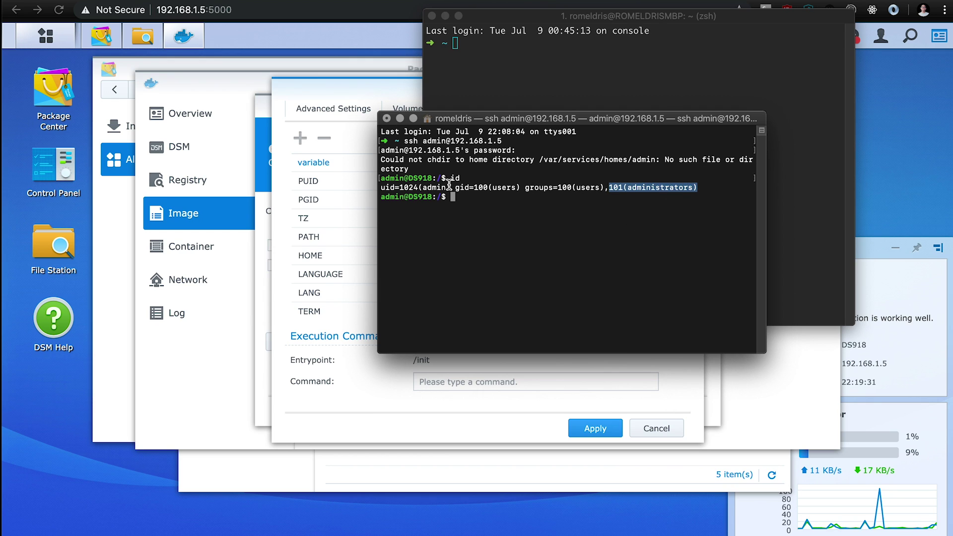
drag(450, 188, 380, 188)
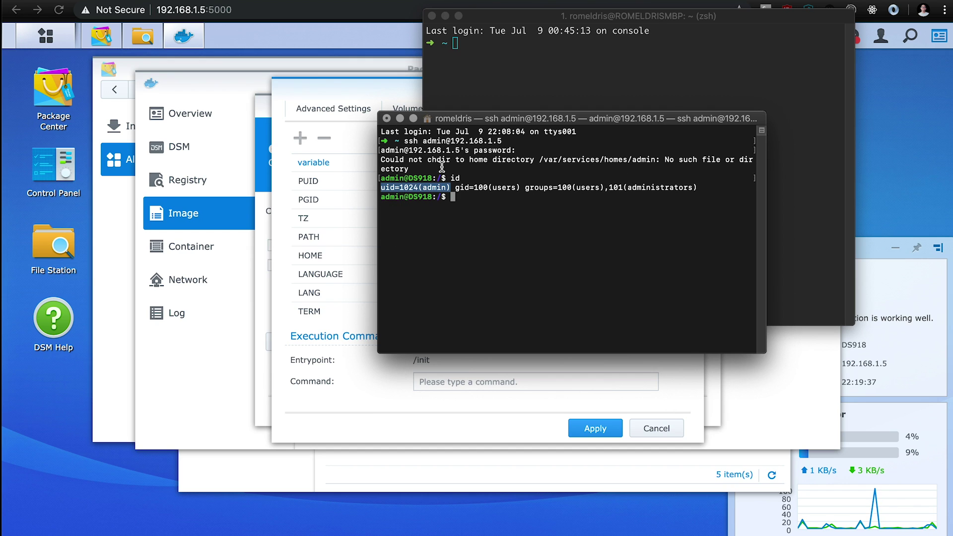
Enter 101 for PGID and 1024 for PUID in the container's environment variables
click(351, 98)
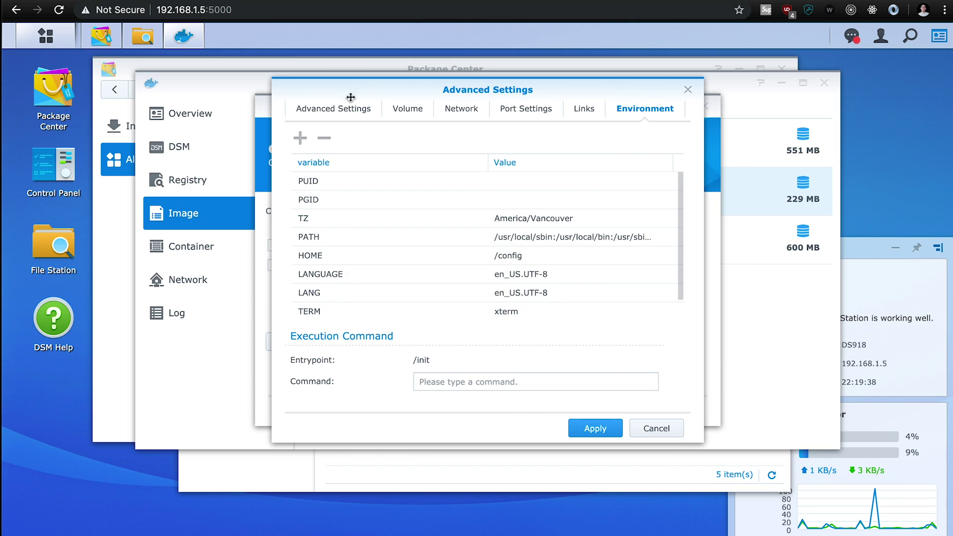
click(322, 198)
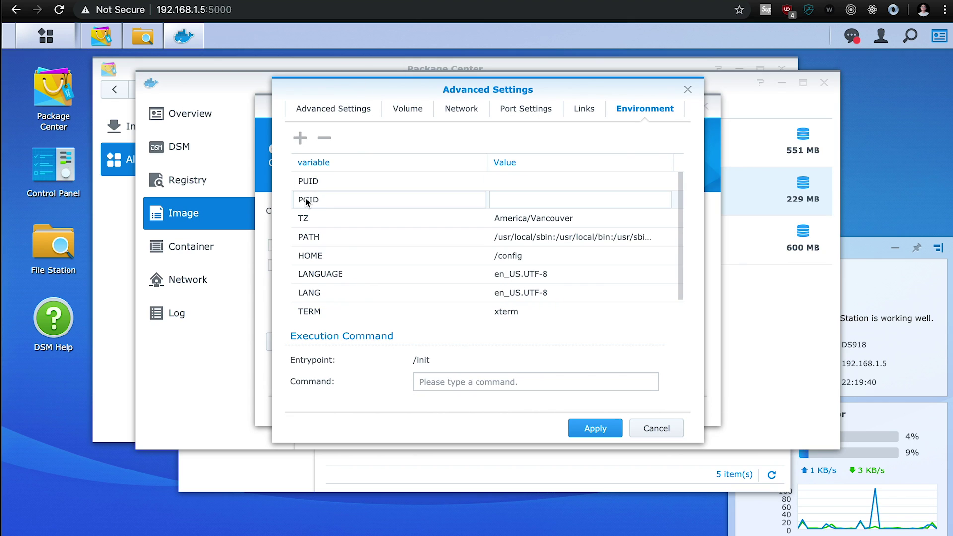
click(516, 196)
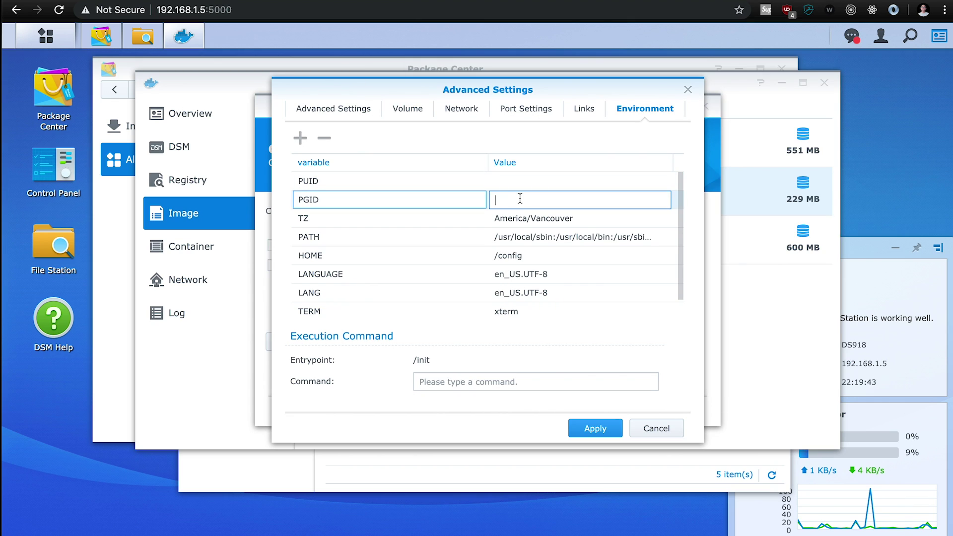
text(101)
click(495, 176)
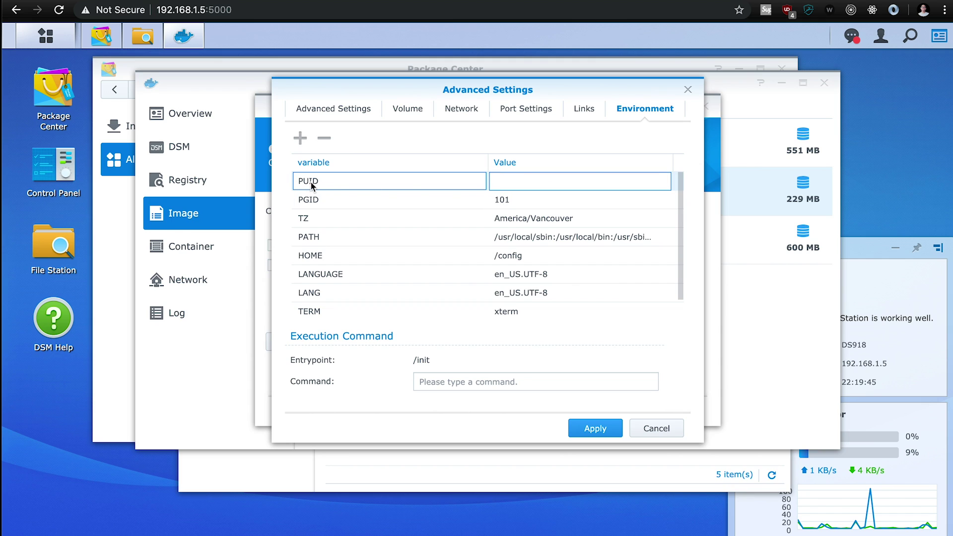
text(1024)
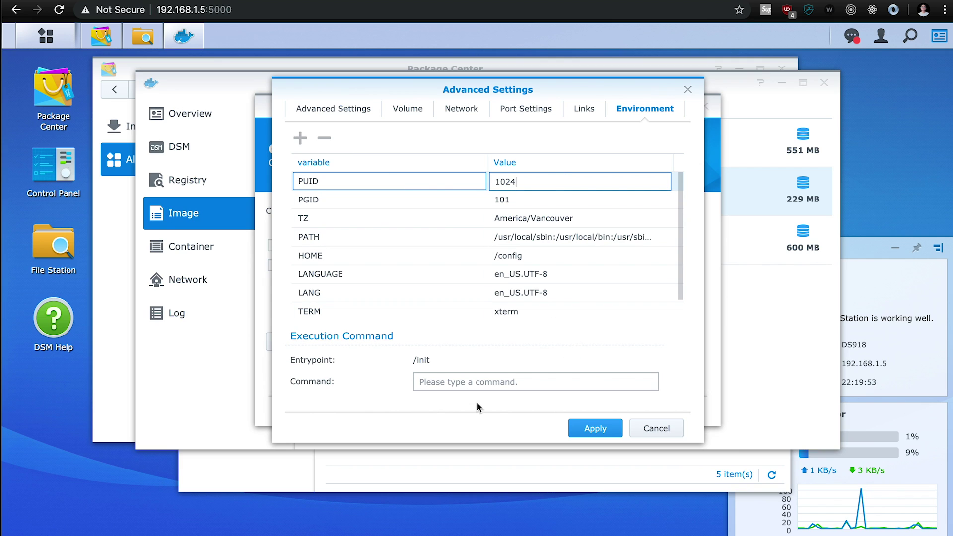
Save PUID 1024 and PGID 101, then review the Summary with auto-restart and ports 32781/32782
click(591, 433)
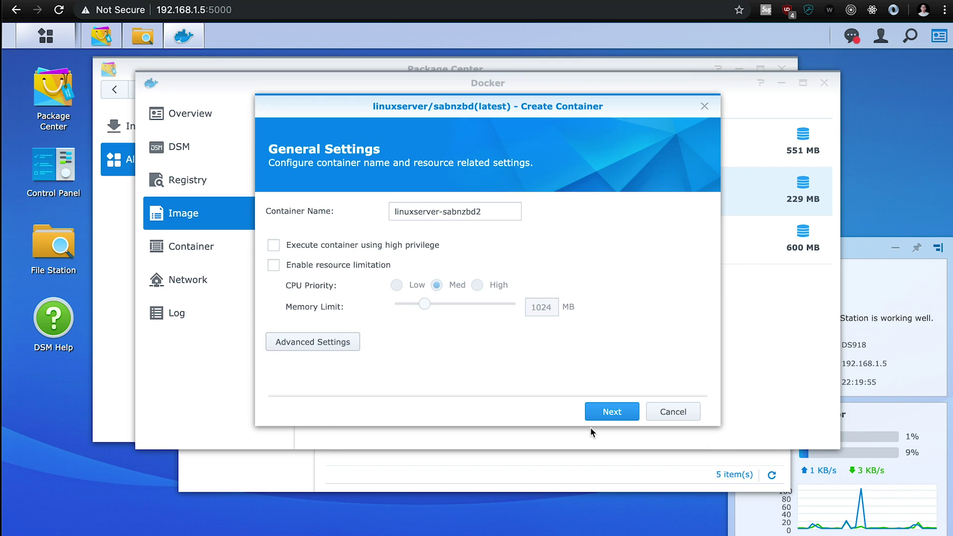
click(618, 413)
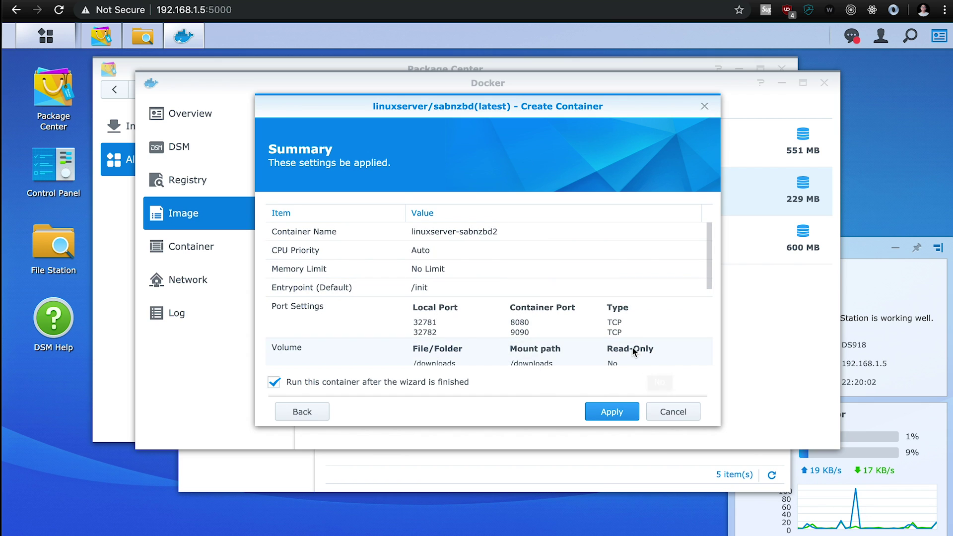
scroll(633, 348, down, 5)
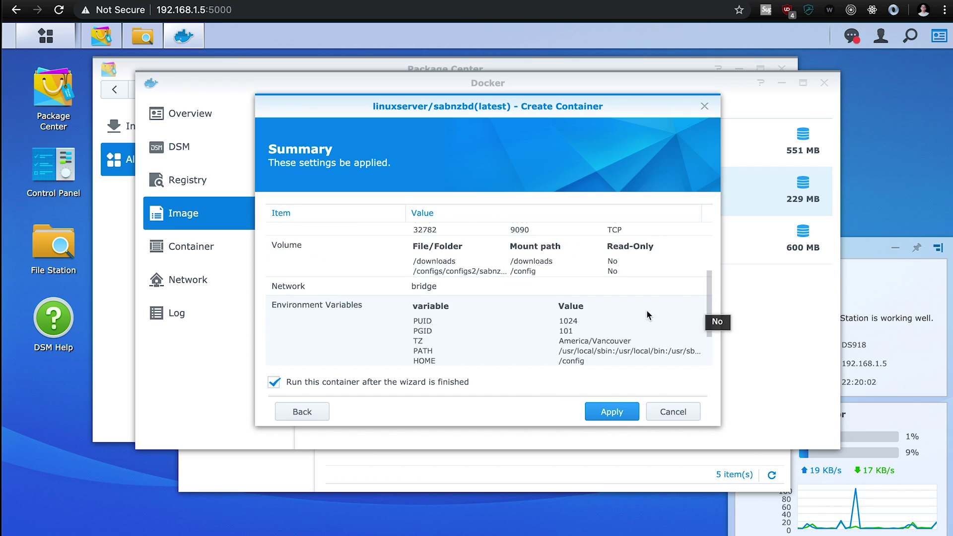
Create linuxserver-sabnzbd2, confirm it shows Running in the Container list, then return to Image
click(608, 413)
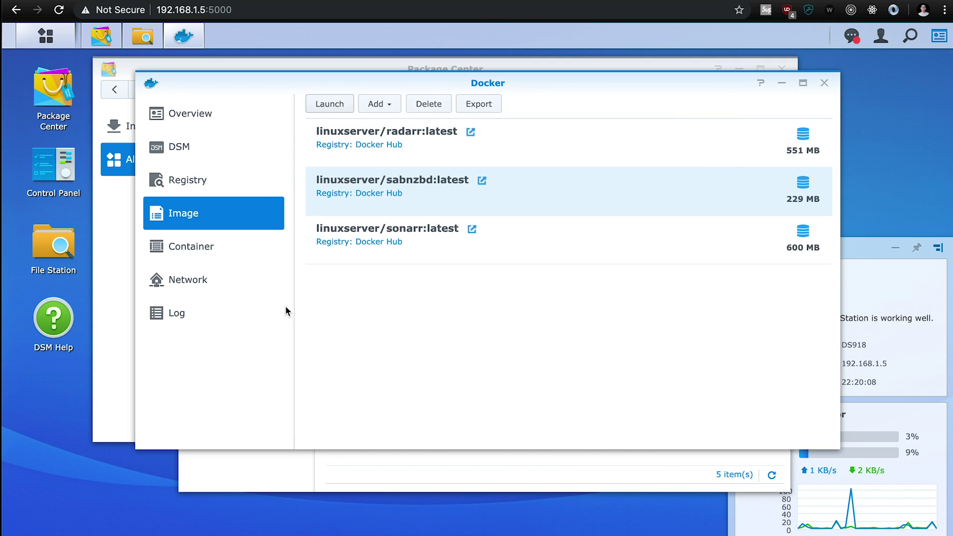
click(232, 256)
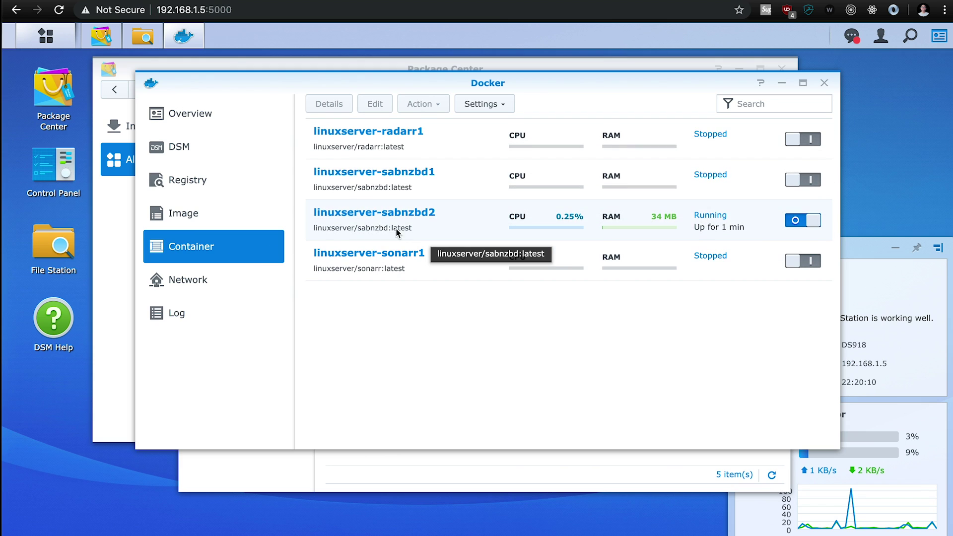
click(430, 233)
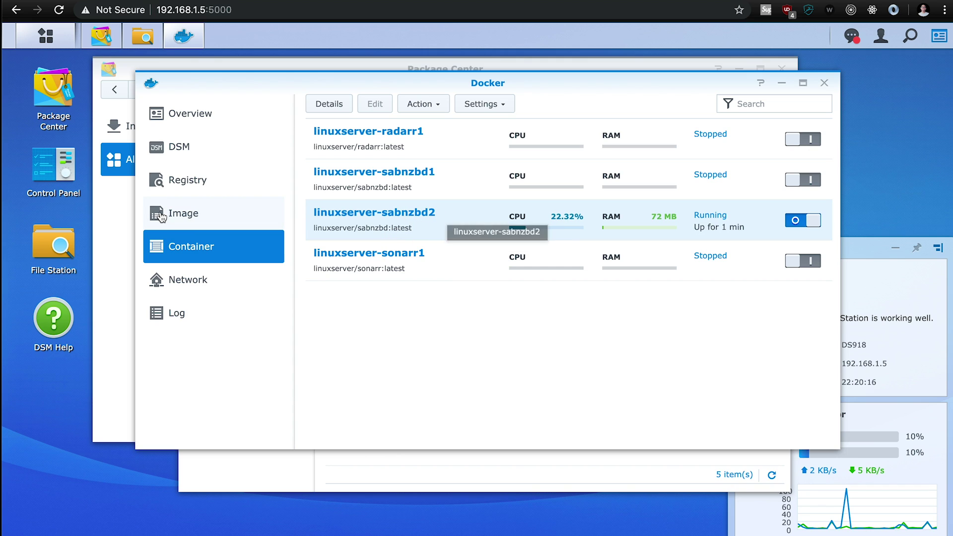
click(183, 221)
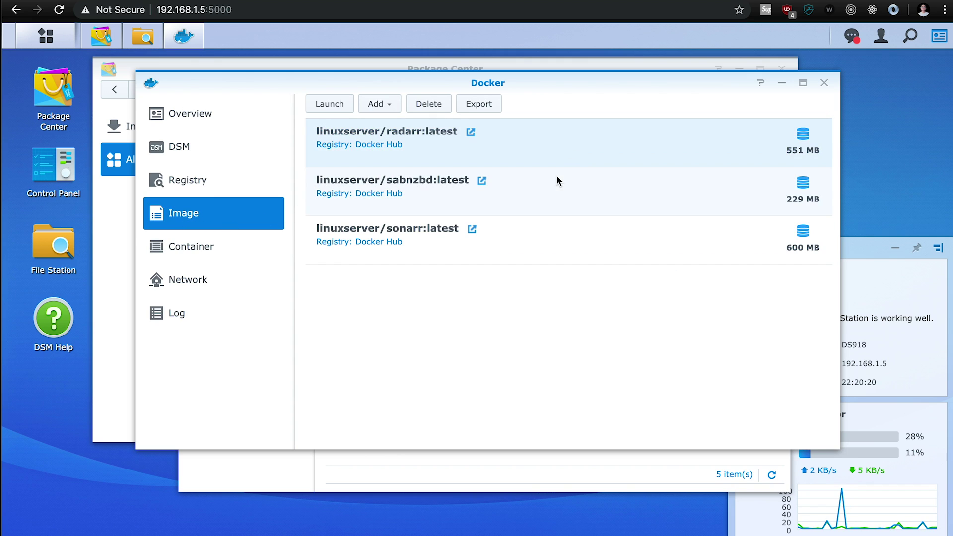
Launch a container from the radarr image with auto-restart enabled, and bring up its Volume settings
click(330, 104)
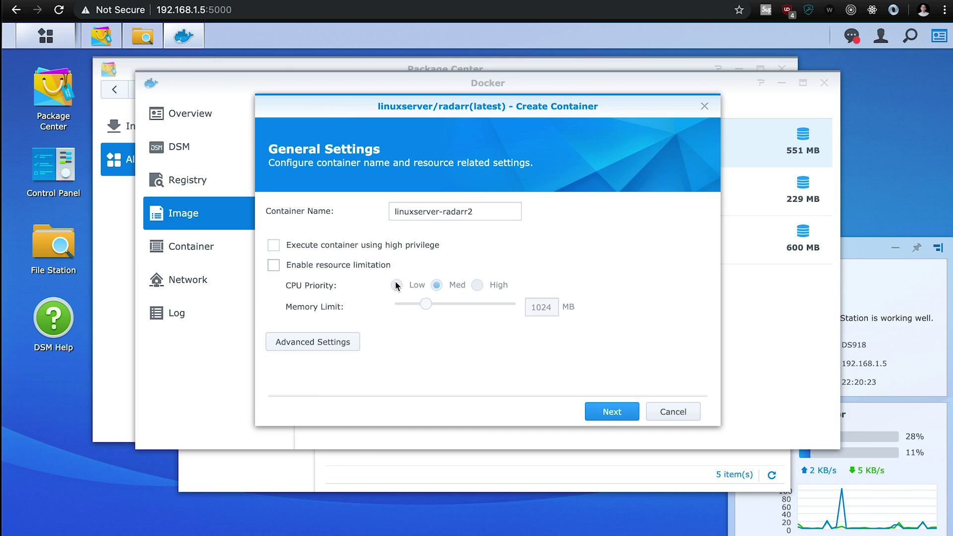
click(337, 349)
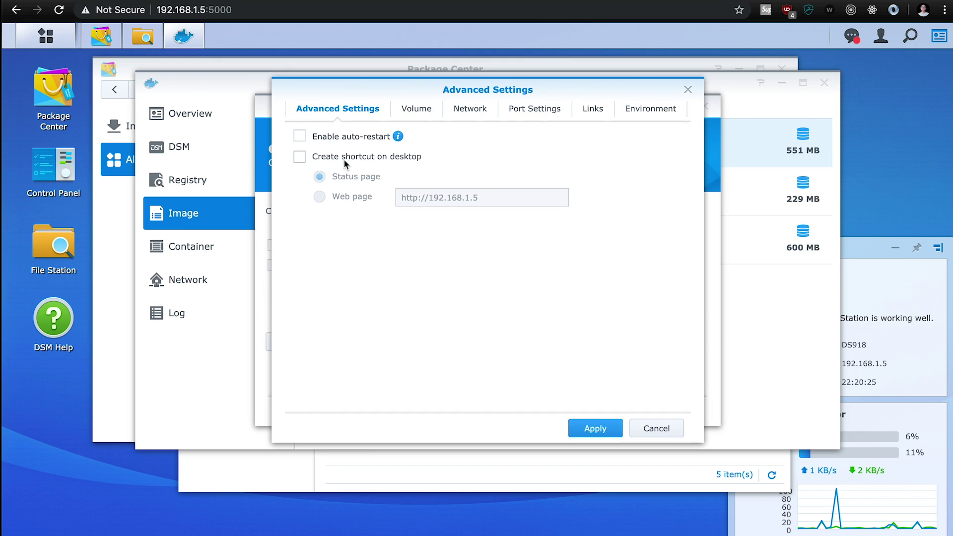
click(358, 140)
mouse_move(397, 136)
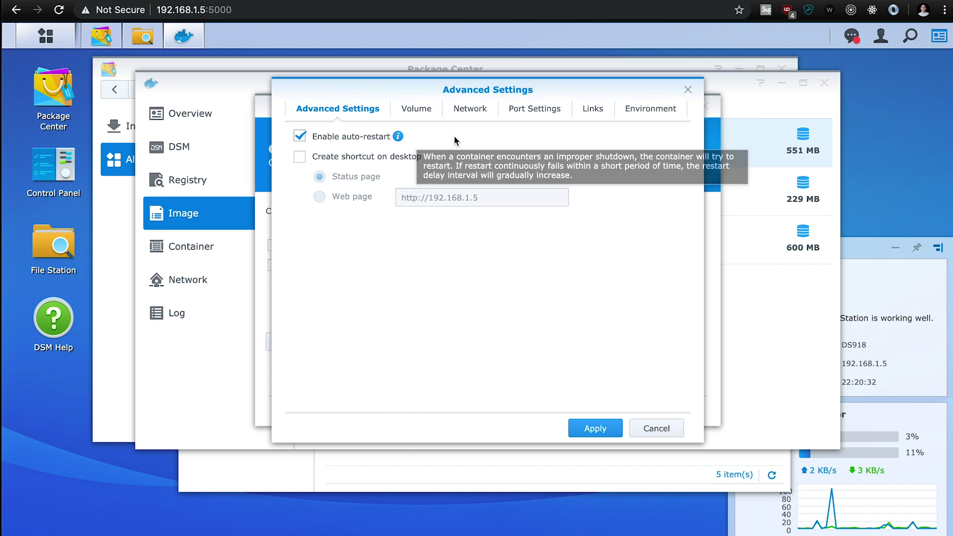
click(414, 117)
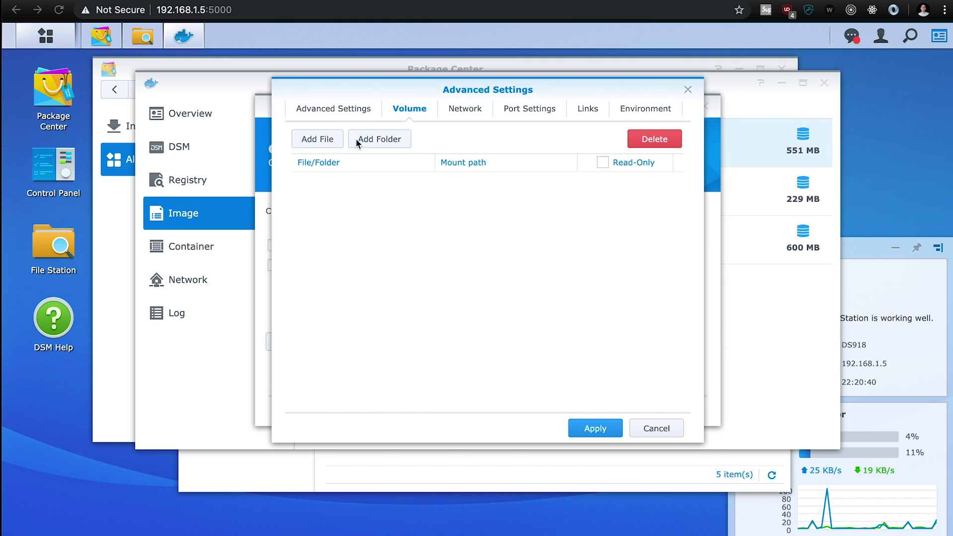
Create a 'radarr' folder in configs/configs2 and mount it at /config
click(316, 141)
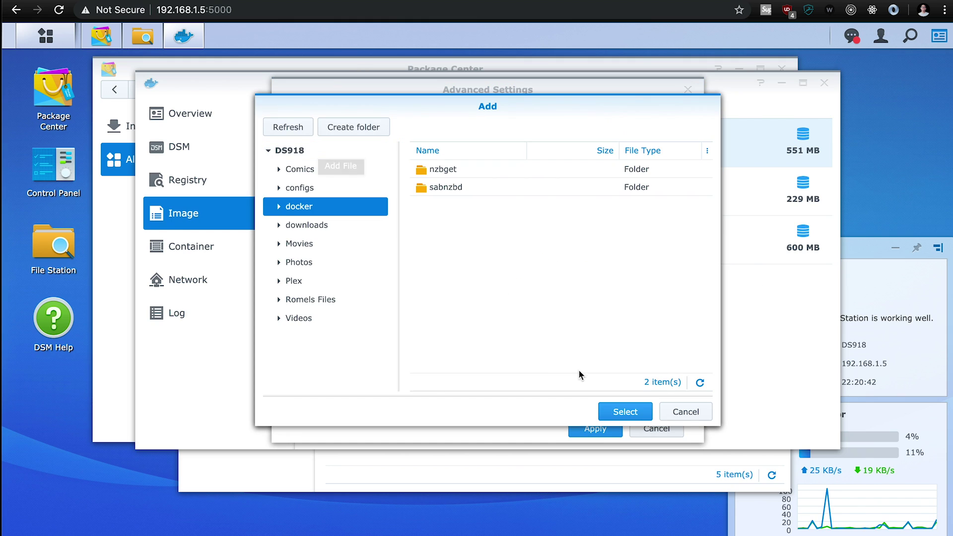
click(703, 411)
click(389, 139)
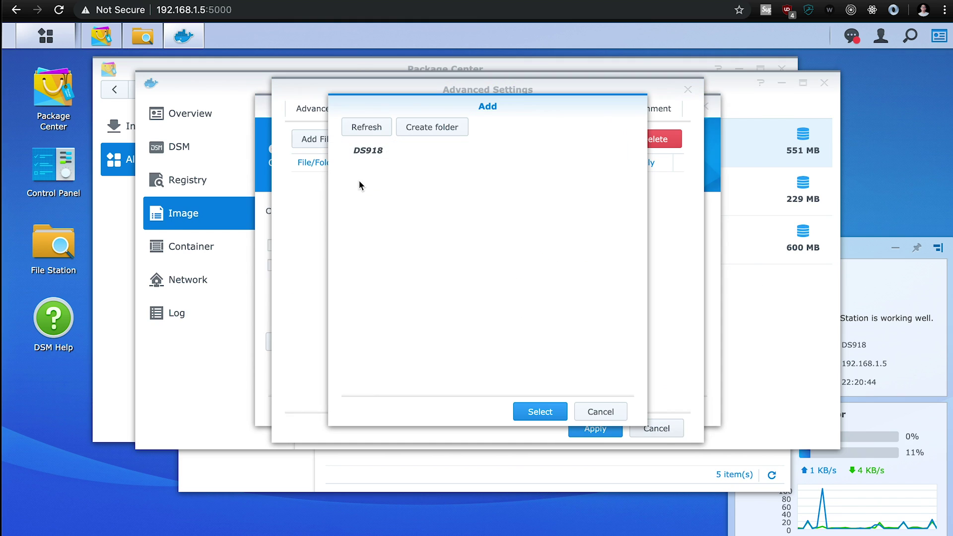
click(385, 195)
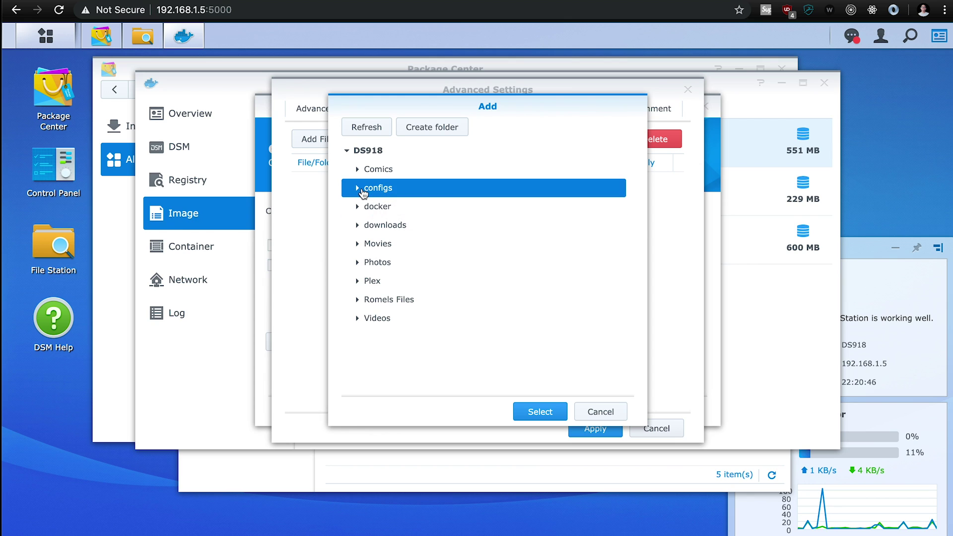
click(358, 189)
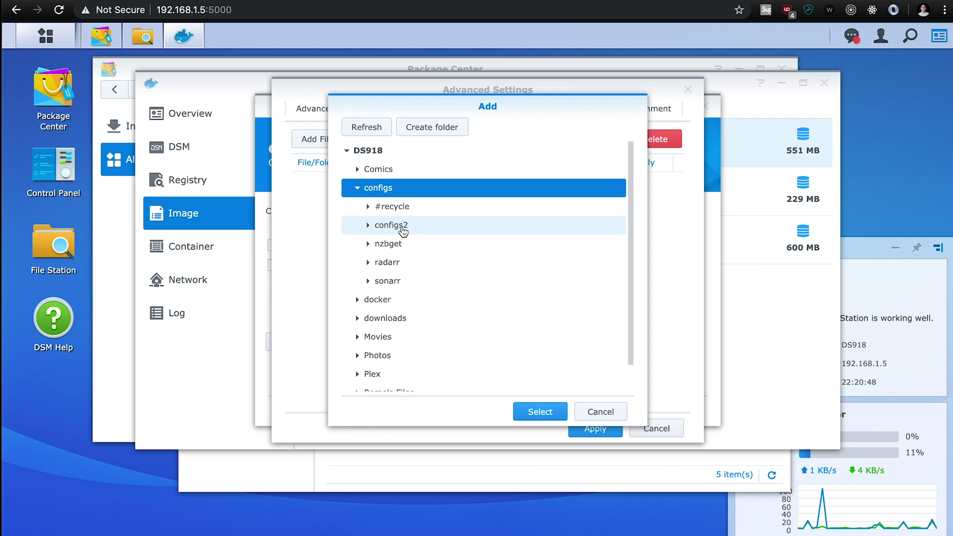
click(400, 225)
click(431, 127)
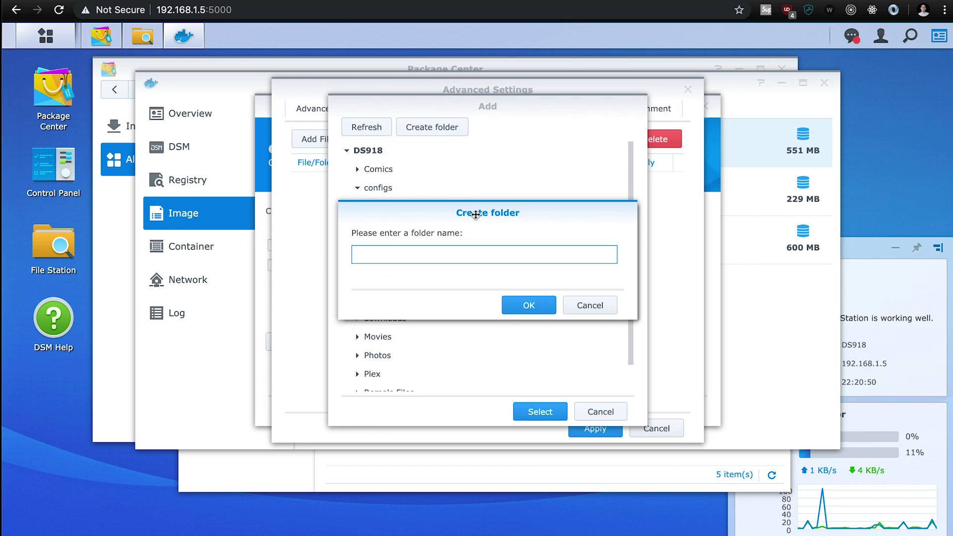
text(radarr)
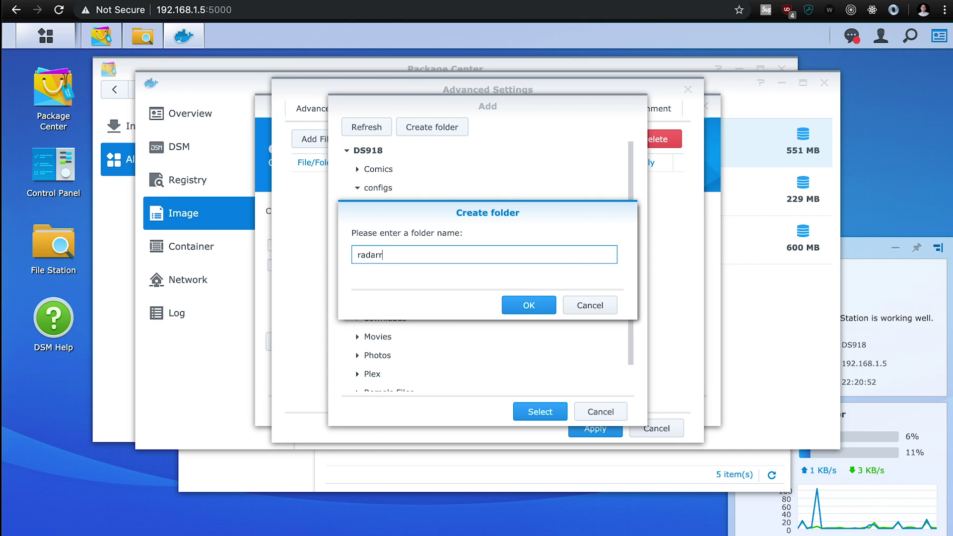
click(529, 305)
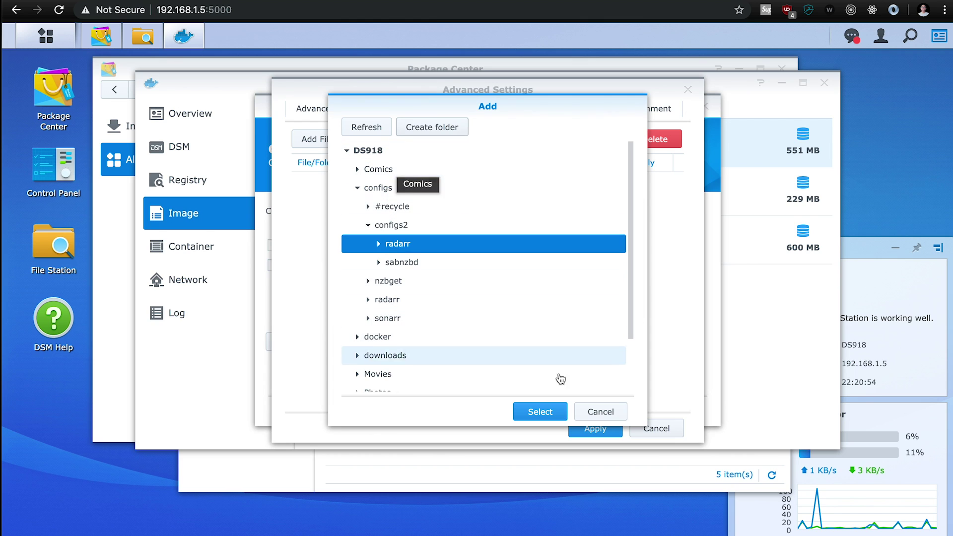
click(556, 412)
text(/config)
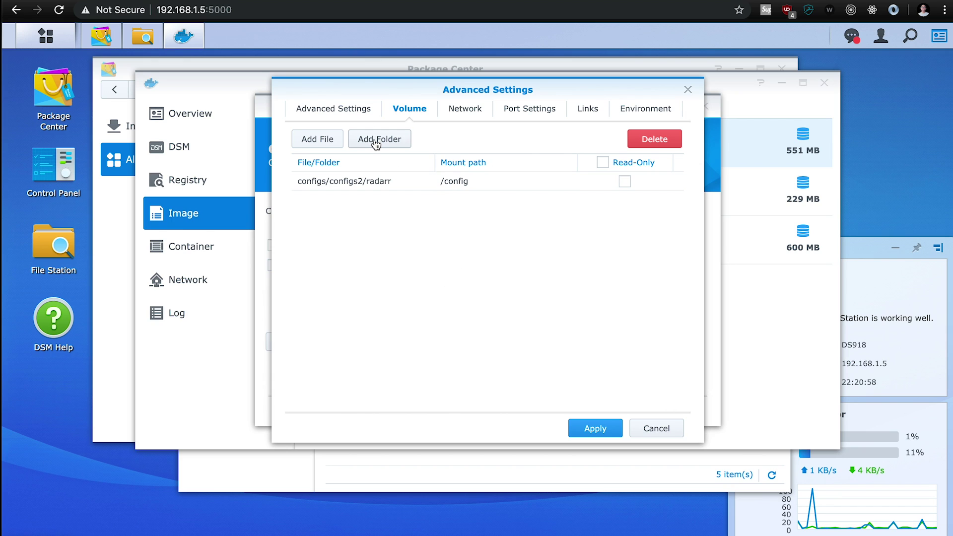
Mount the downloads shared folder at /downloads
click(379, 139)
click(412, 214)
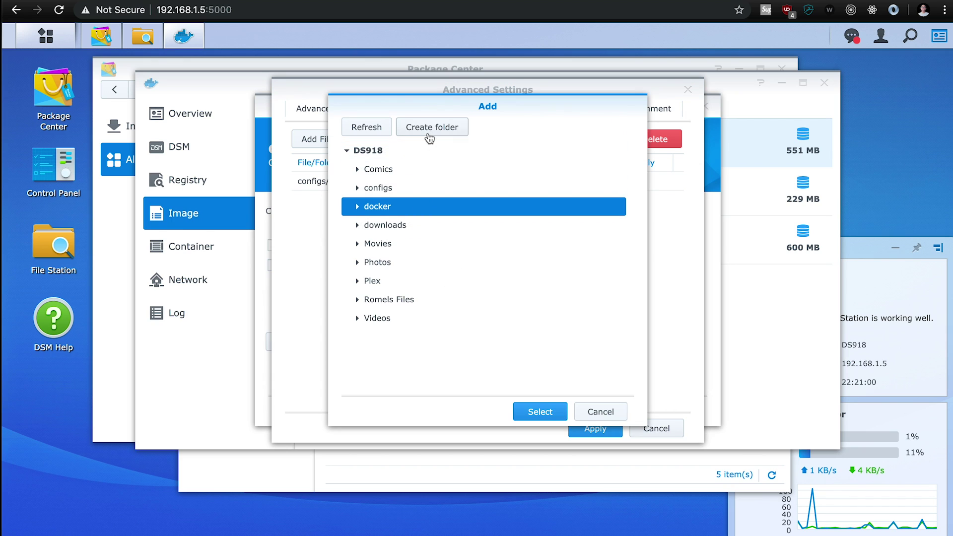
click(440, 233)
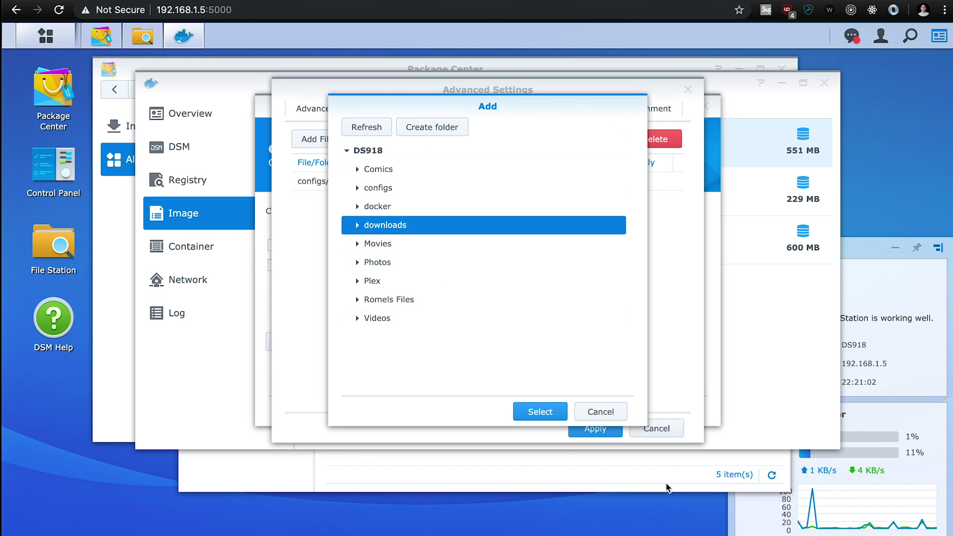
click(533, 412)
text(.d)
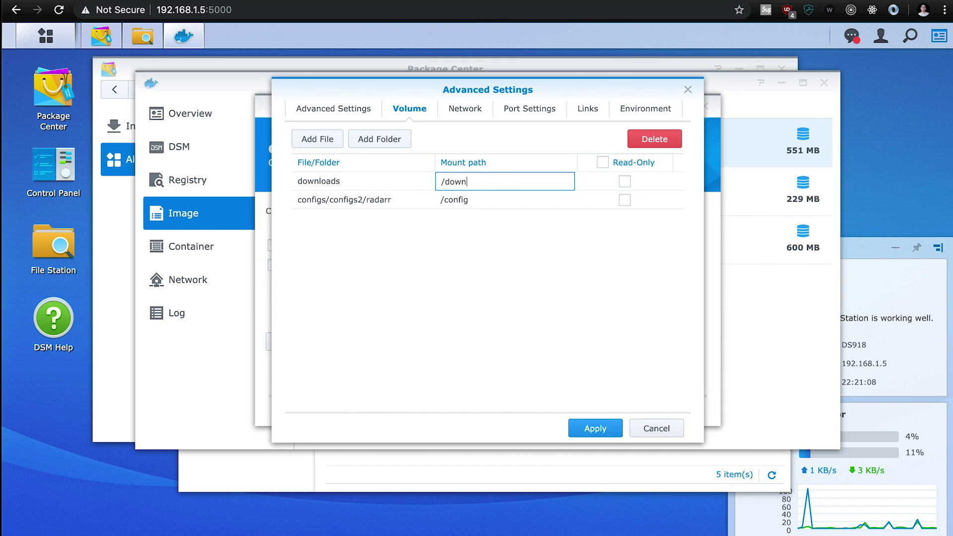
text(ownloads)
click(485, 248)
Mount the Movies shared folder at /movies
click(387, 140)
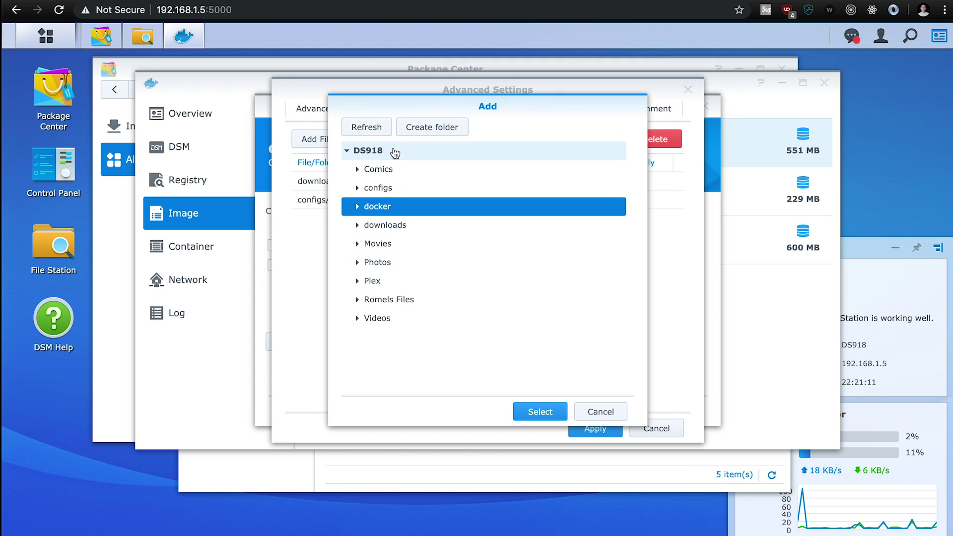
click(430, 245)
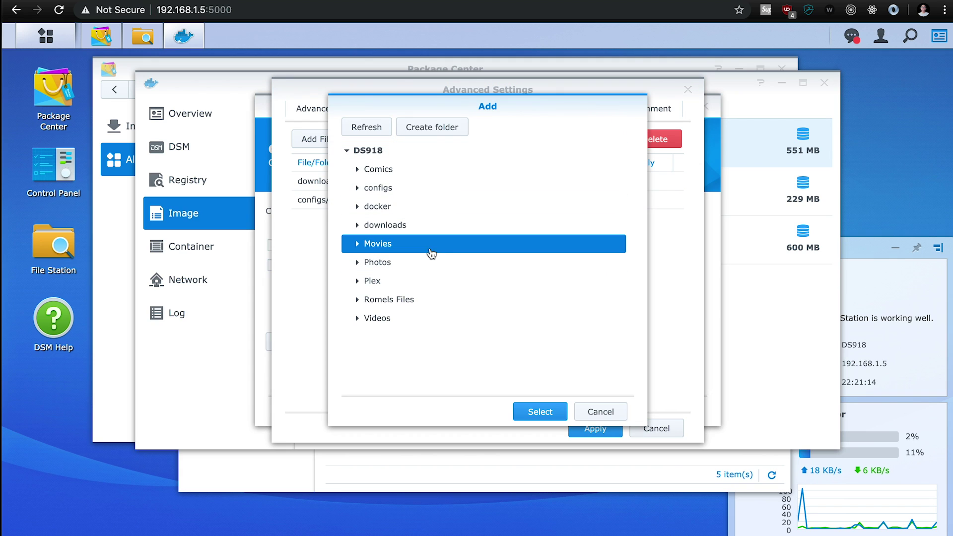
click(551, 412)
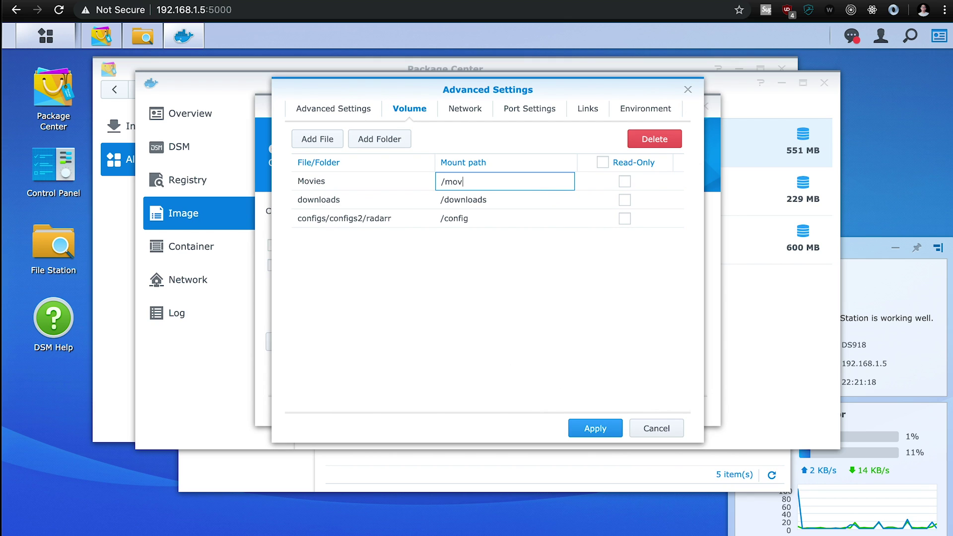
text(/movies)
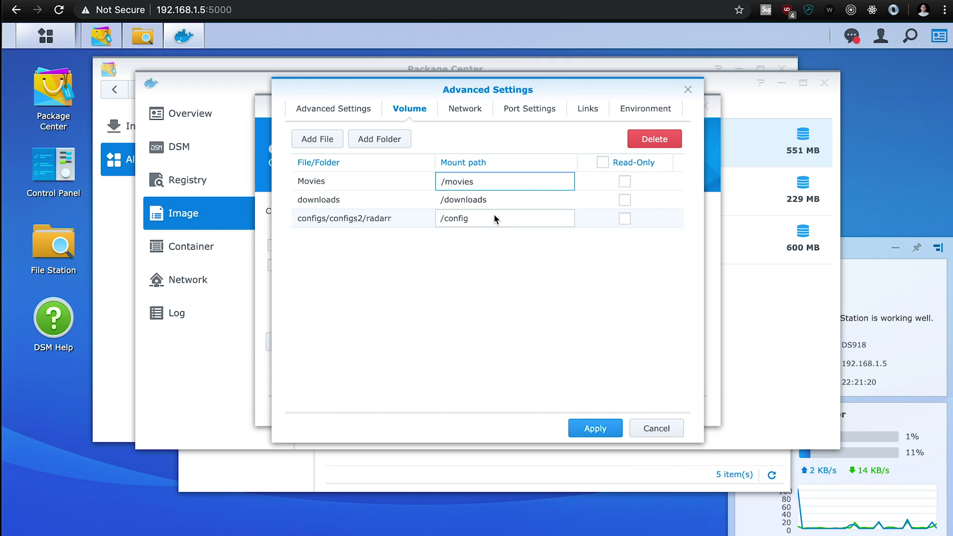
click(459, 263)
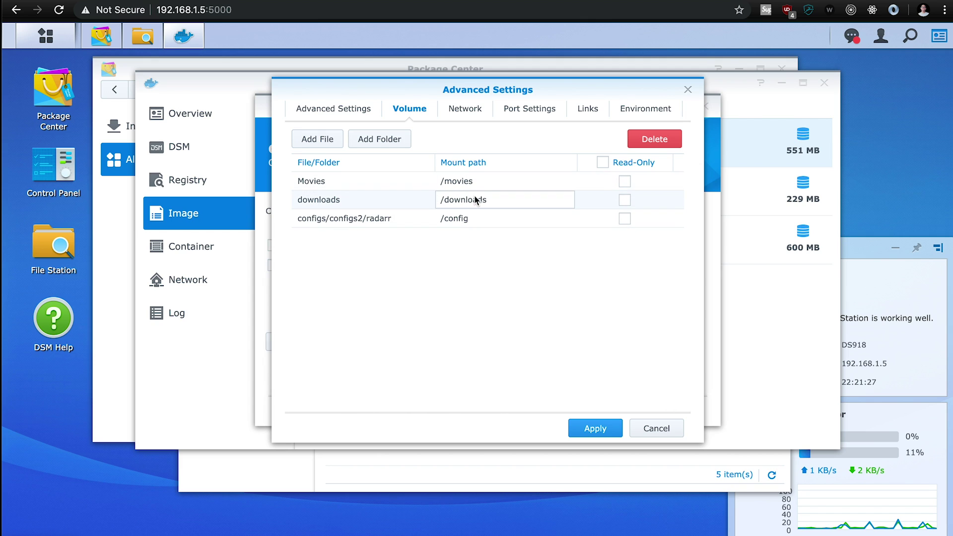
click(331, 180)
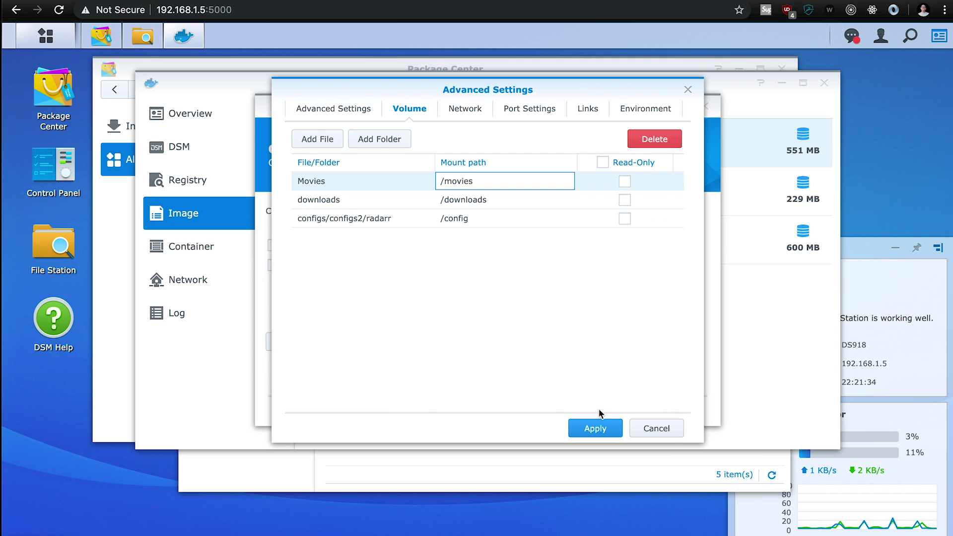
Replace the automatic local port with 32783 for radarr's TCP container port 7878
click(530, 109)
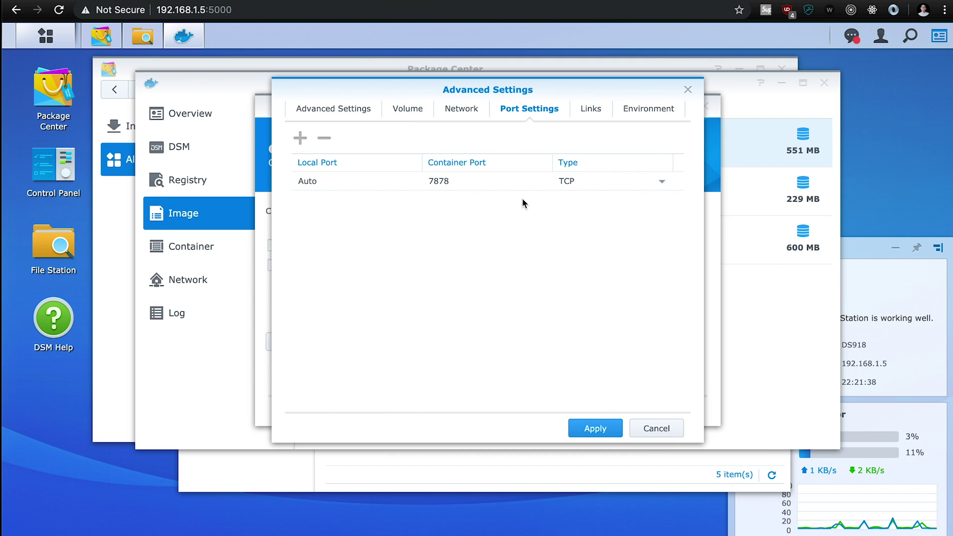
click(381, 188)
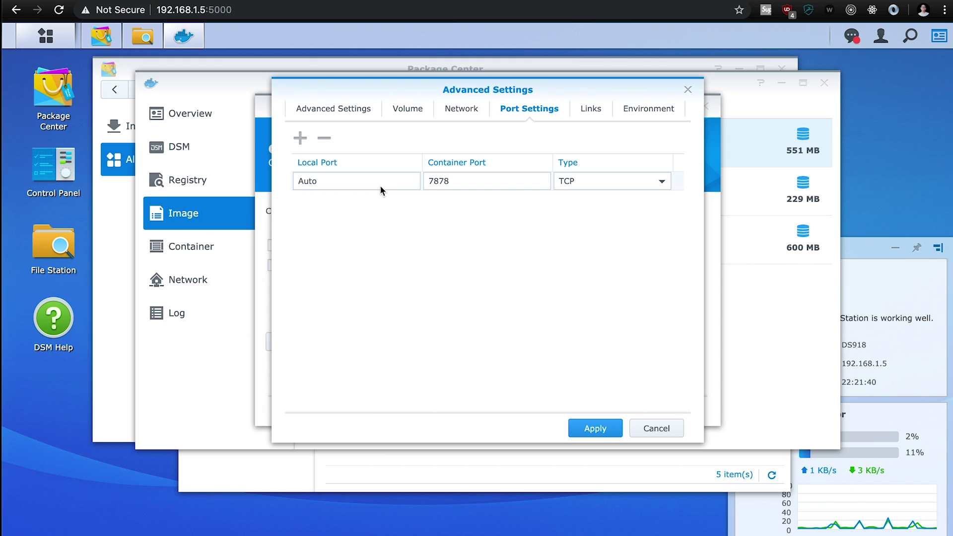
click(380, 186)
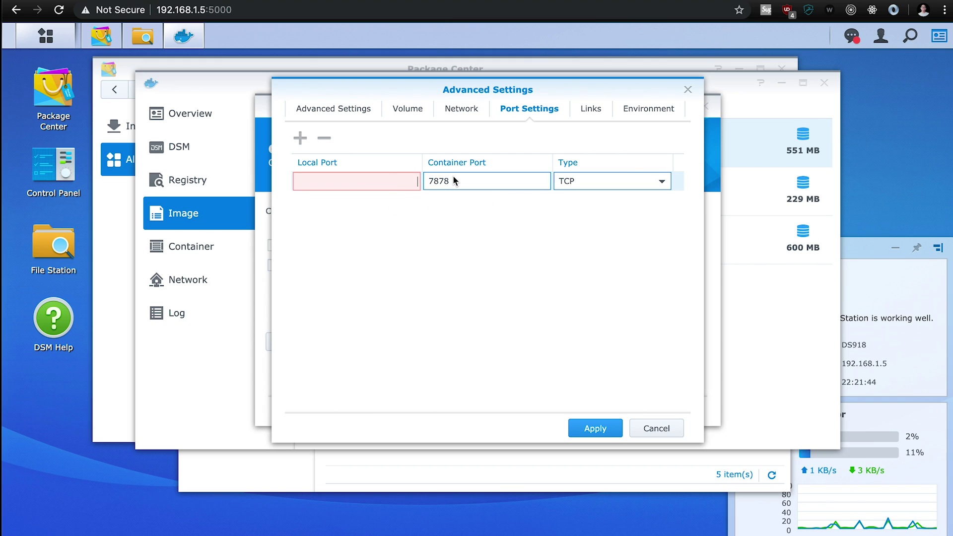
text(327)
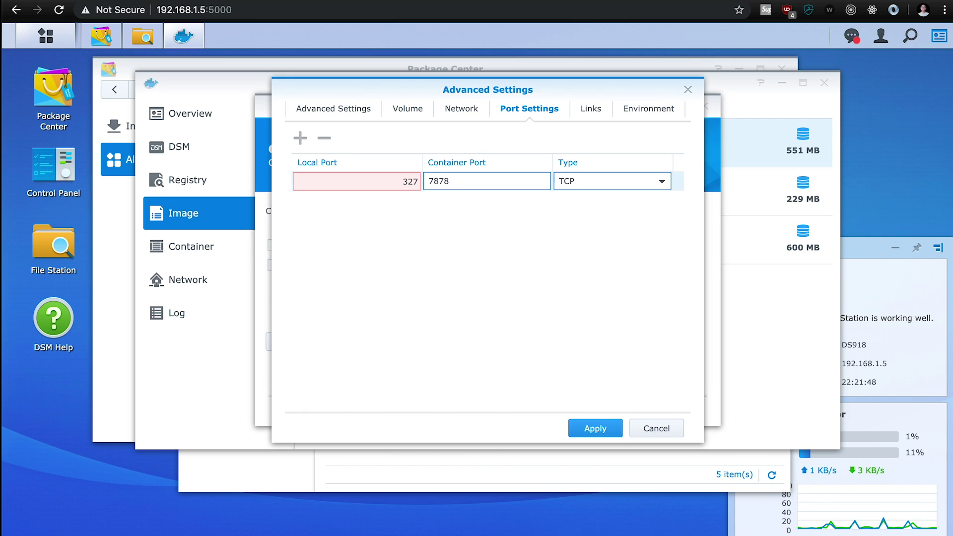
text(9)
text(3)
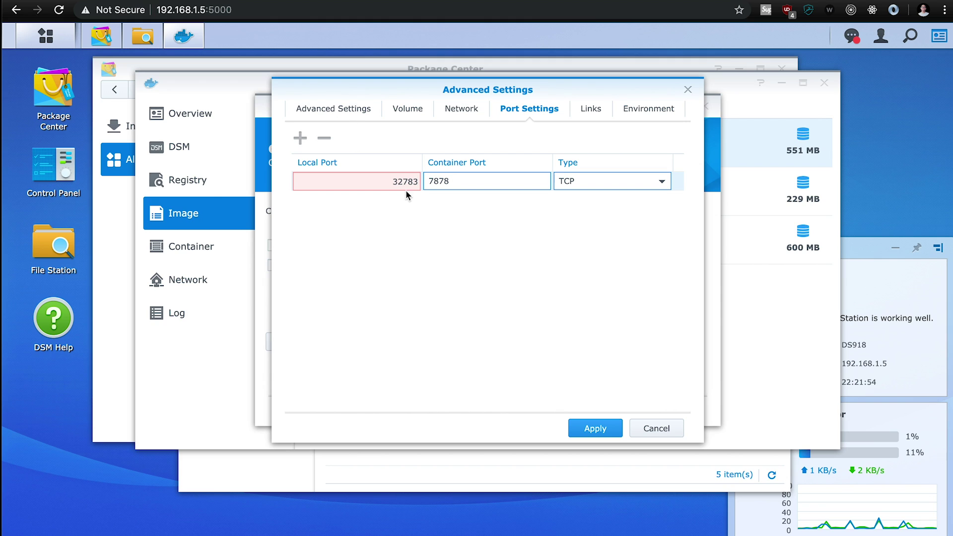
mouse_move(412, 185)
click(417, 229)
Add environment variables TZ America/Vancouver, PGID 101 and PUID 1024 to the radarr container
click(577, 114)
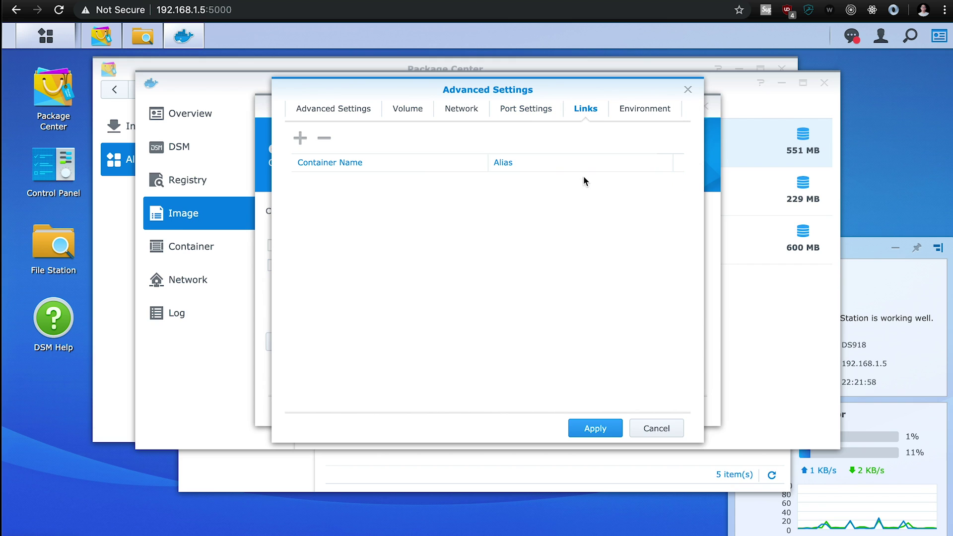
click(660, 108)
click(300, 140)
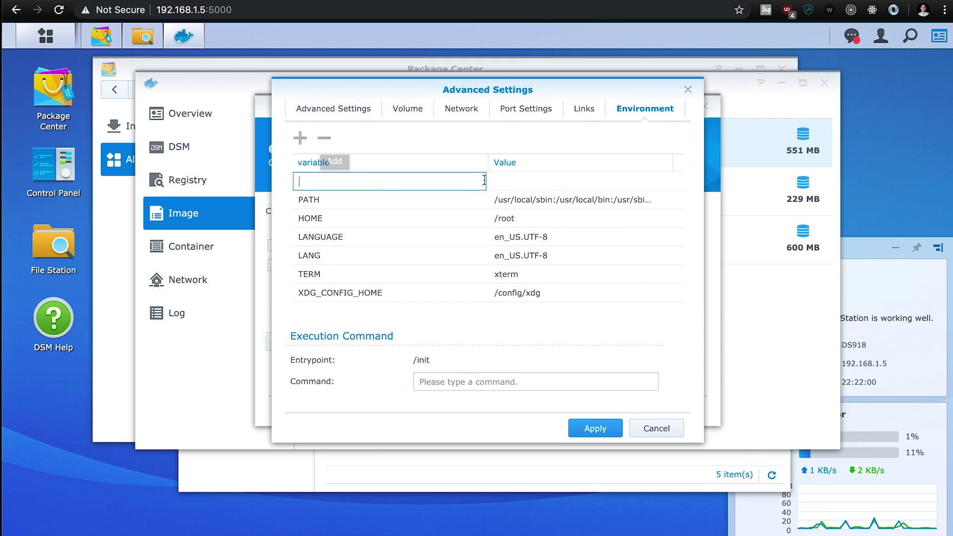
text(TZ)
key(Tab)
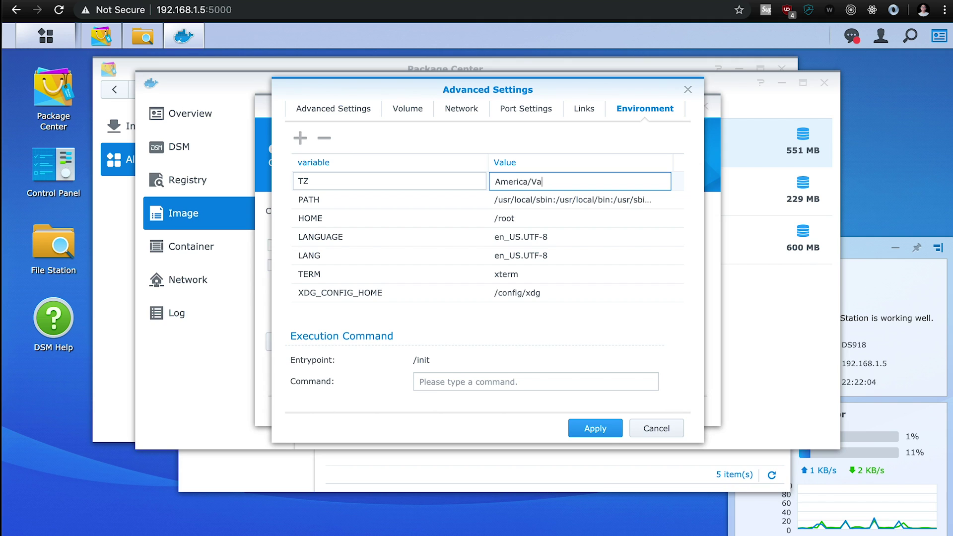
text(America/Vancouver)
click(300, 137)
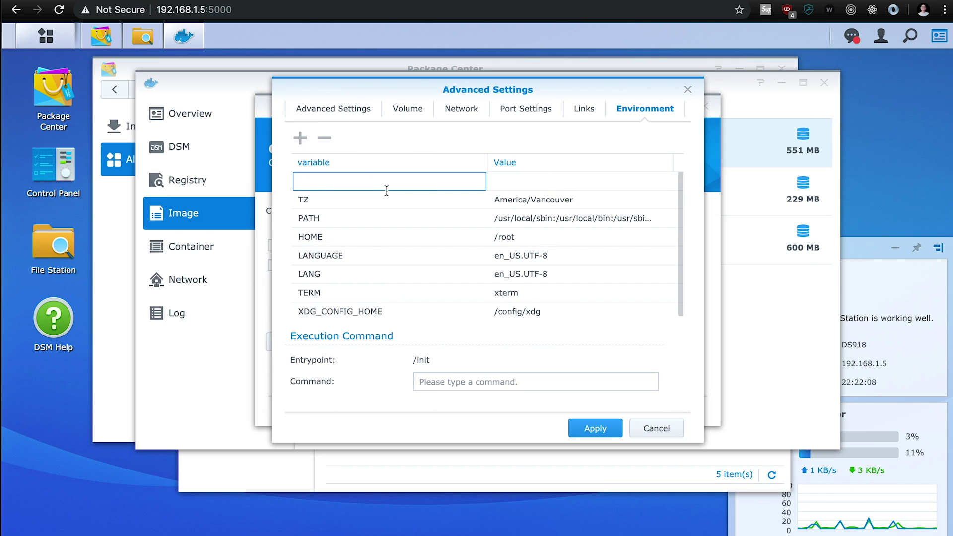
key(Tab)
text(10)
click(299, 137)
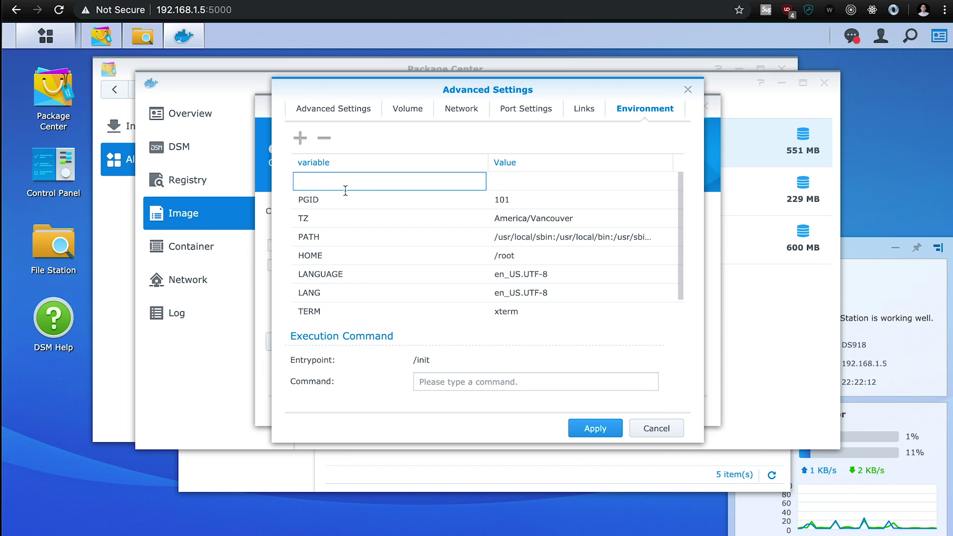
key(Tab)
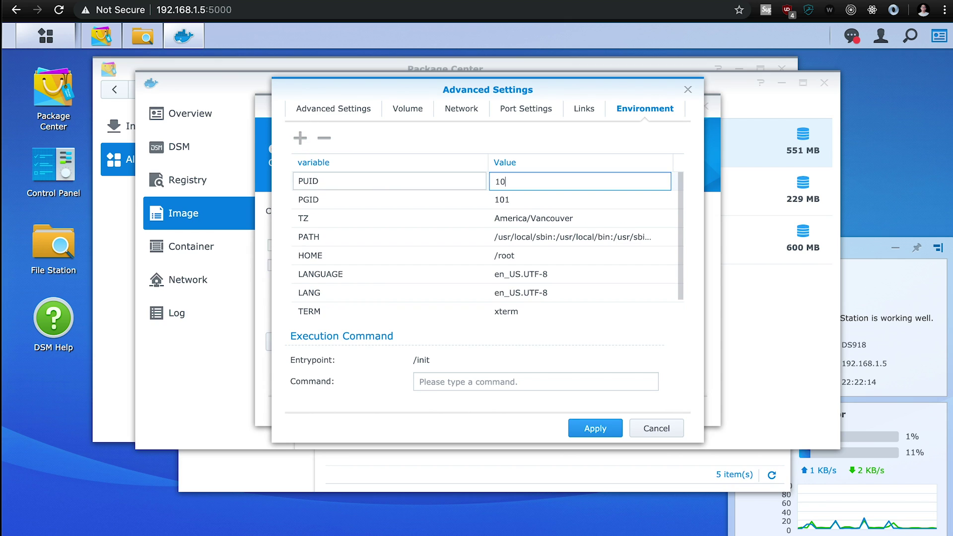
text(1024)
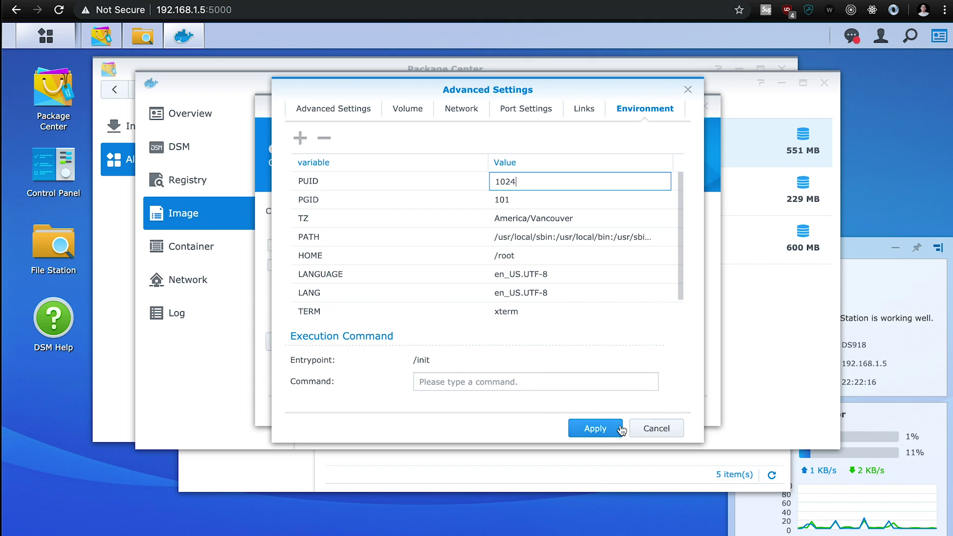
Save the advanced settings and create the linuxserver-radarr2 container from the Summary
click(606, 431)
click(618, 408)
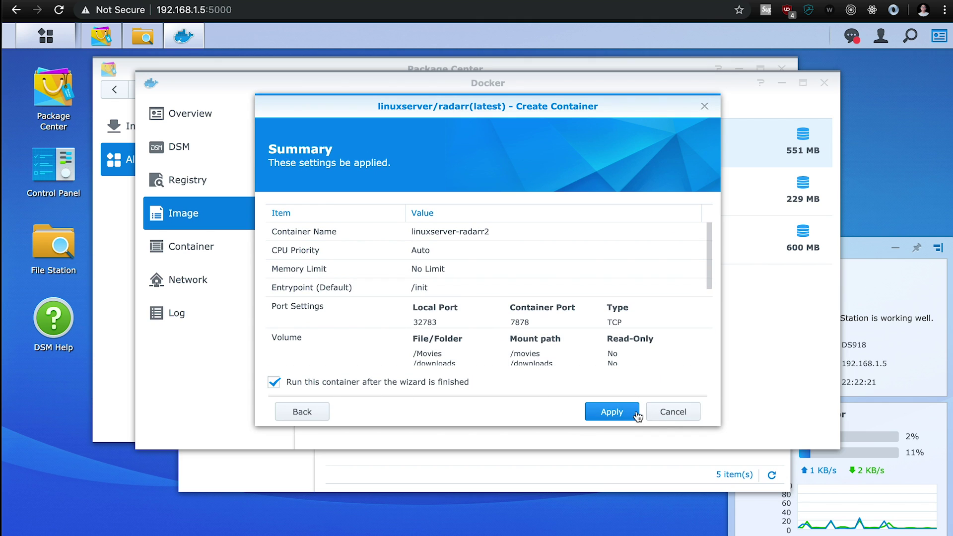
click(616, 414)
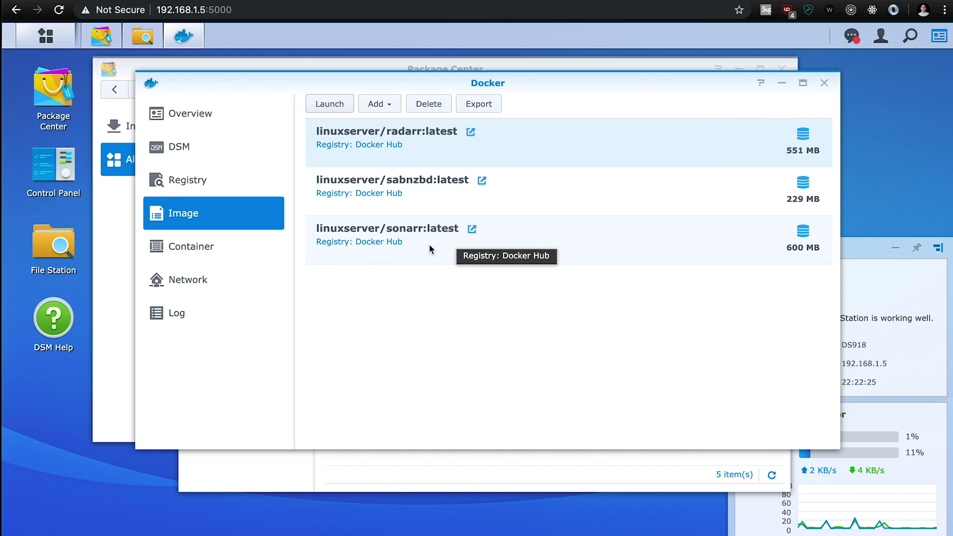
Launch a container from the sonarr image with auto-restart enabled
click(429, 243)
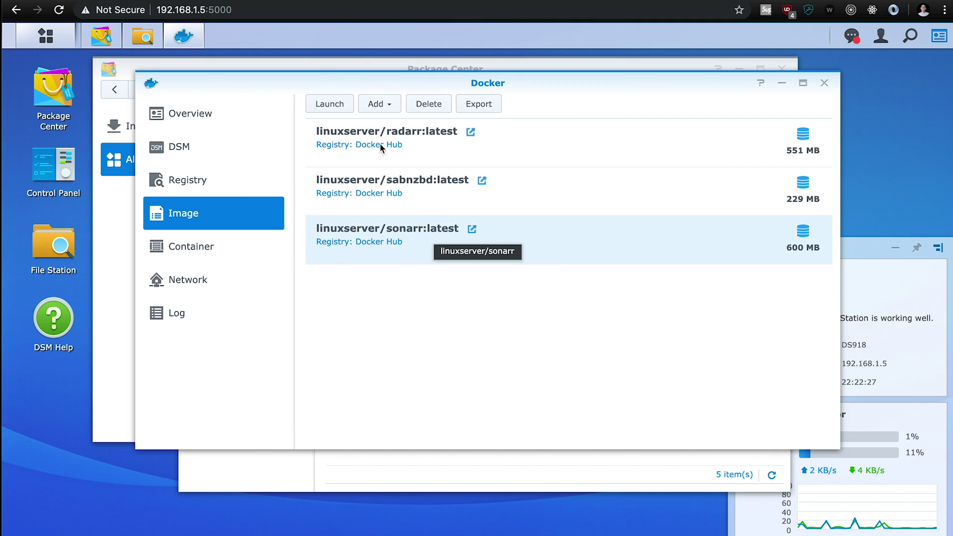
click(327, 103)
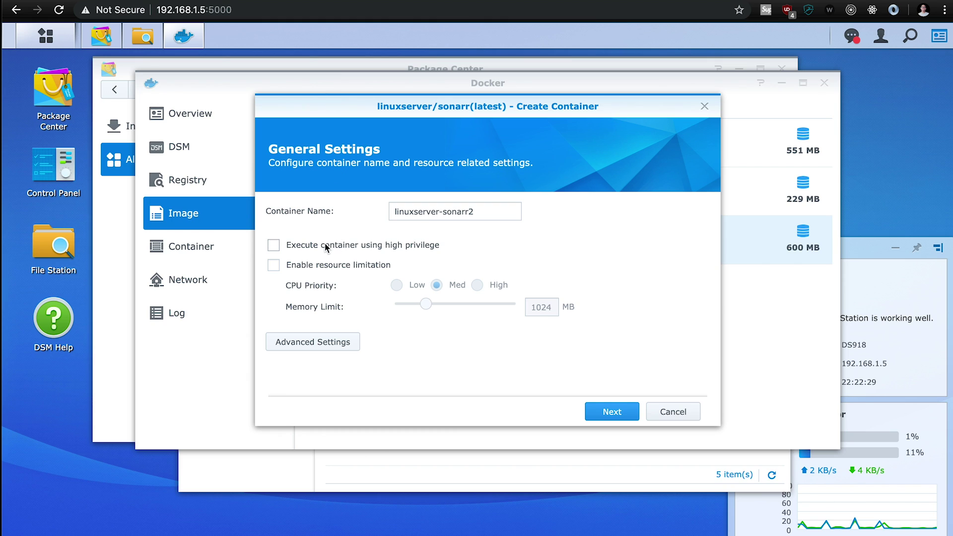
click(330, 344)
click(346, 134)
click(415, 113)
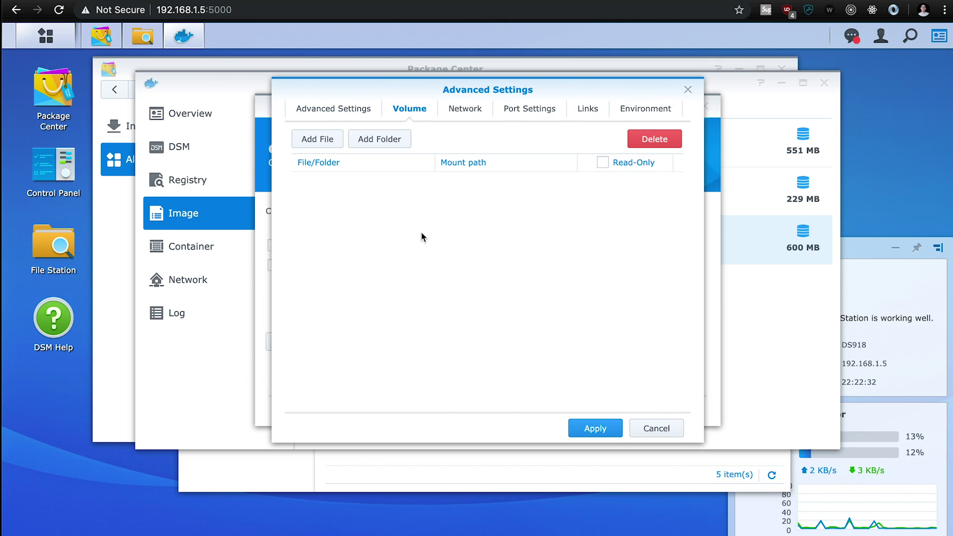
Create a 'sonarr' folder in configs/configs2 and mount it at /config
click(395, 139)
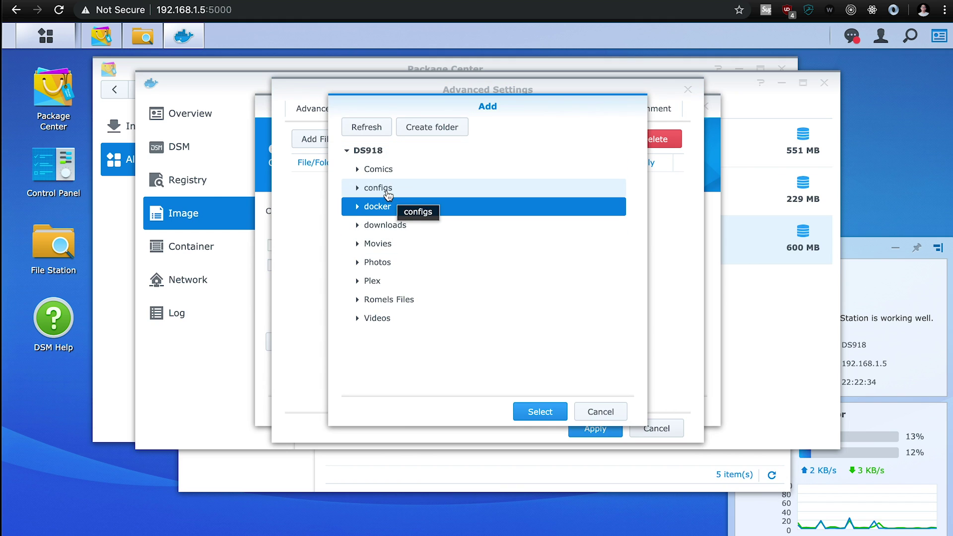
click(378, 188)
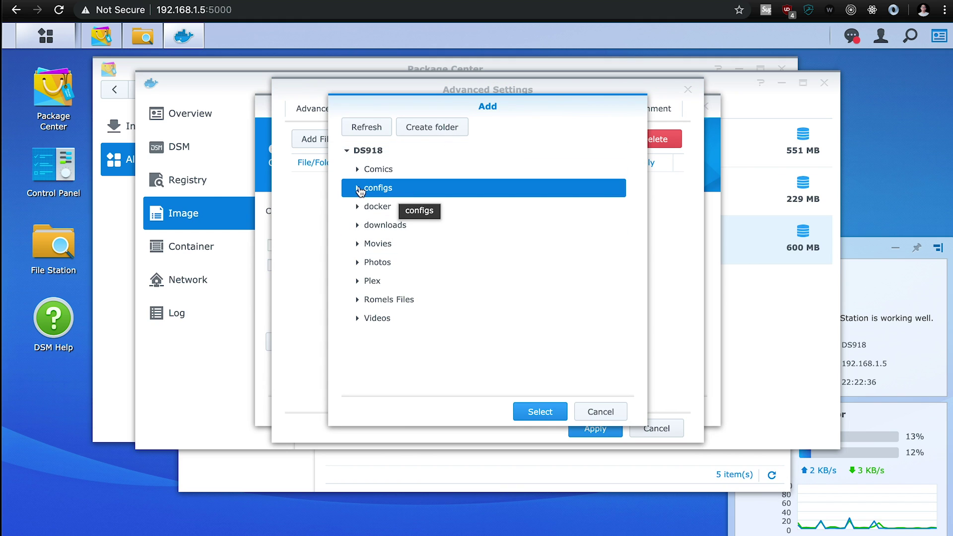
click(357, 187)
click(419, 226)
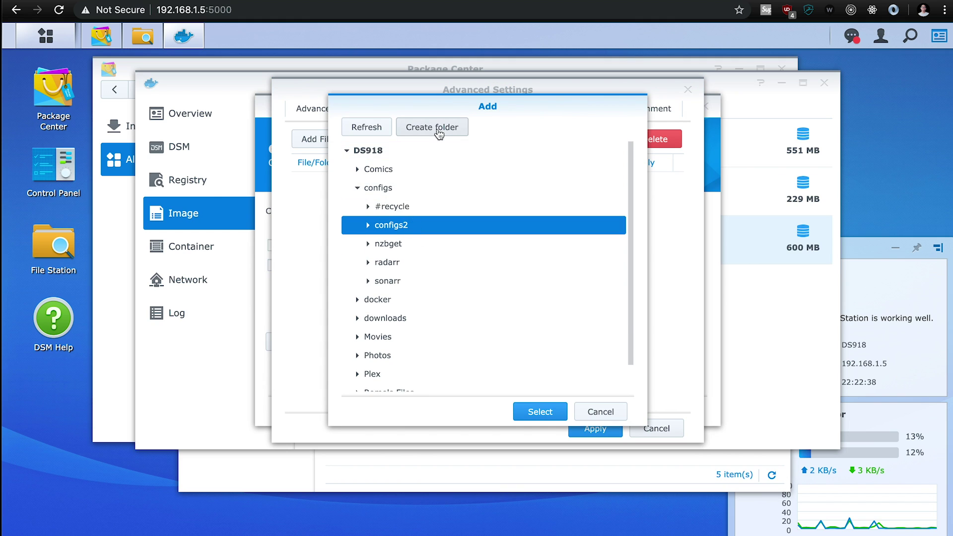
click(417, 127)
click(426, 248)
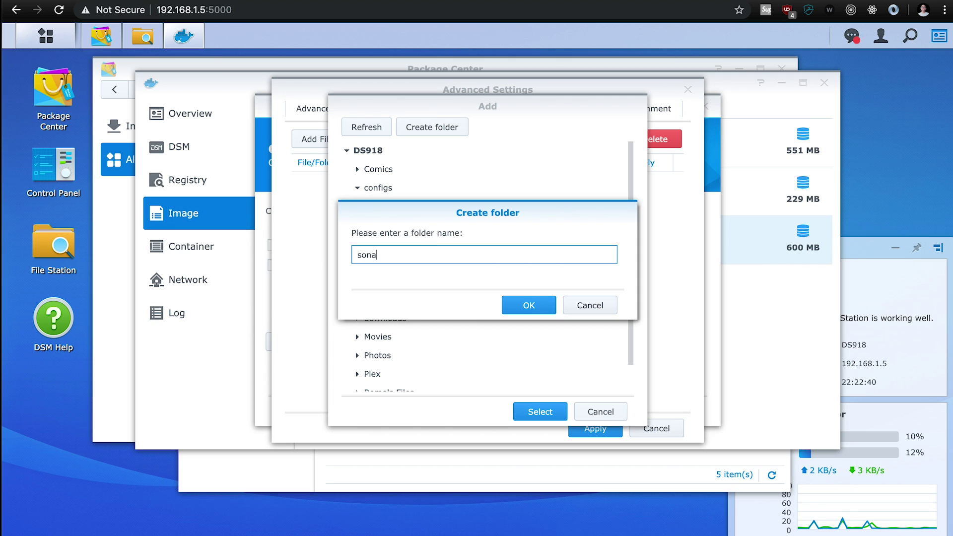
text(sonarr)
click(534, 306)
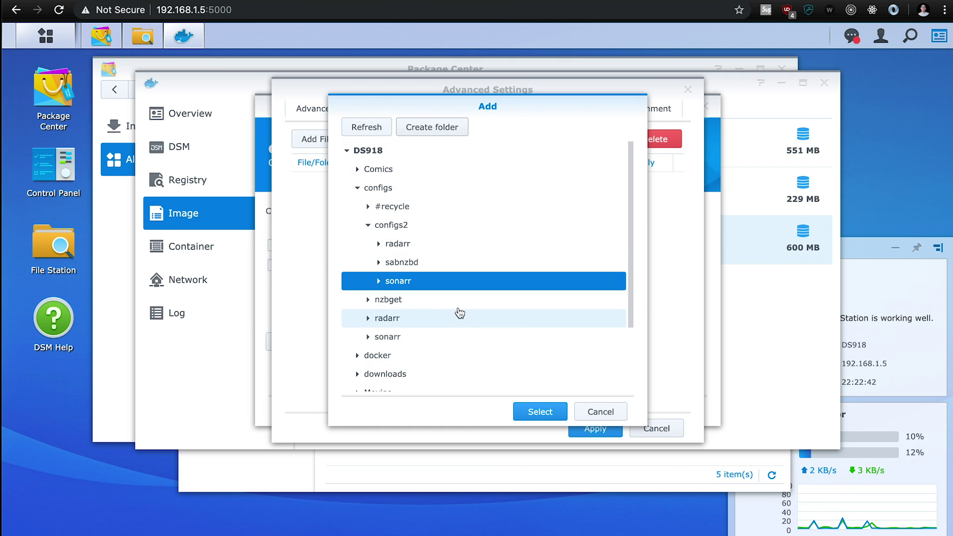
click(544, 418)
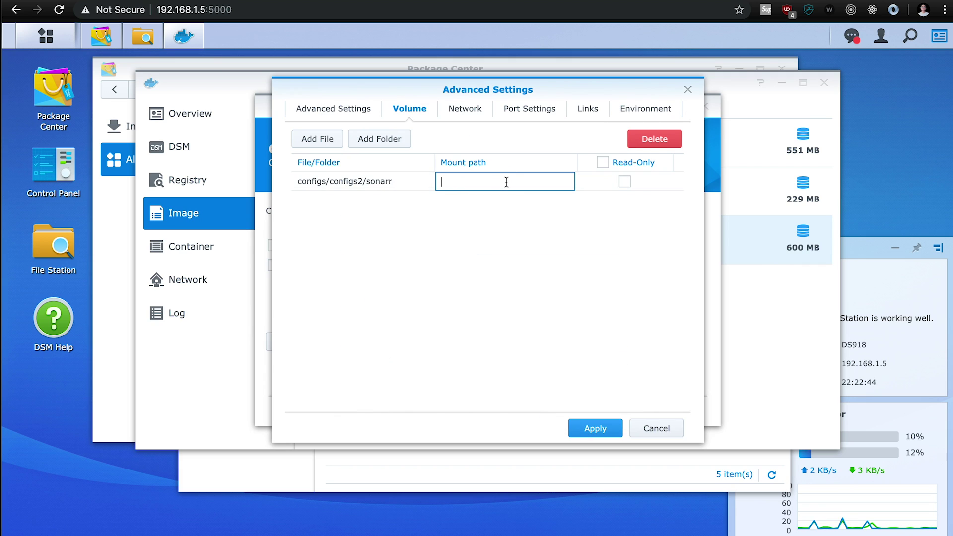
text(/.config)
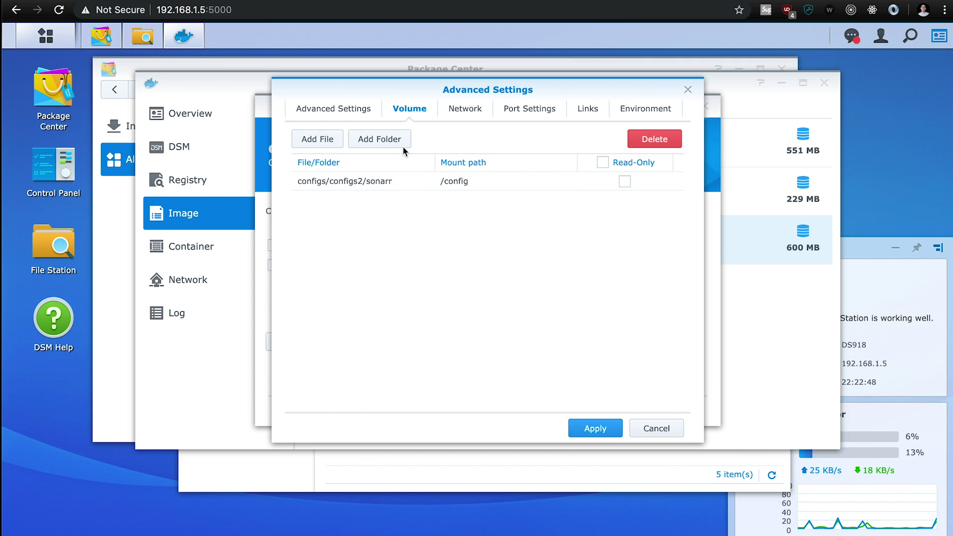
Mount downloads at /downloads and the Videos folder at /shows
click(400, 140)
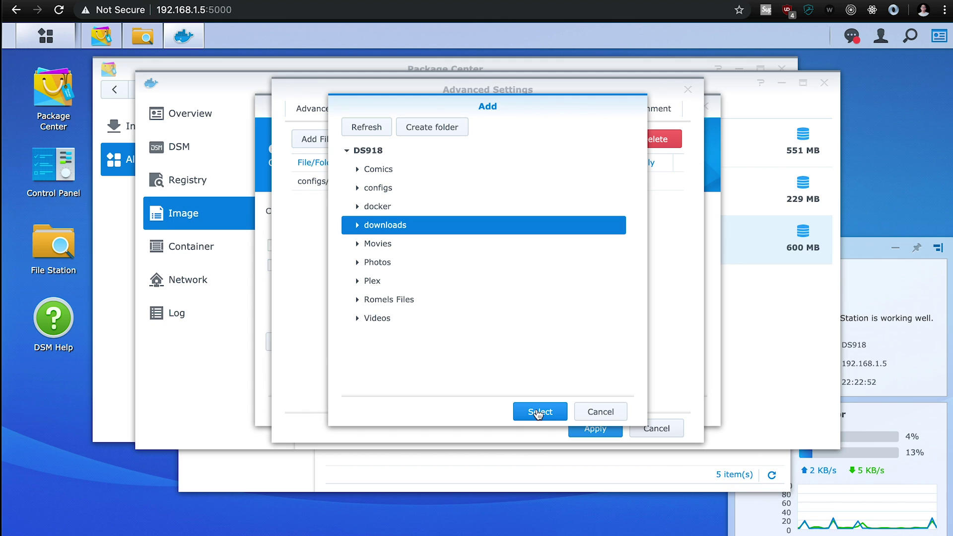
click(539, 412)
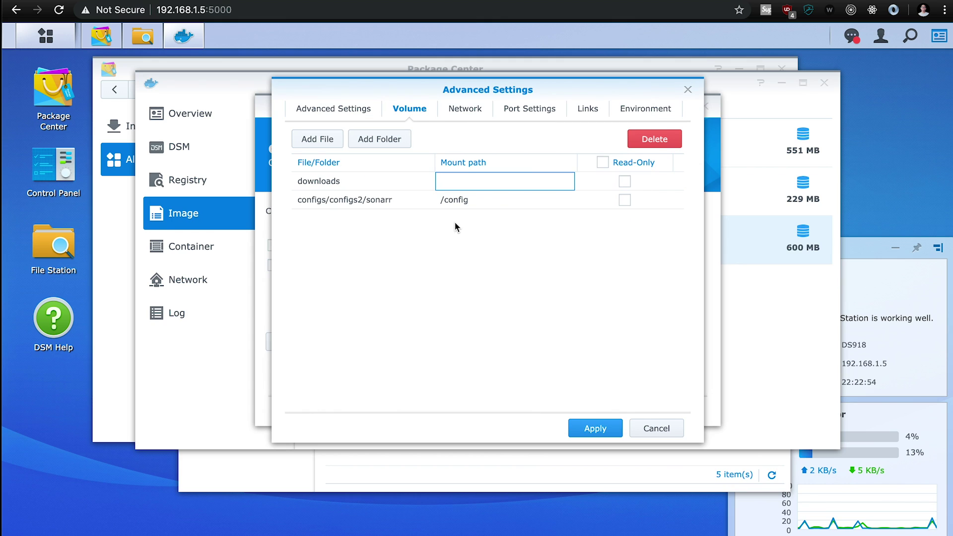
text(/downloads)
click(472, 326)
click(368, 140)
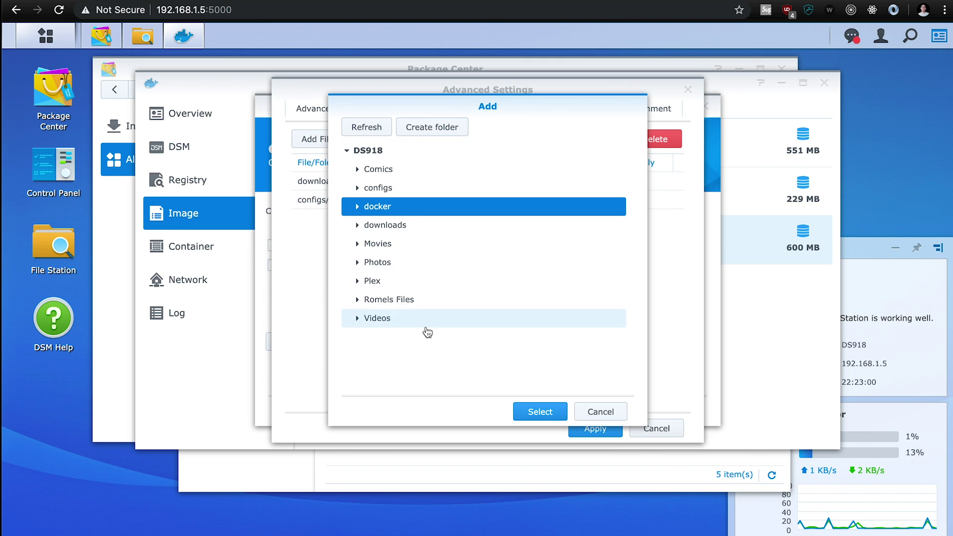
click(425, 319)
click(532, 415)
text(/shows)
click(612, 340)
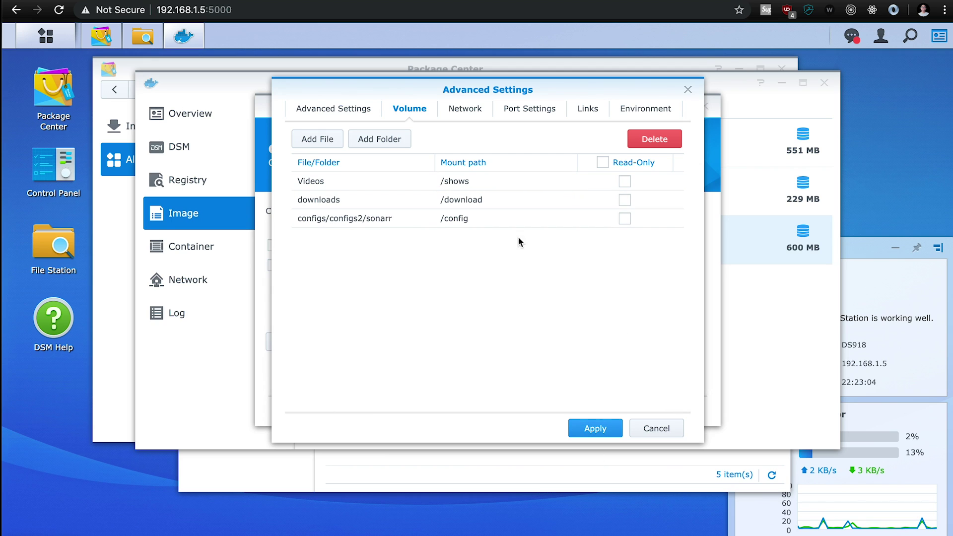
click(530, 108)
Edit the local port of sonarr's 8989 port mapping
click(287, 180)
click(328, 181)
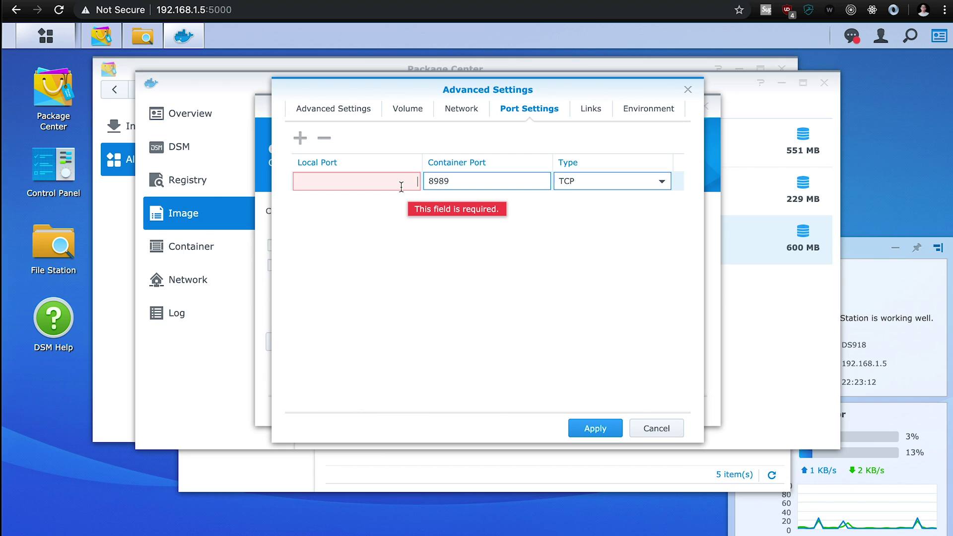
text(83780)
click(427, 222)
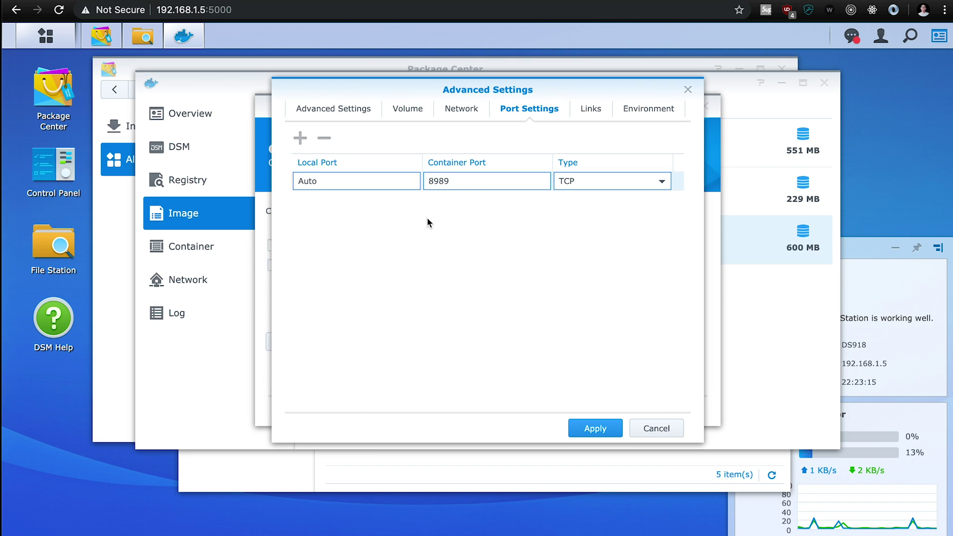
Add TZ America/Vancouver, PGID 101 and PUID 1024 variables, then enter local port 32784
click(640, 114)
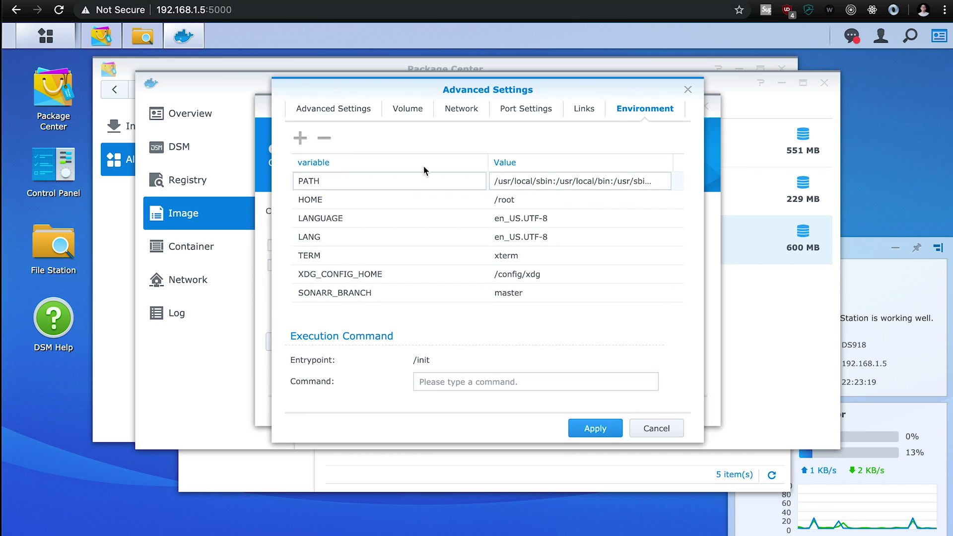
click(300, 138)
text(TZ)
key(Tab)
text(A)
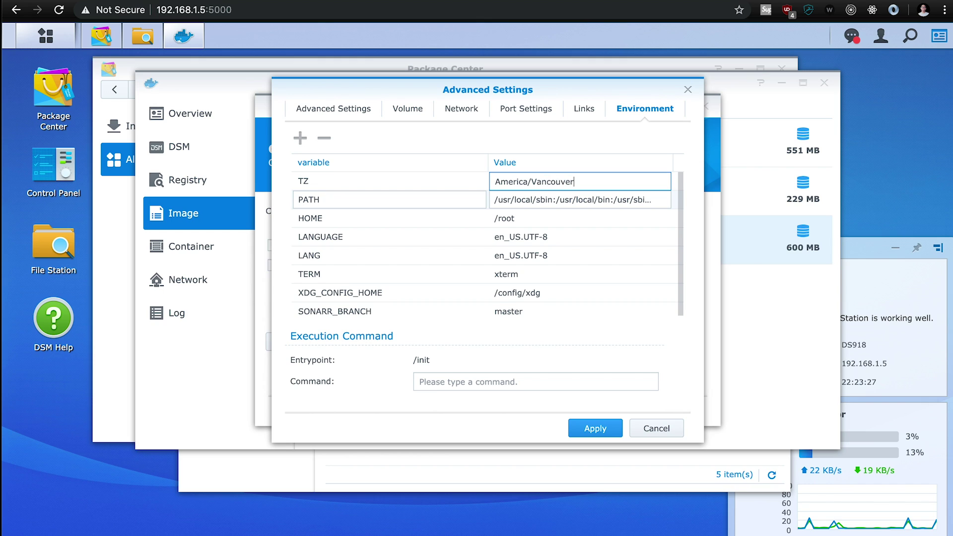
click(300, 139)
text(PGID)
key(Tab)
text(1)
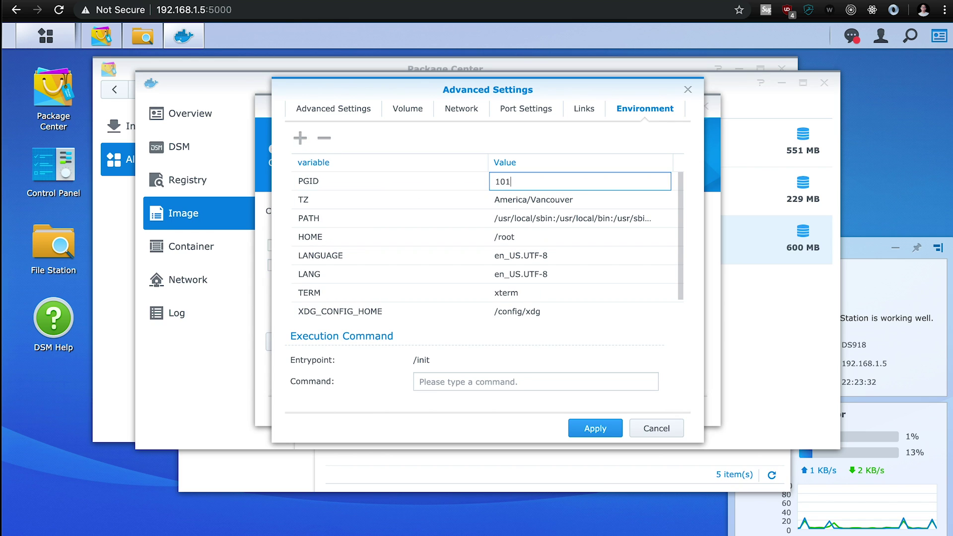
click(300, 138)
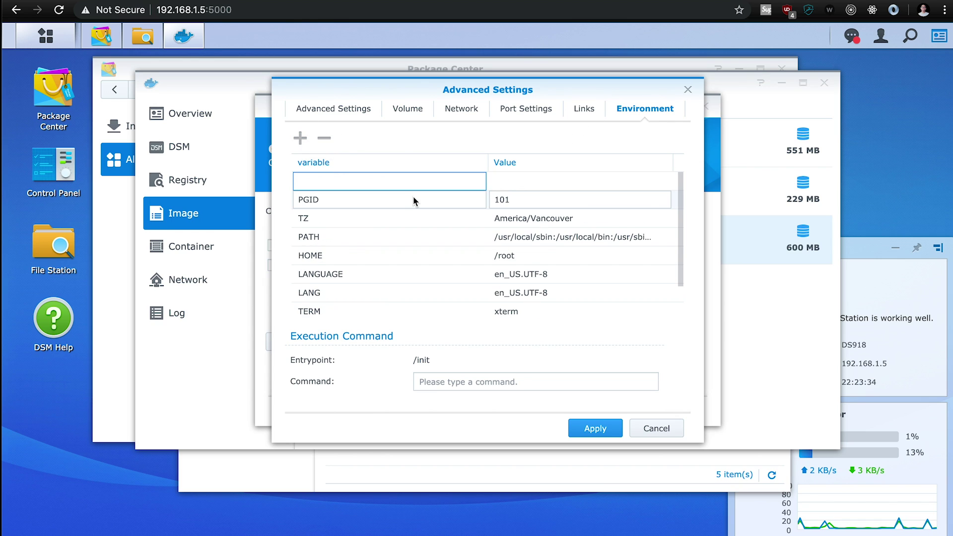
text(PUID)
key(Tab)
text(1024)
click(601, 430)
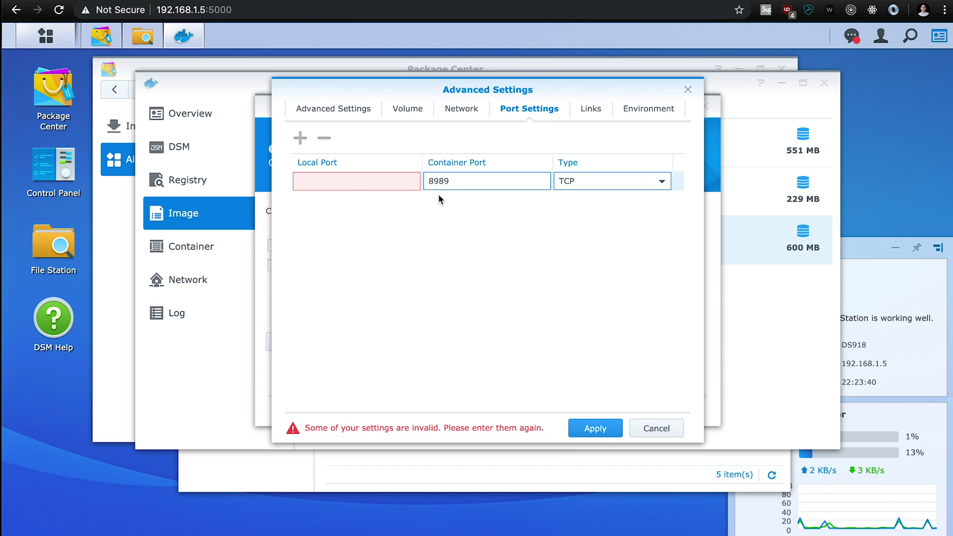
text(327)
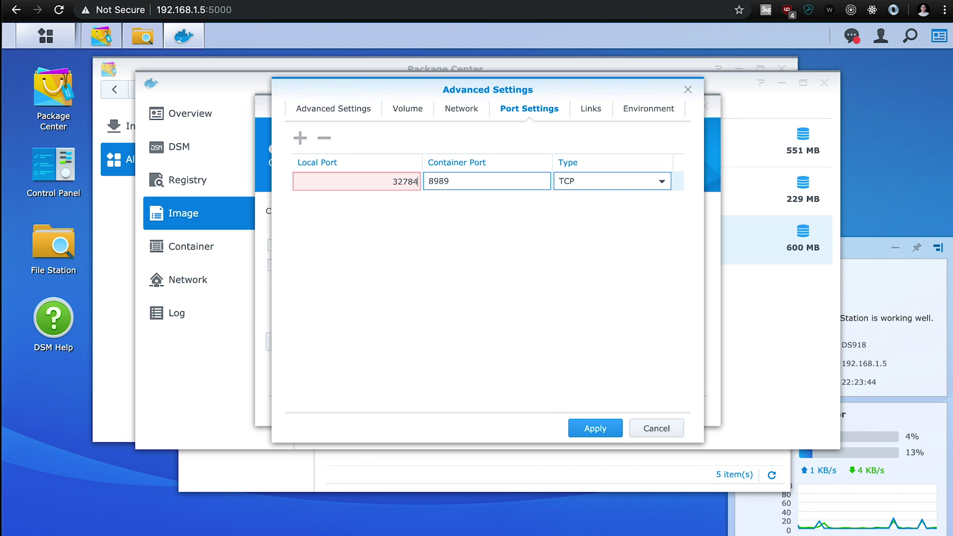
text(84)
Save the sonarr settings, review the Summary and create the sonarr2 container
click(576, 430)
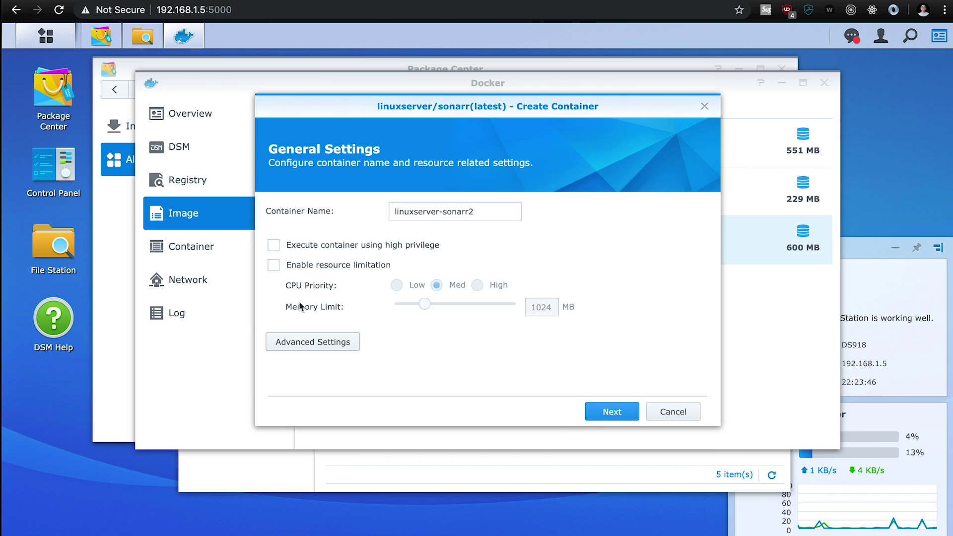
click(589, 411)
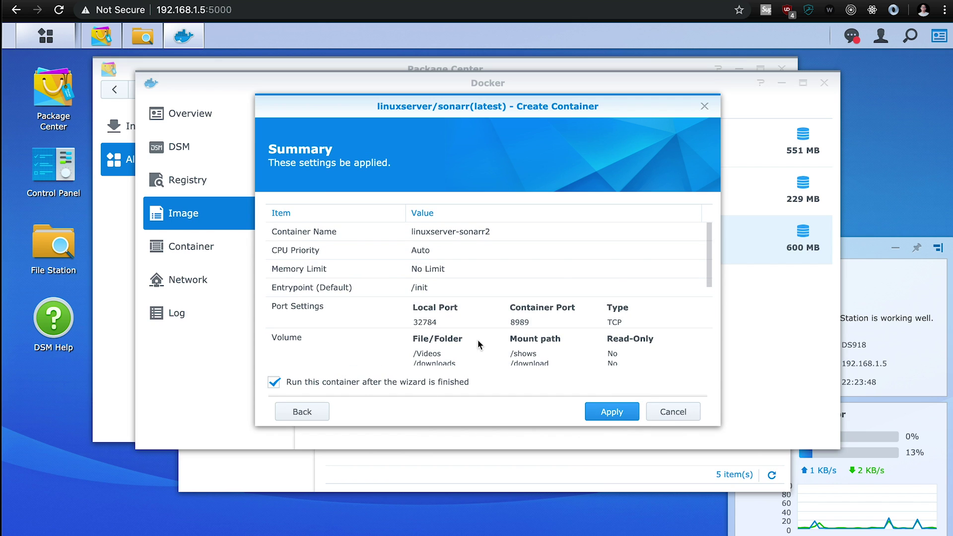
scroll(509, 317, down, 5)
click(615, 412)
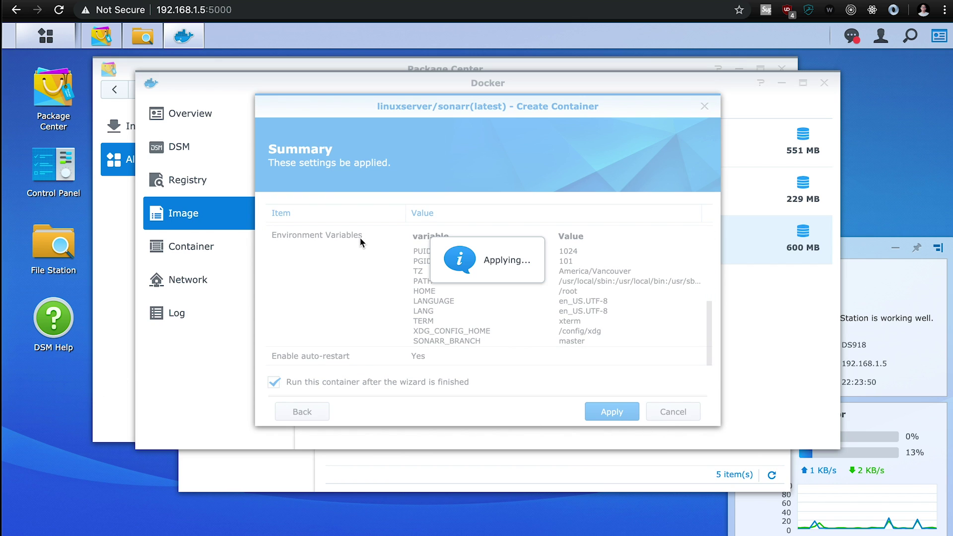
Open linuxserver-sabnzbd2's details, view its Log and Terminal, then its Overview port mappings
click(199, 246)
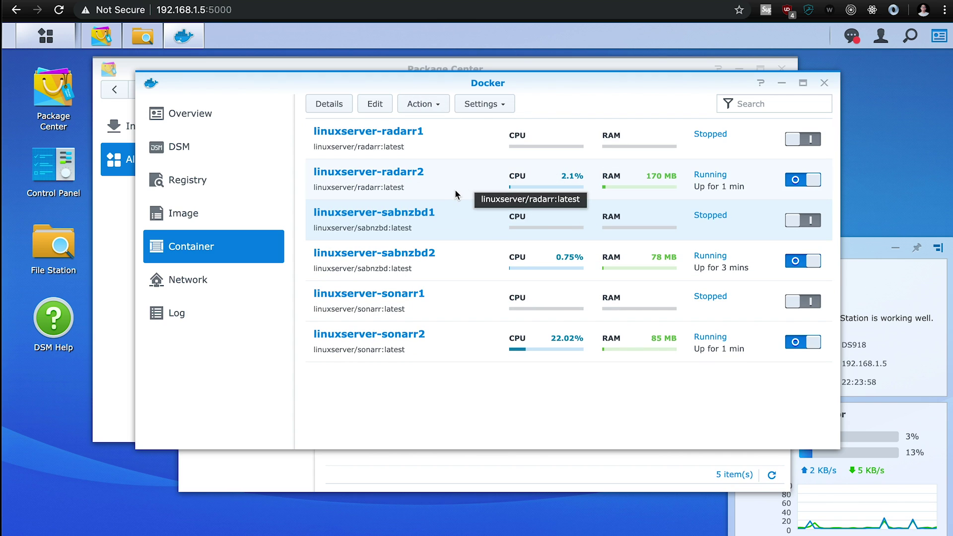
click(424, 193)
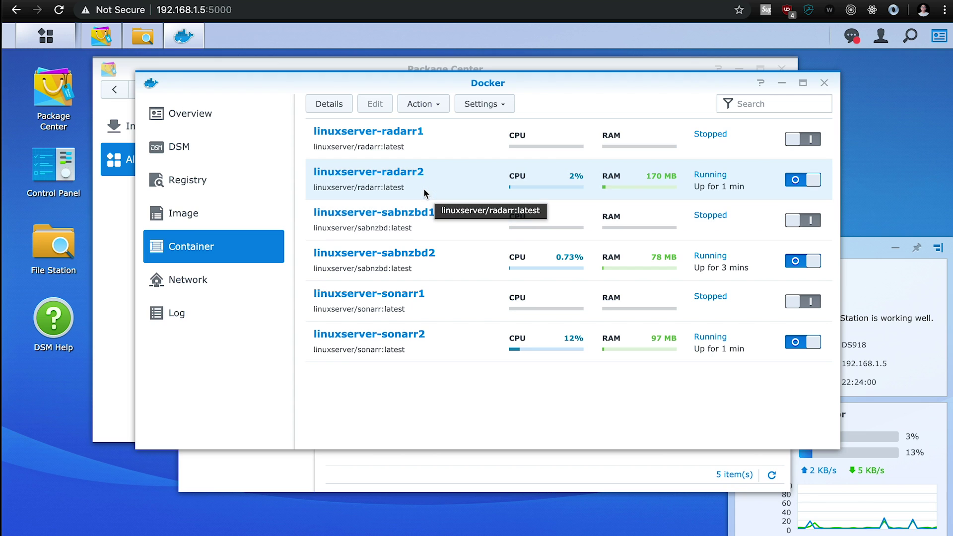
click(416, 258)
click(429, 338)
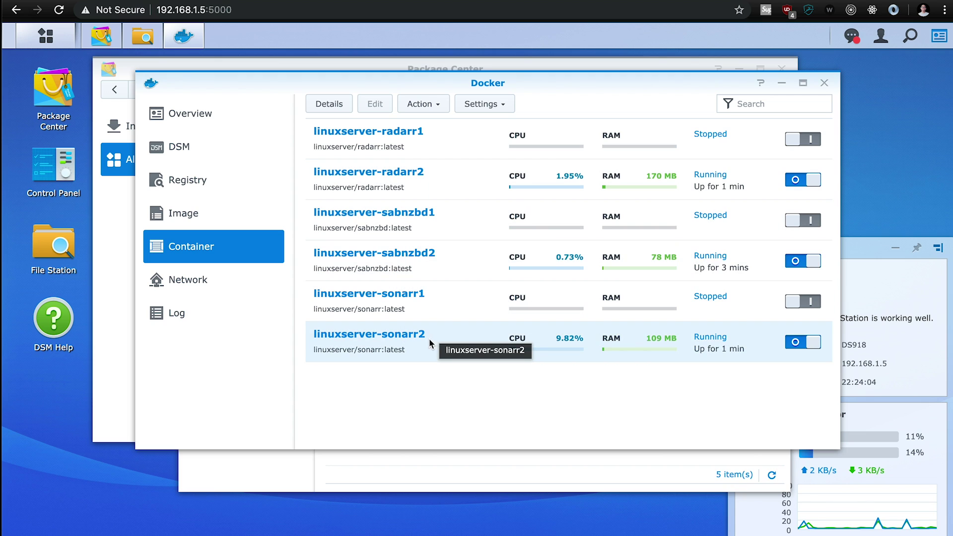
click(423, 265)
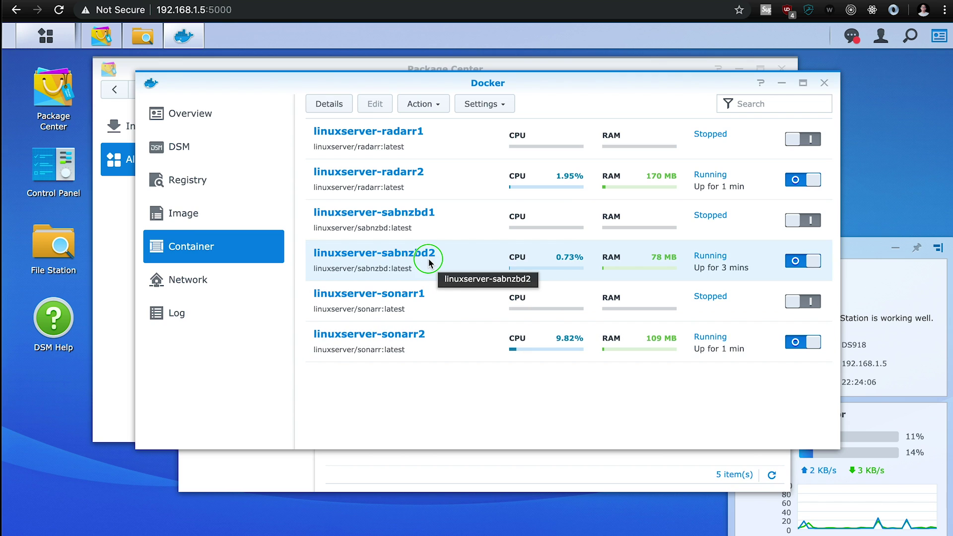
right_click(429, 260)
double_click(389, 270)
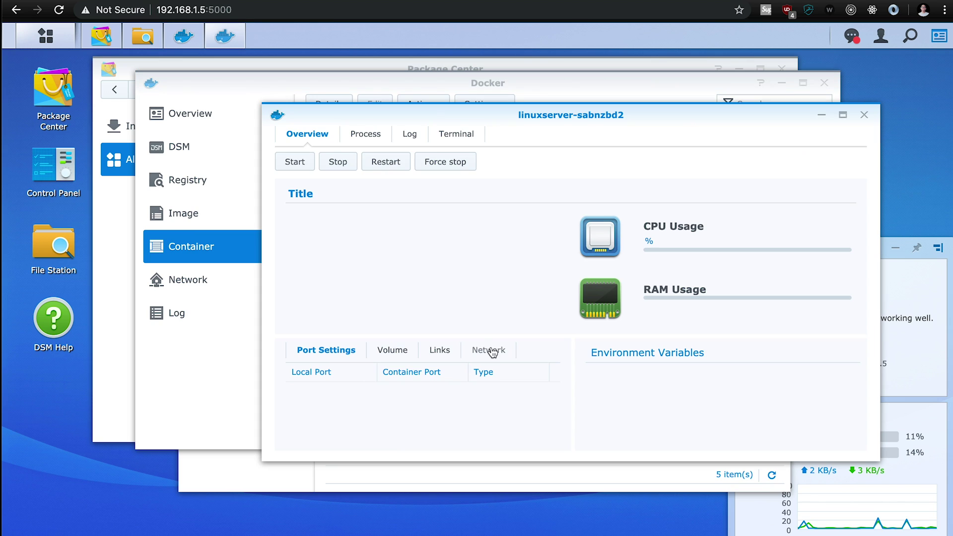
click(408, 134)
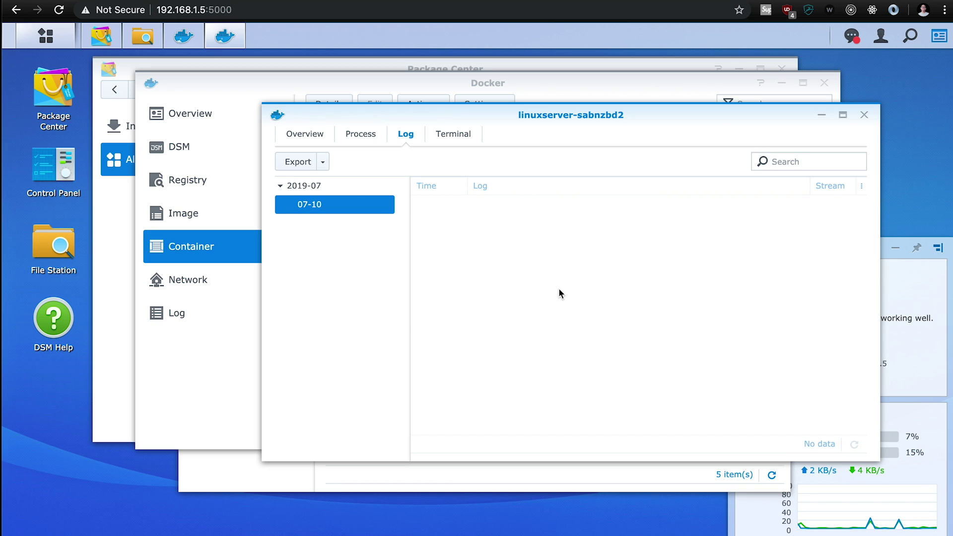
click(453, 134)
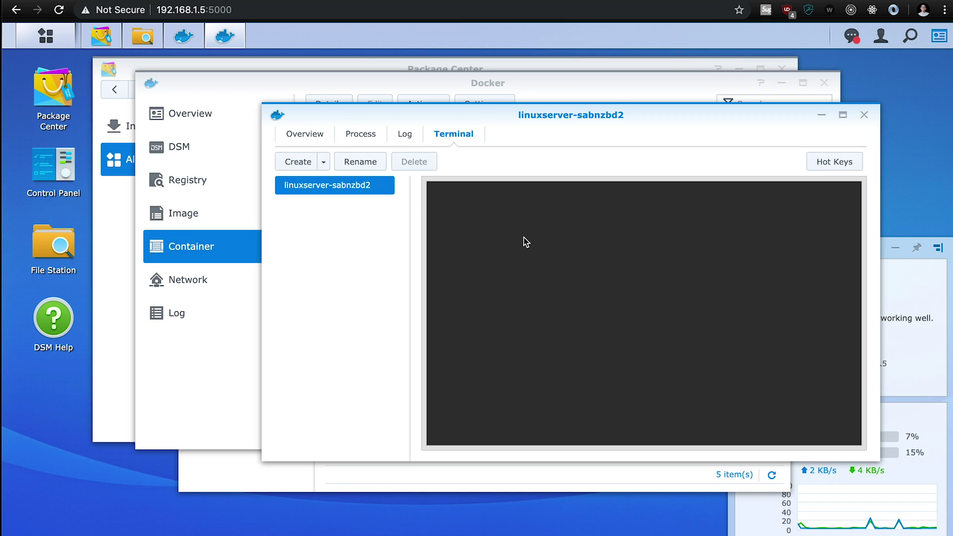
click(307, 134)
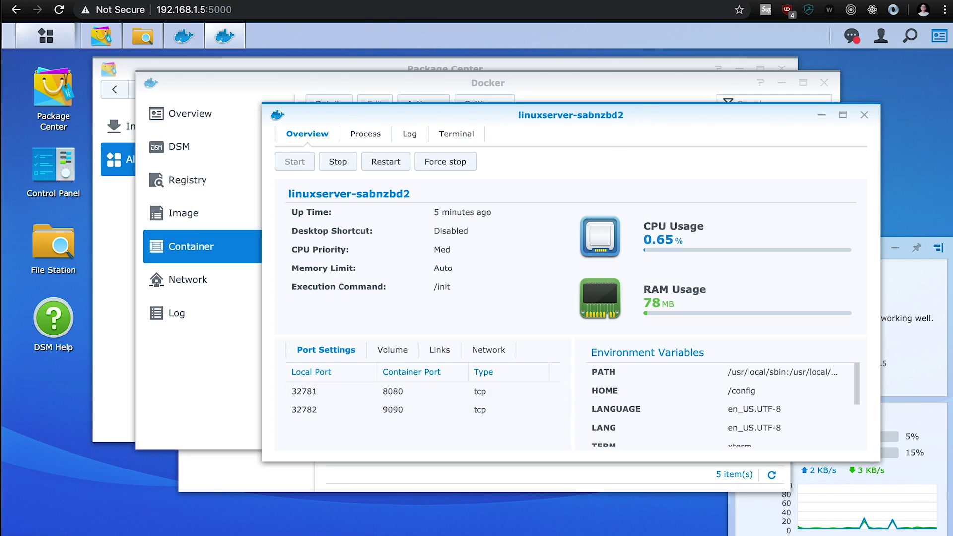
Load 192.168.1.5:32781 in a new Chrome tab, correcting typos, to reach SABnzbd
key(ctrl+t)
text(18)
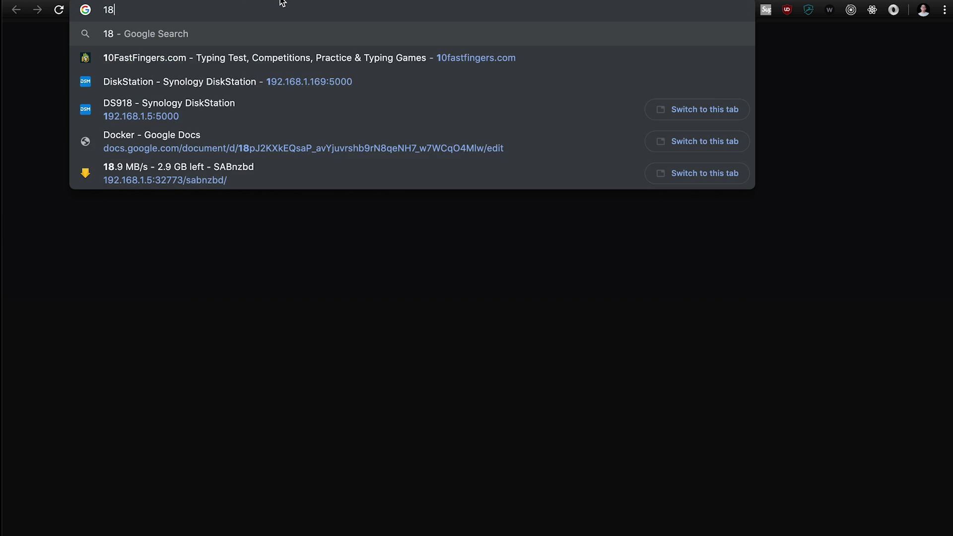
key(BackSpace)
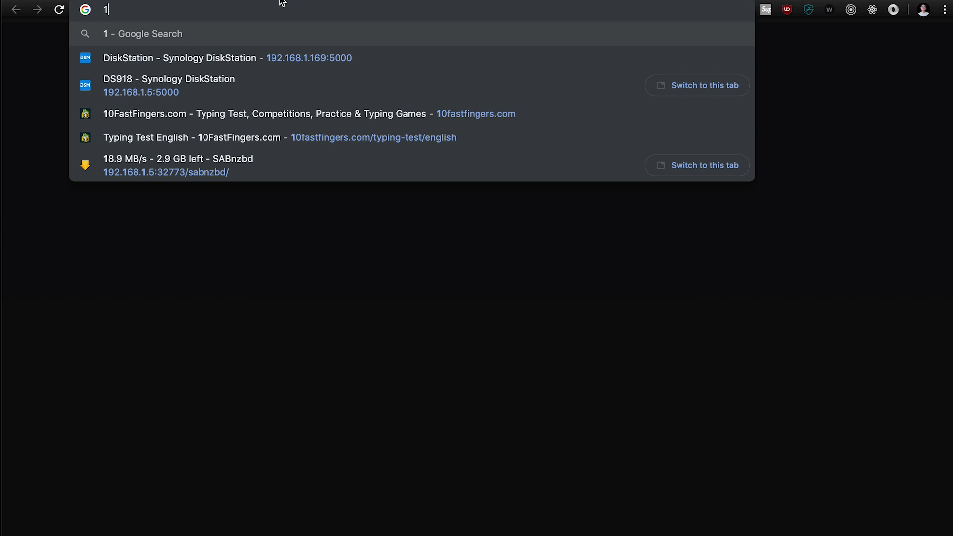
key(Down)
key(BackSpace)
key(BackSpace)
key(BackSpace)
key(BackSpace)
key(BackSpace)
key(BackSpace)
key(BackSpace)
key(BackSpace)
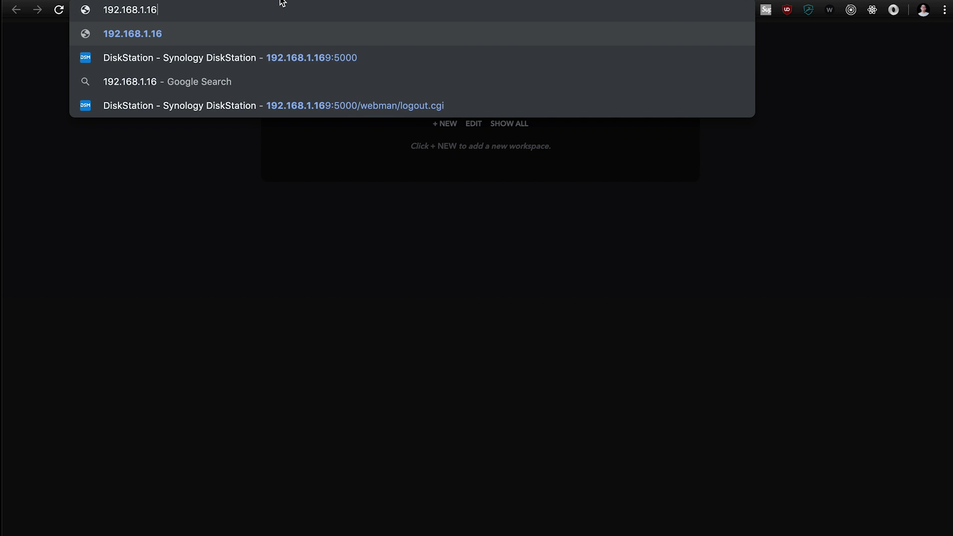
text(5:)
key(BackSpace)
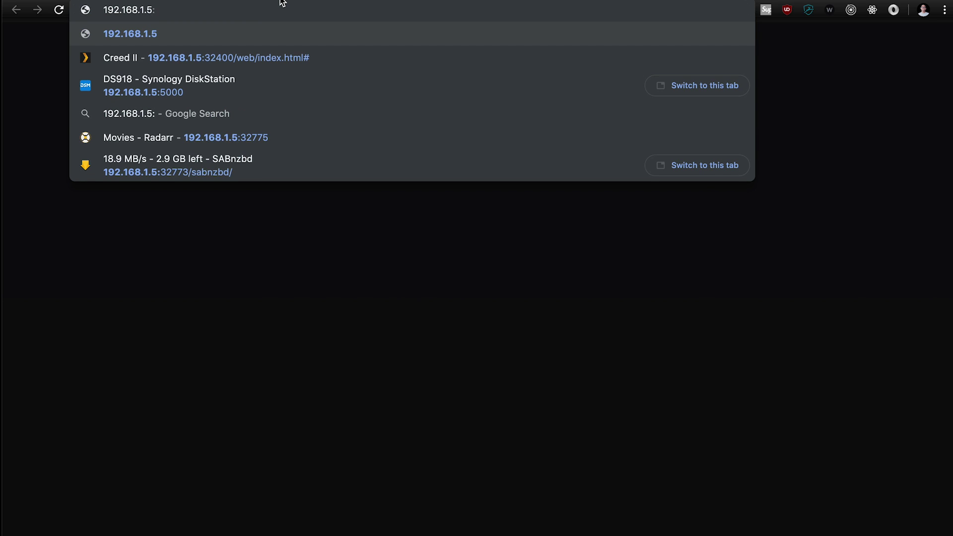
text(32761)
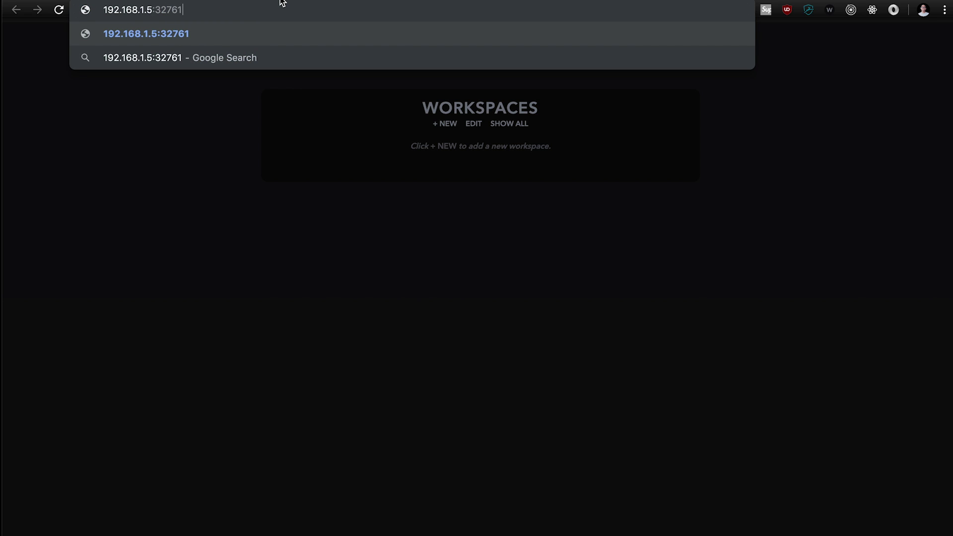
key(BackSpace)
text(1)
key(Return)
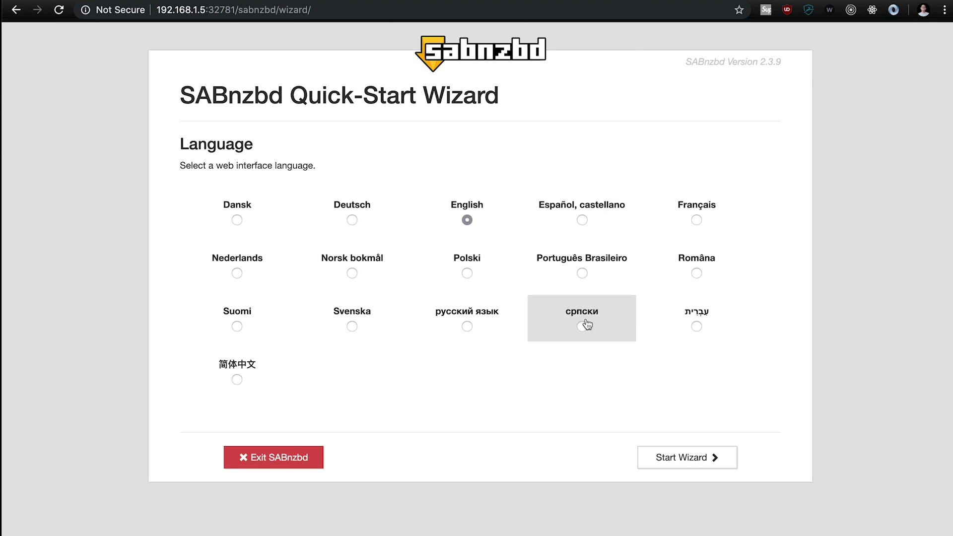
Start the SABnzbd Quick-Start Wizard from its English language step
click(701, 459)
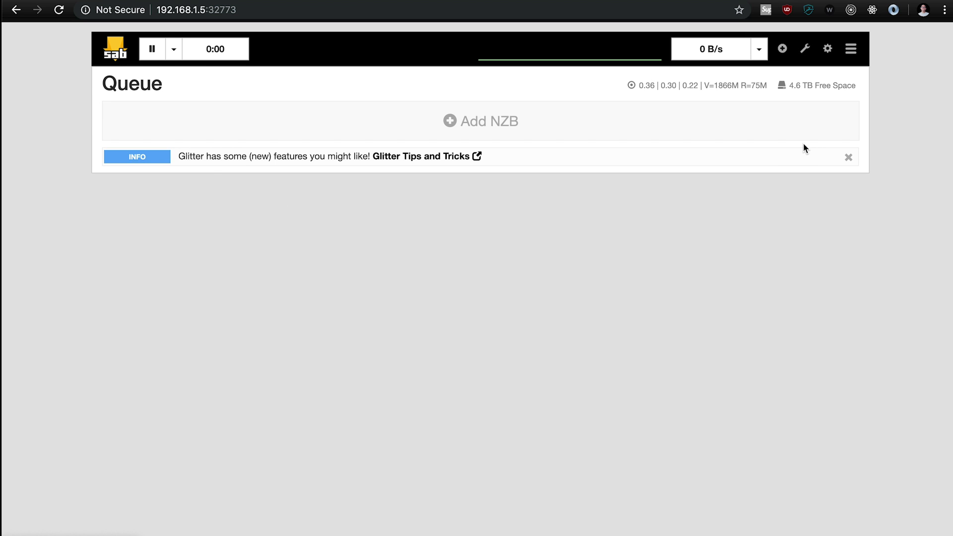
Select the API key in SABnzbd's General settings, under Security, for copying
click(828, 48)
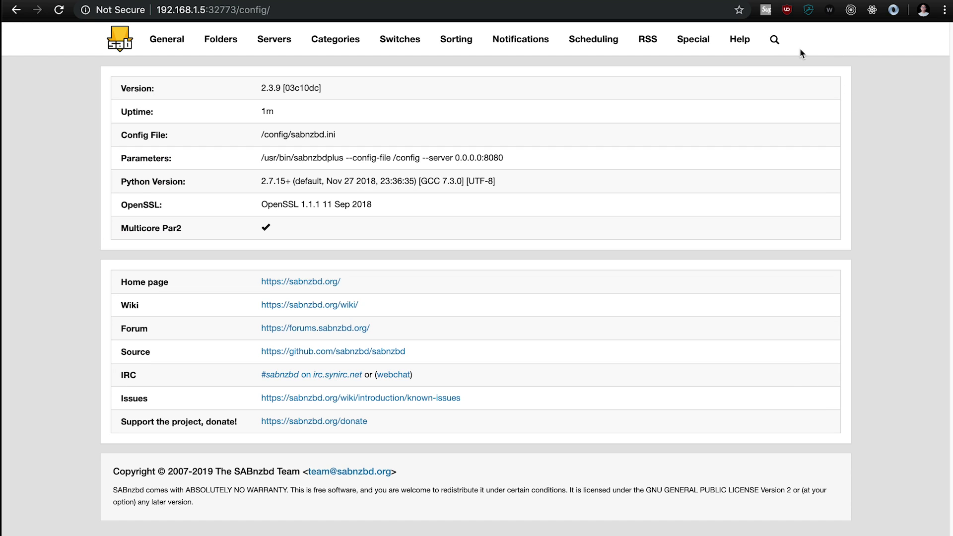
click(167, 39)
scroll(511, 411, down, 4)
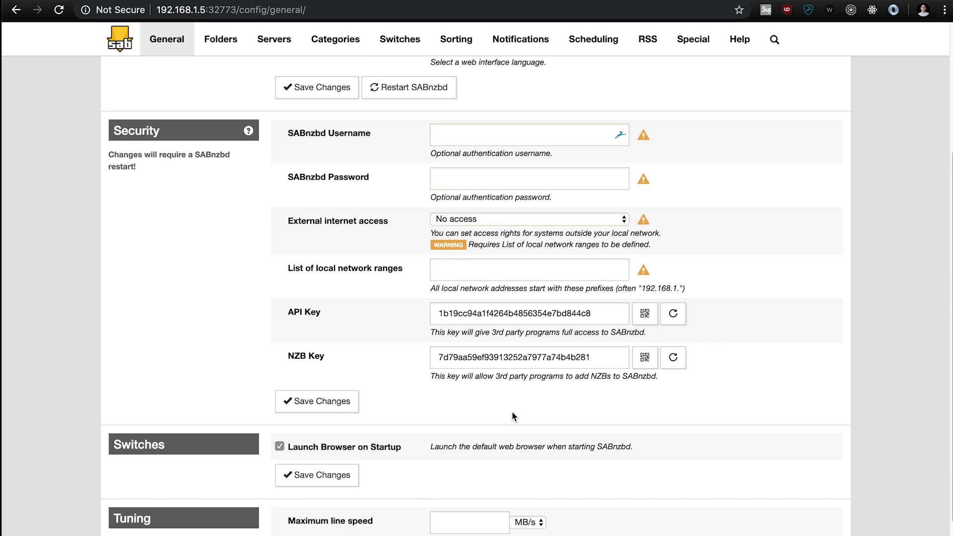
click(617, 313)
key(super+c)
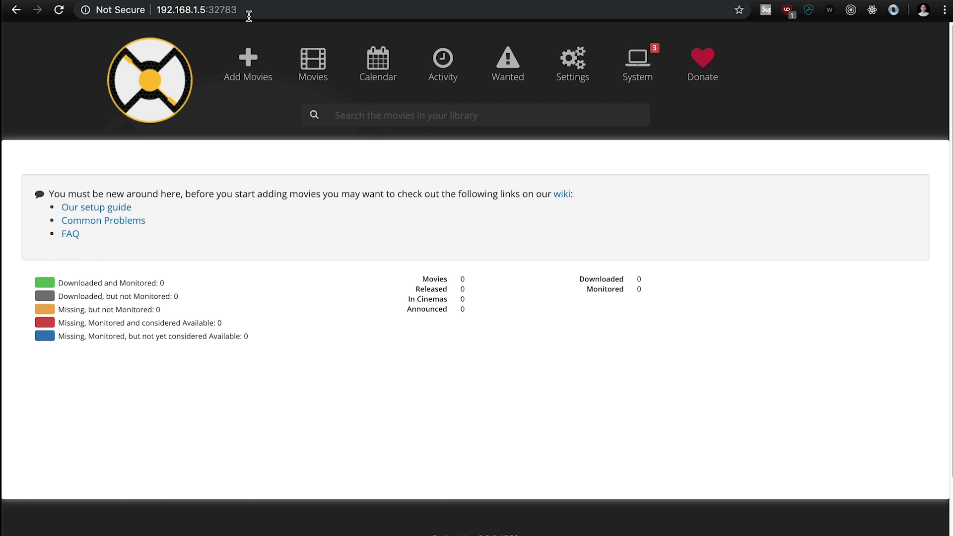
Check Radarr's system status, then go to its Download Clients settings
drag(207, 10, 255, 10)
click(271, 232)
click(639, 70)
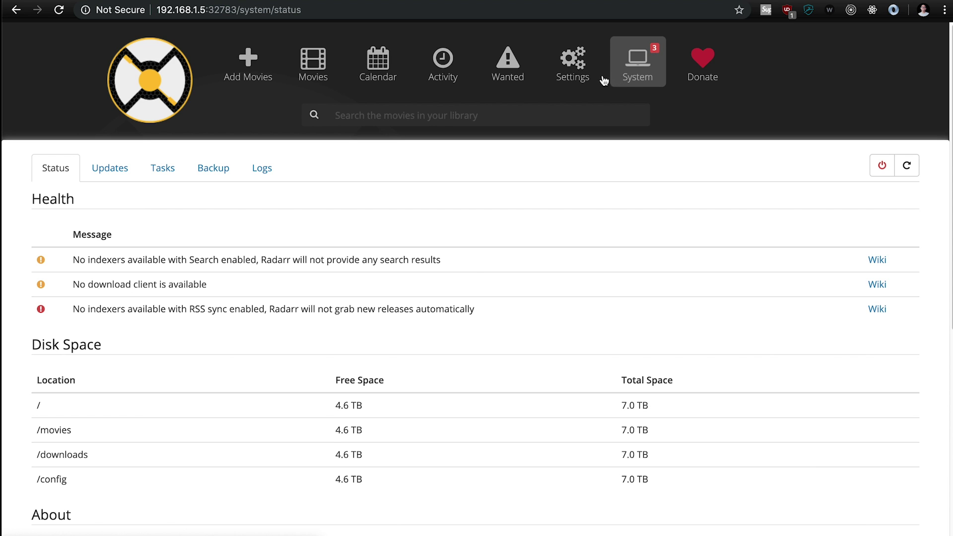
click(572, 62)
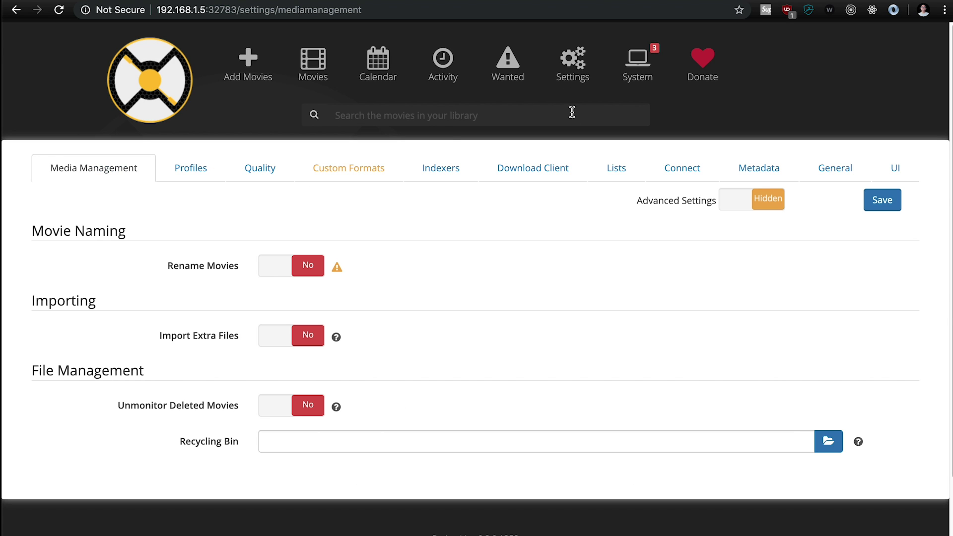
click(505, 170)
Add SABnzbd client 'sav' at 192.168.1.5, port 32773, with the pasted API key, and test it
click(179, 286)
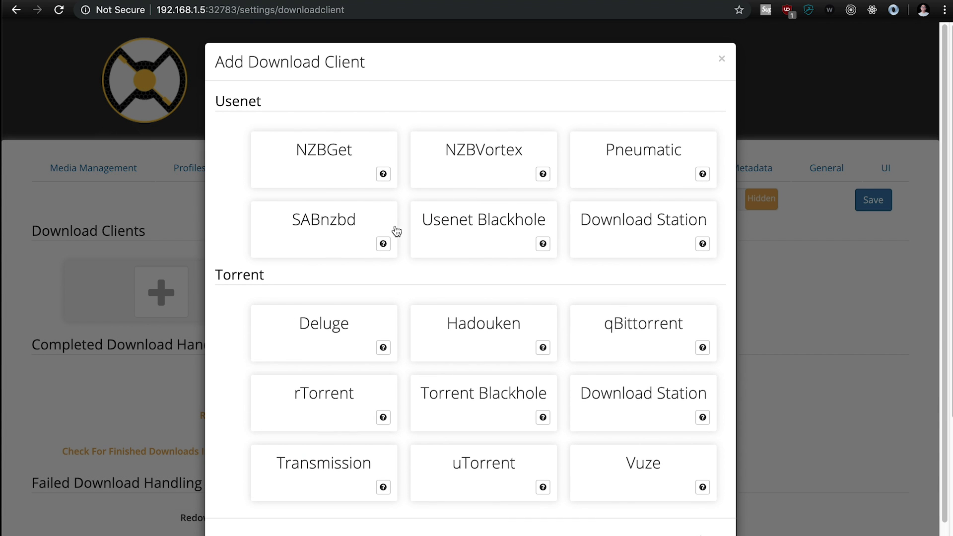
click(322, 237)
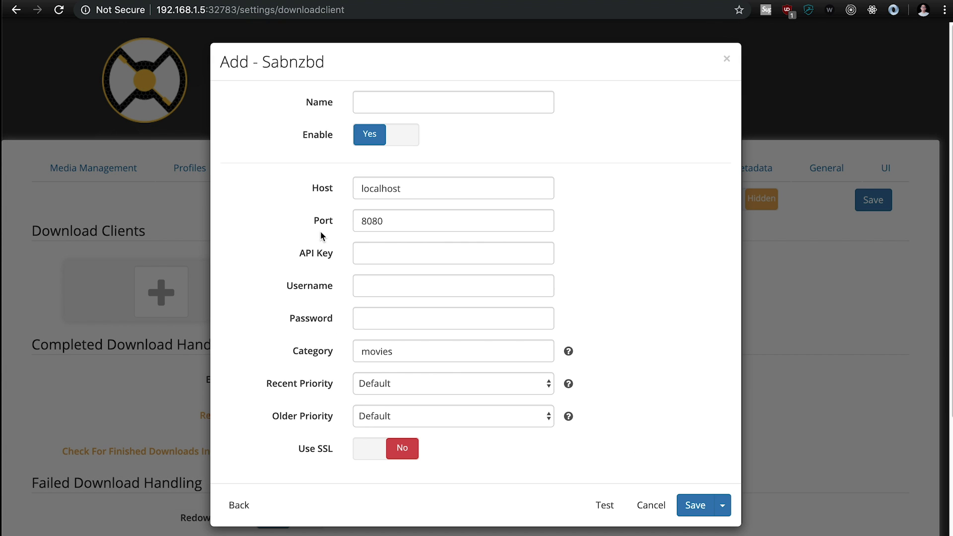
click(390, 106)
text(sav)
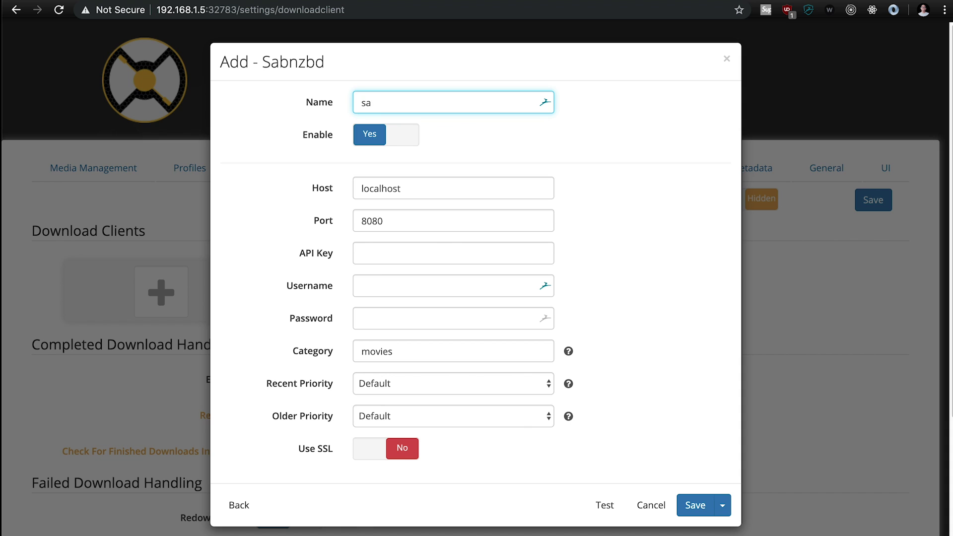
key(Tab)
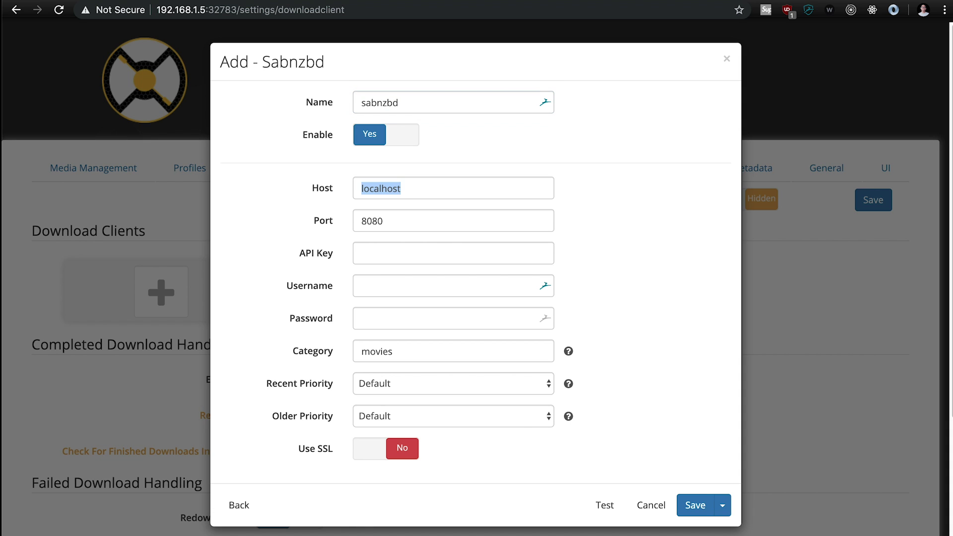
text(192.16)
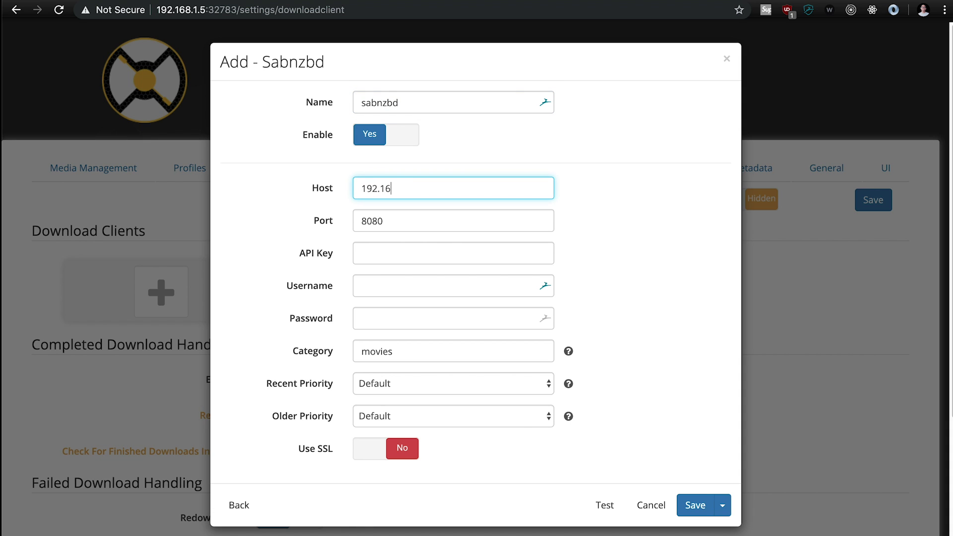
text(8.1.5)
key(Tab)
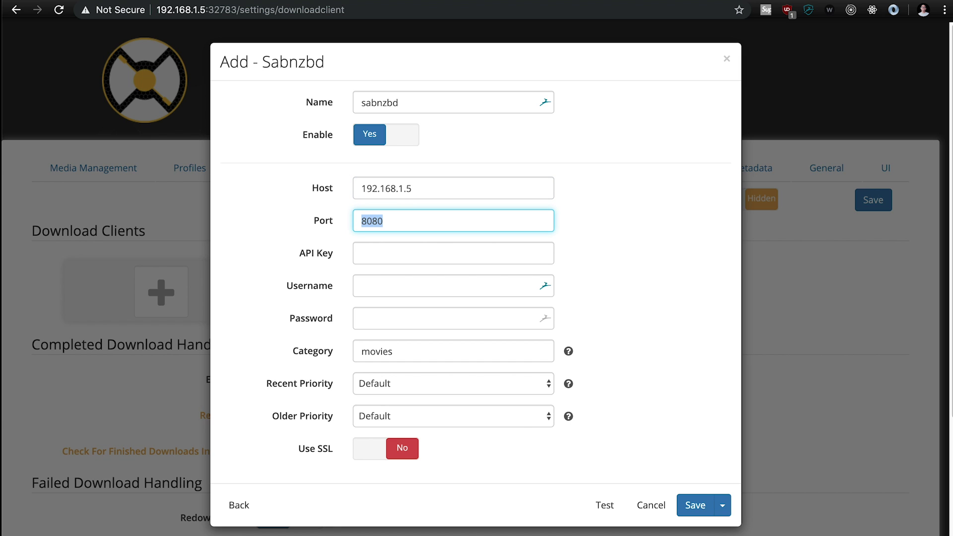
text(32773)
key(Tab)
key(super+v)
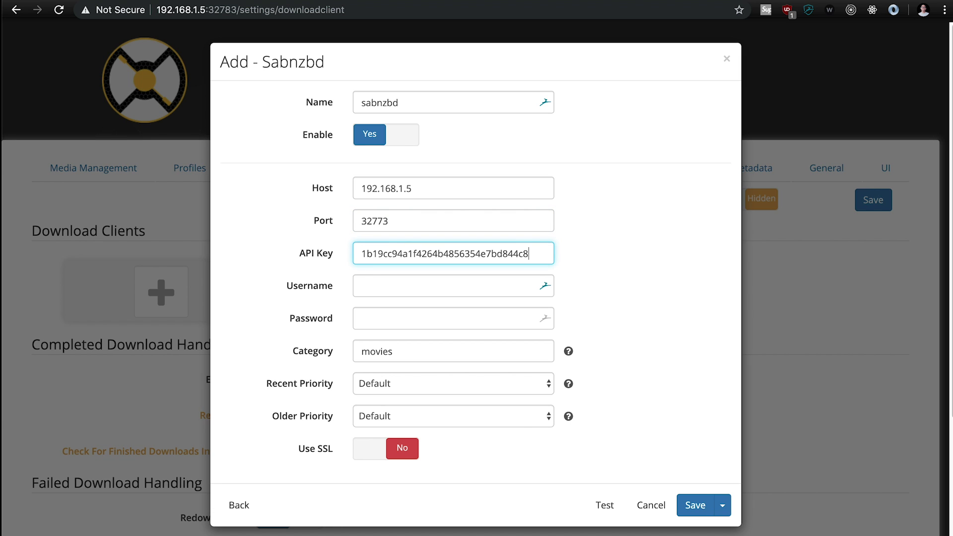
click(600, 506)
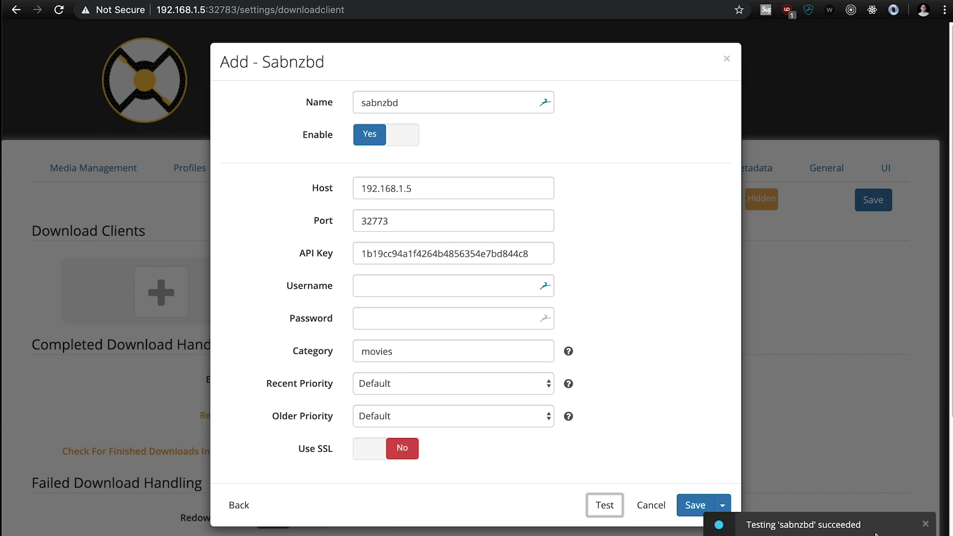
click(726, 59)
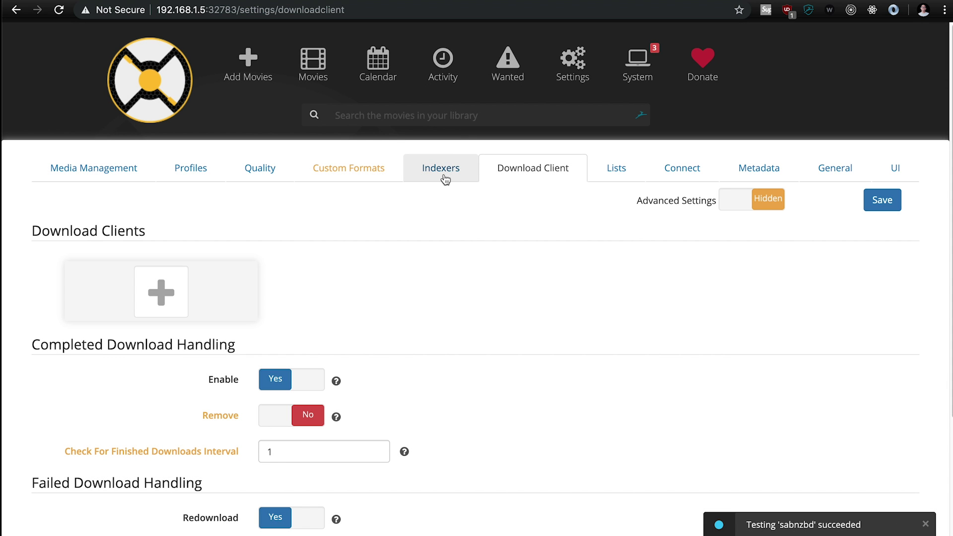
Browse Radarr's Newznab indexer presets and close the Add Indexer dialog without adding one
click(445, 179)
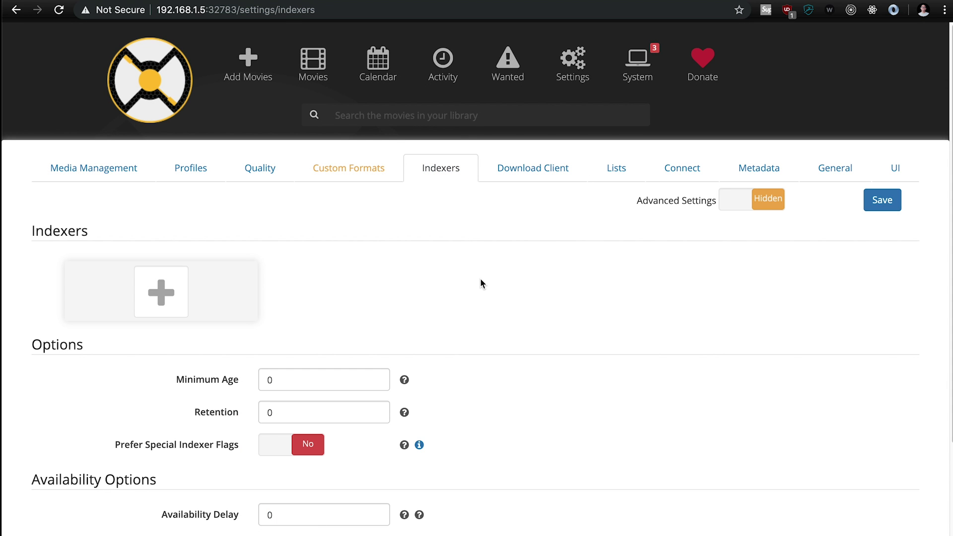
click(180, 293)
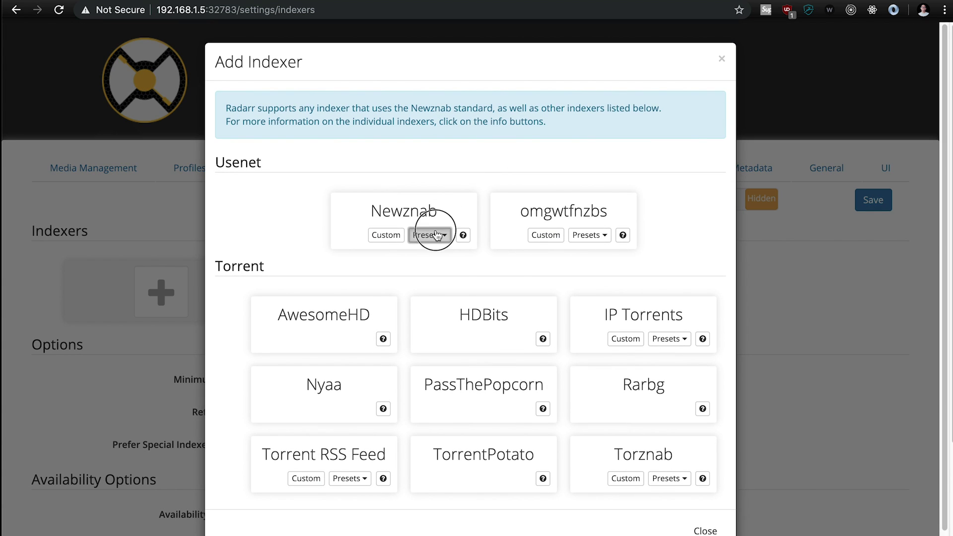
click(430, 232)
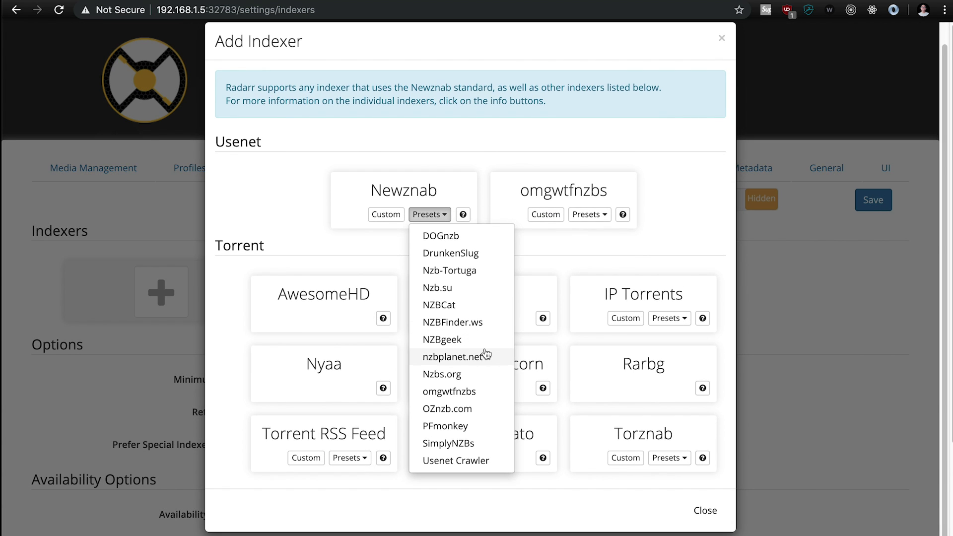
click(720, 40)
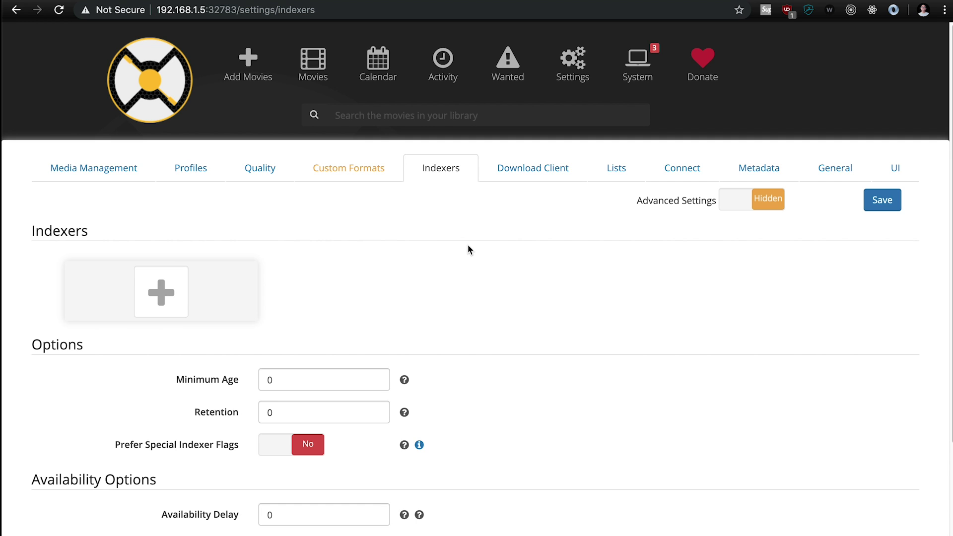
Visit the Add Movies page, then go back to the Movies library
click(307, 61)
click(248, 62)
click(262, 227)
click(312, 62)
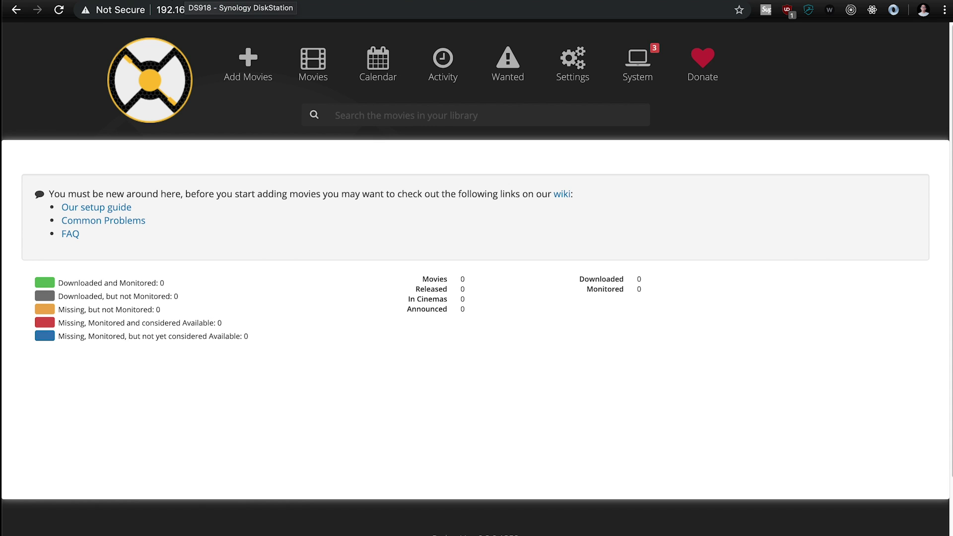
Open linuxserver-sonarr2's Details in DSM Docker and follow its Local Port link
click(191, 5)
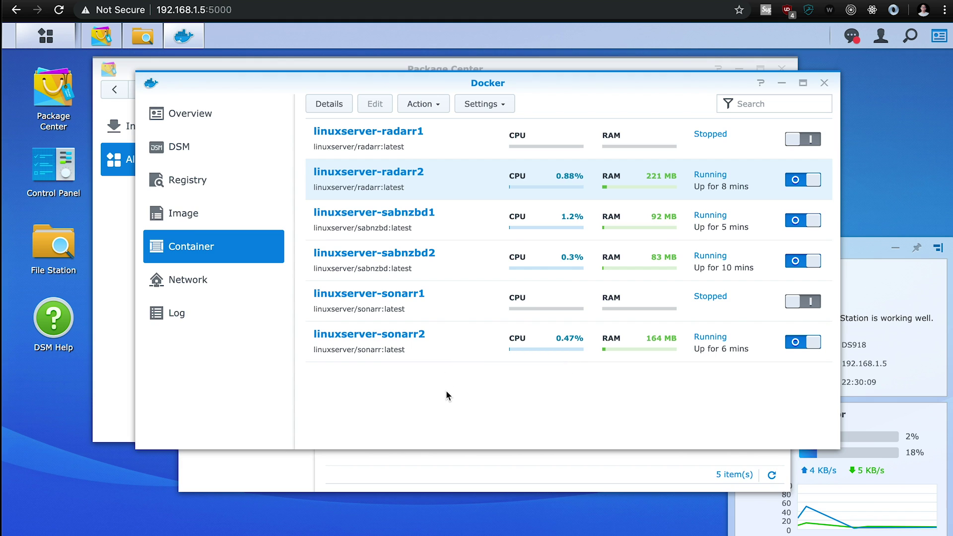
click(413, 344)
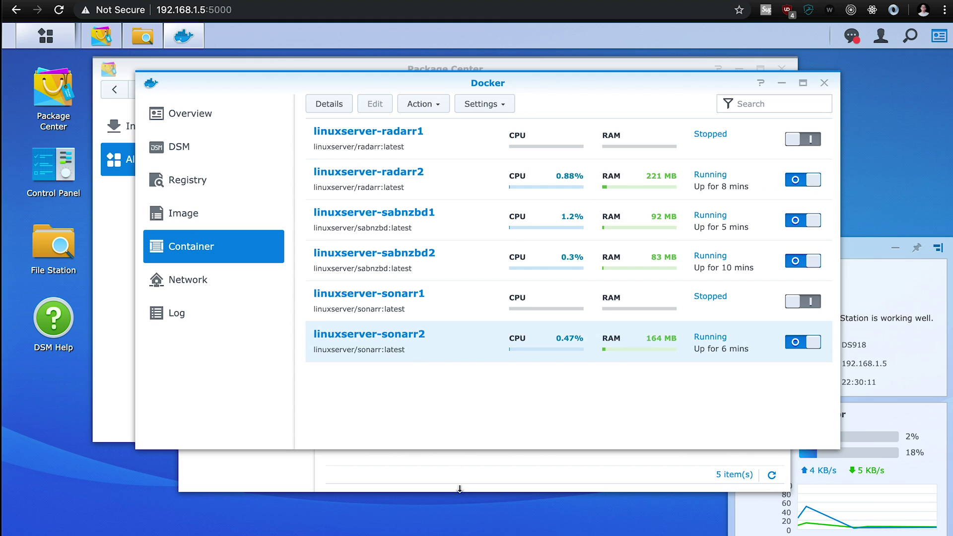
right_click(431, 347)
click(453, 356)
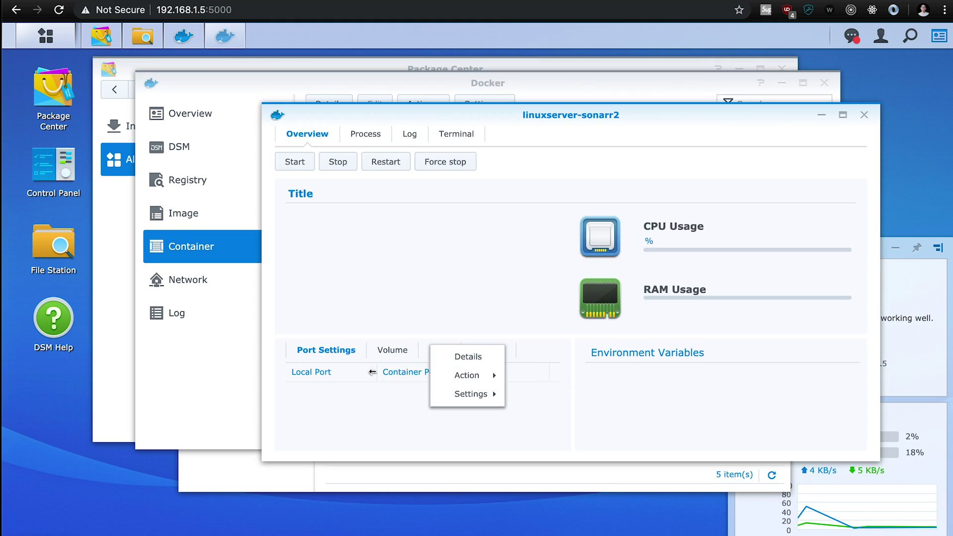
click(320, 391)
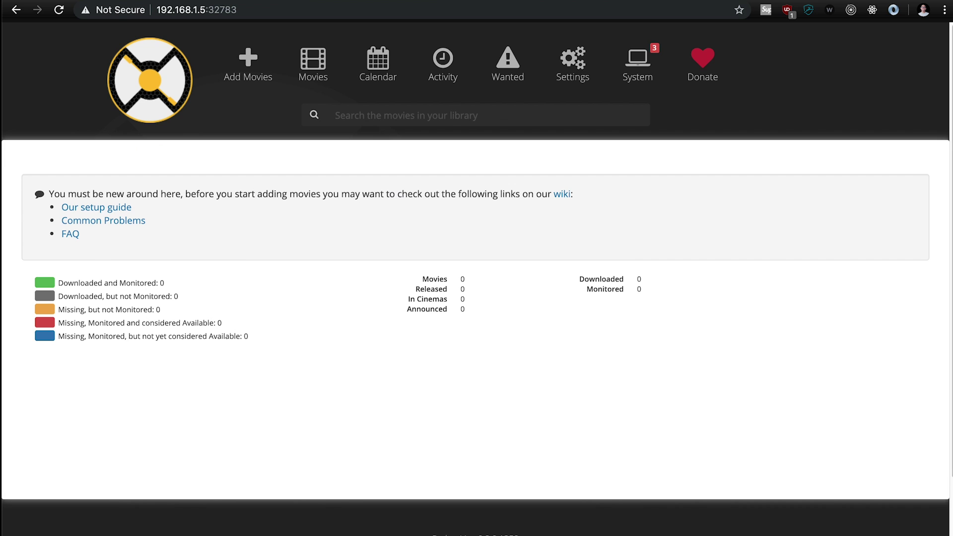
Reload the page at port 32784 and go to Sonarr's Download Client settings
drag(232, 9, 308, 22)
text(4)
key(Return)
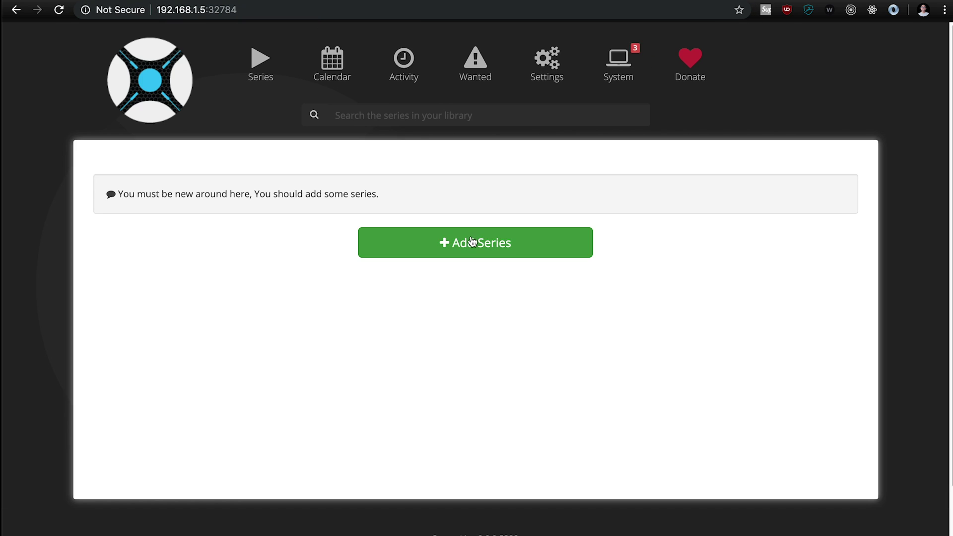
click(549, 65)
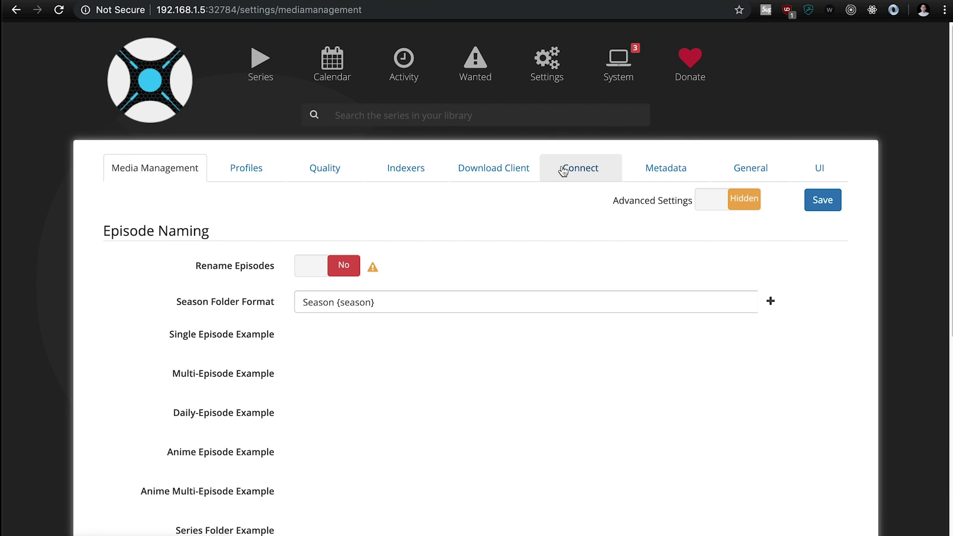
click(511, 171)
Add SABnzbd client 'sabnzbd' at 192.168.1.5, port 32773, with the pasted API key, and test it
click(238, 260)
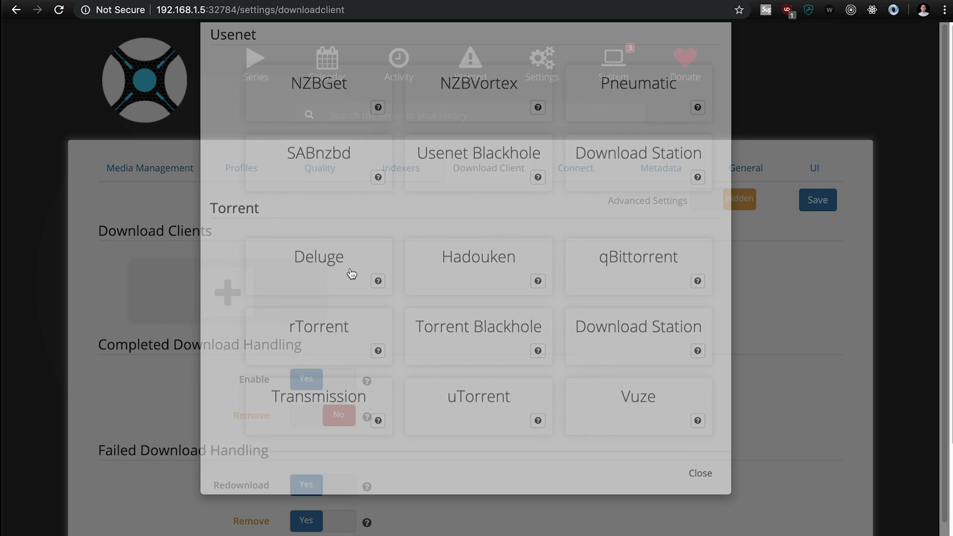
click(357, 233)
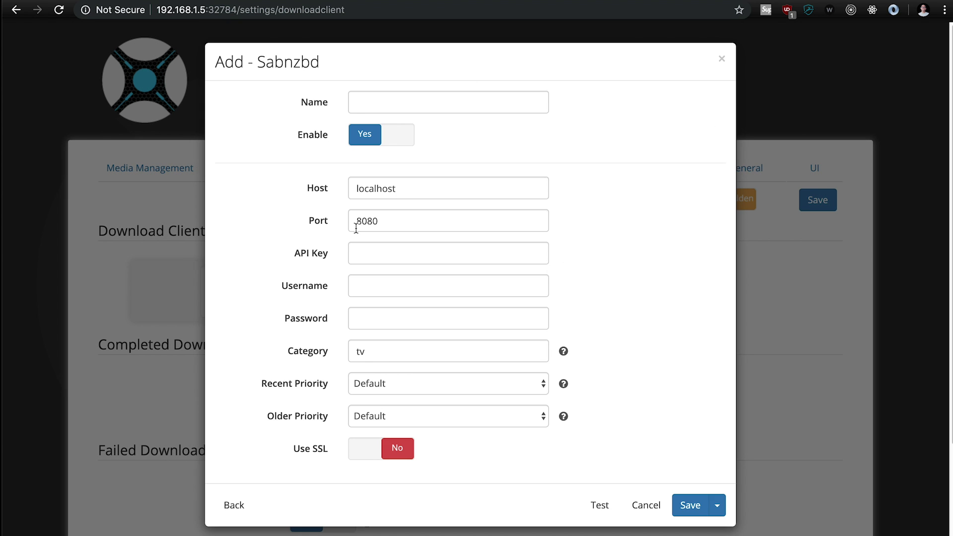
click(388, 107)
text(sab)
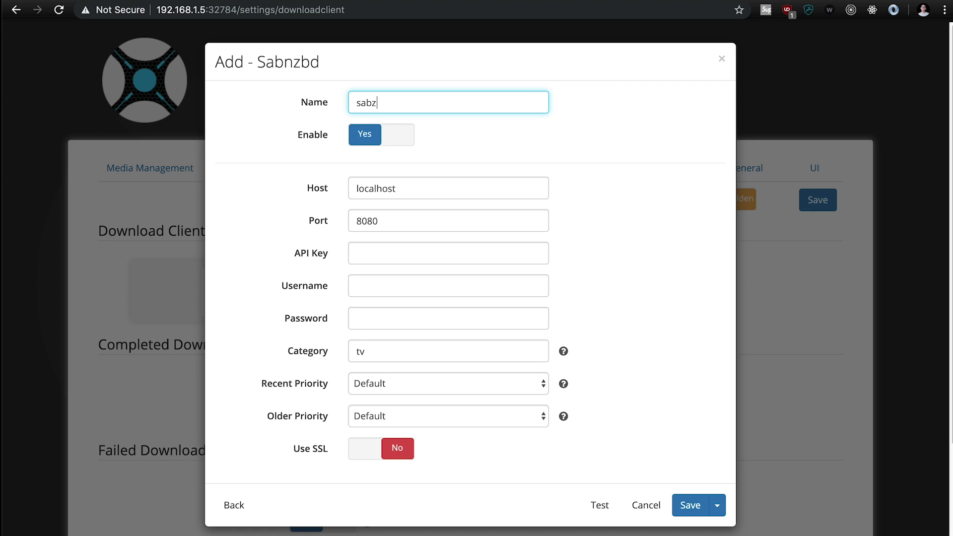
text(nzbd)
key(Tab)
text(192.168.1.5)
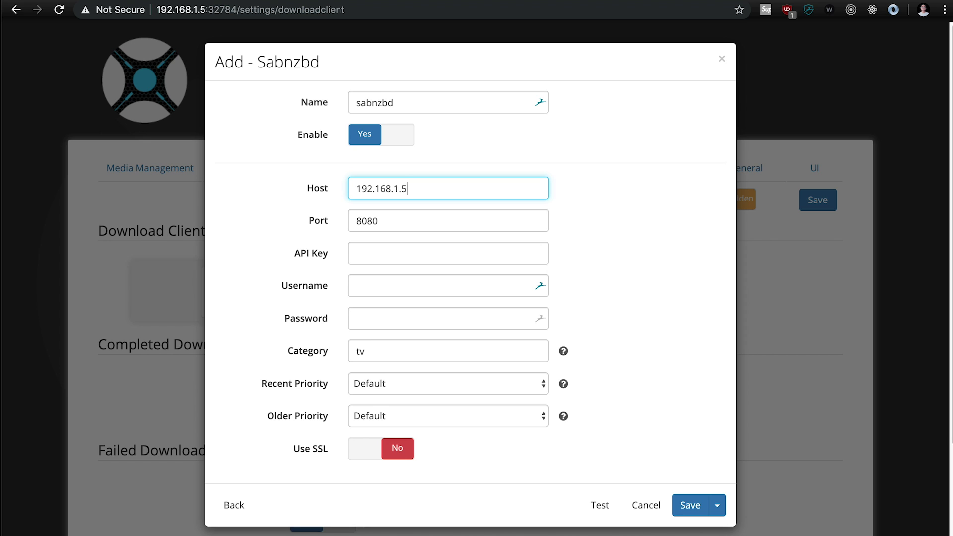
key(Tab)
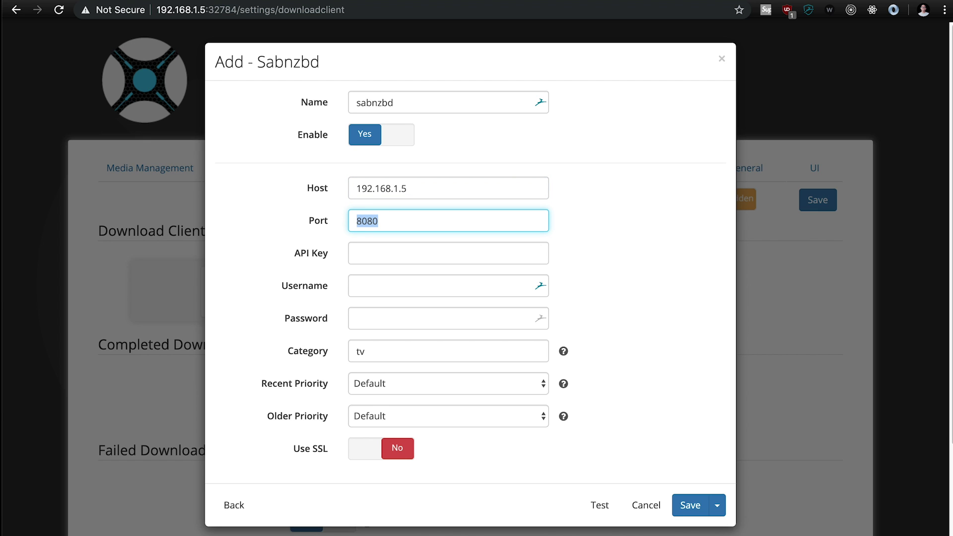
text(32773)
key(Tab)
key(super+v)
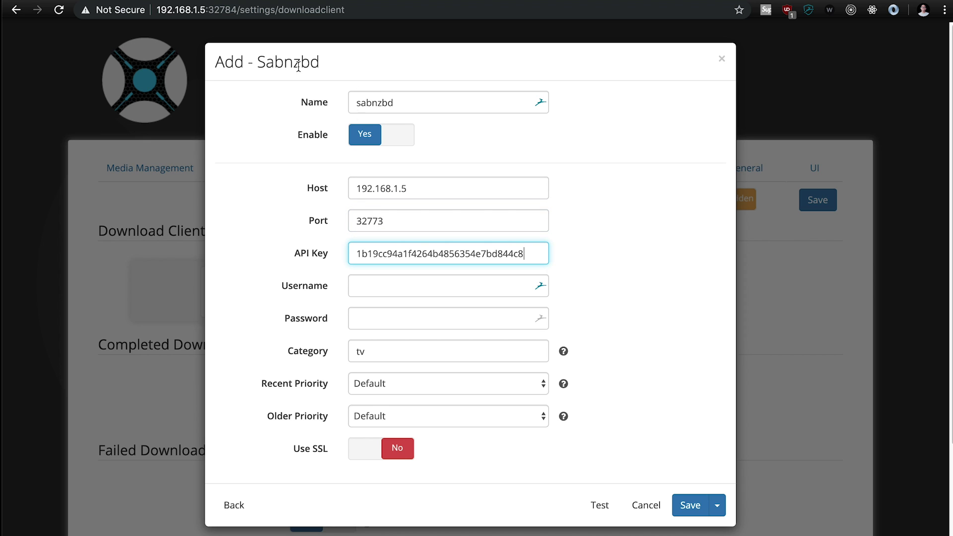
click(615, 506)
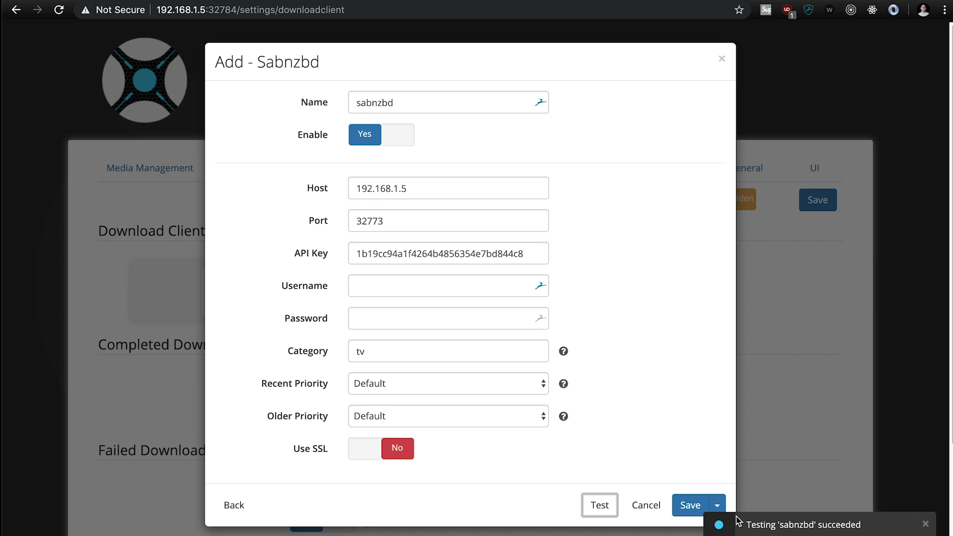
click(688, 504)
Close Sonarr's Add Indexer dialog unused, then open Series > Add Series
click(405, 168)
click(244, 295)
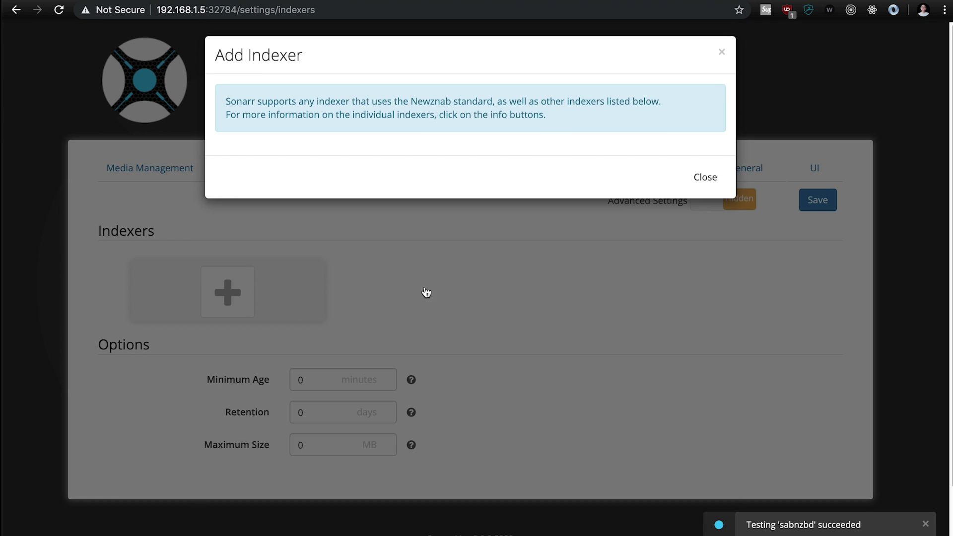
click(716, 59)
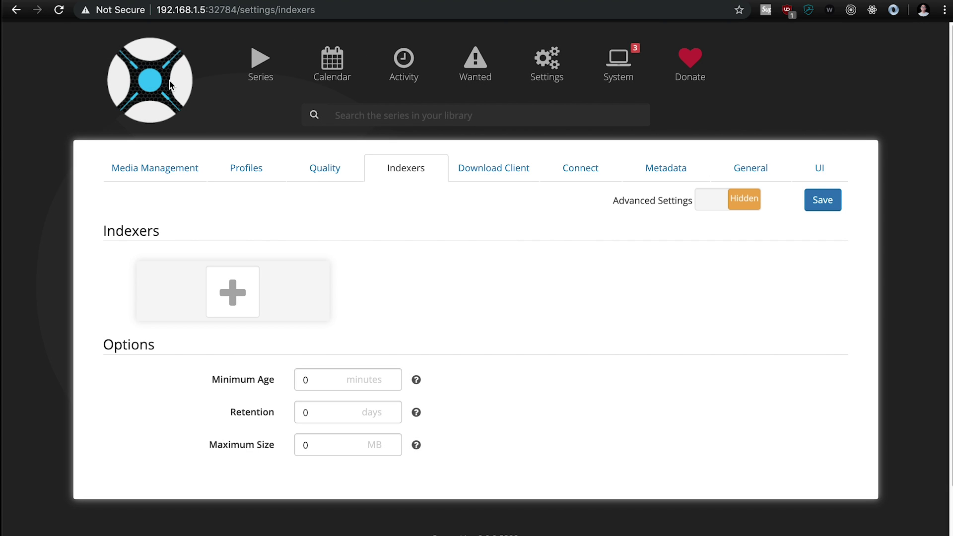
click(266, 80)
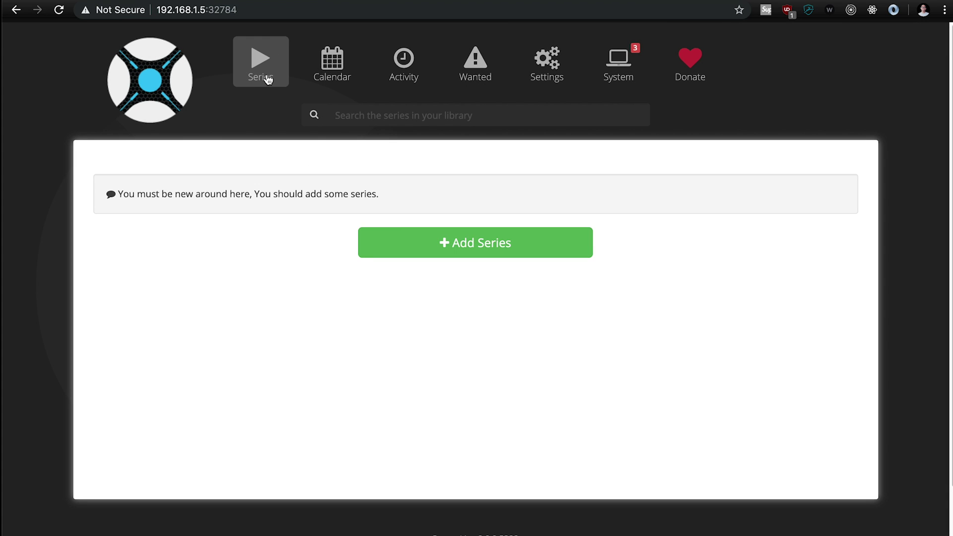
click(367, 244)
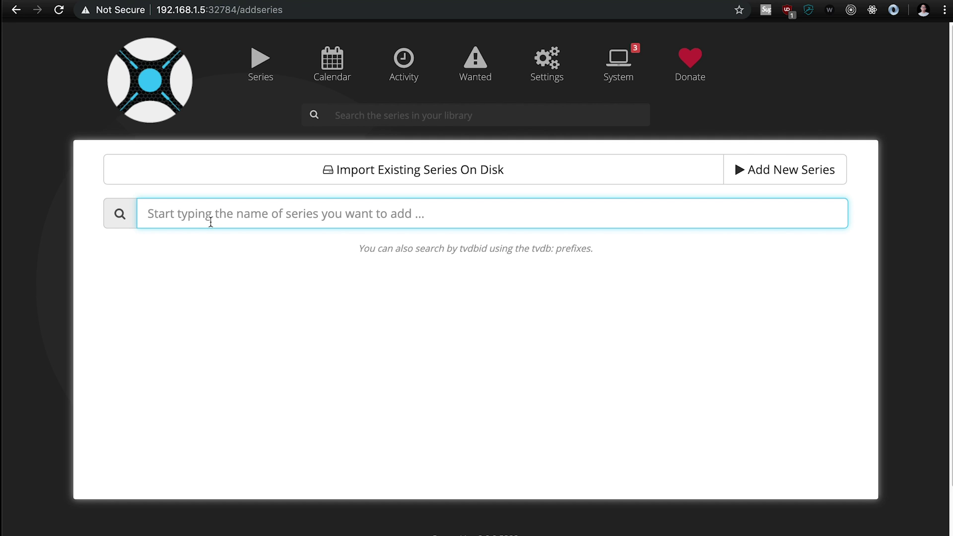
Switch back to the DSM tab showing linuxserver-sonarr2's details with port 32784→8989
key(ctrl+Tab)
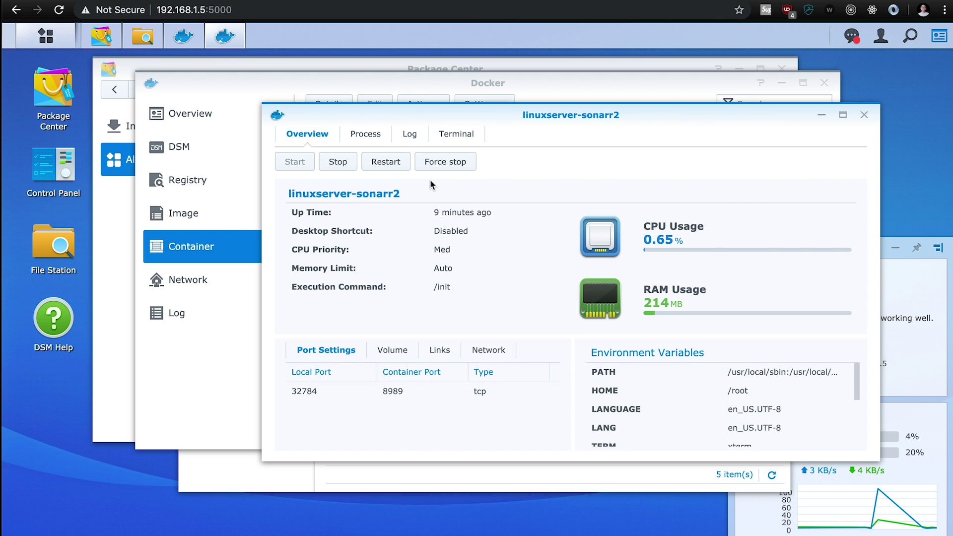